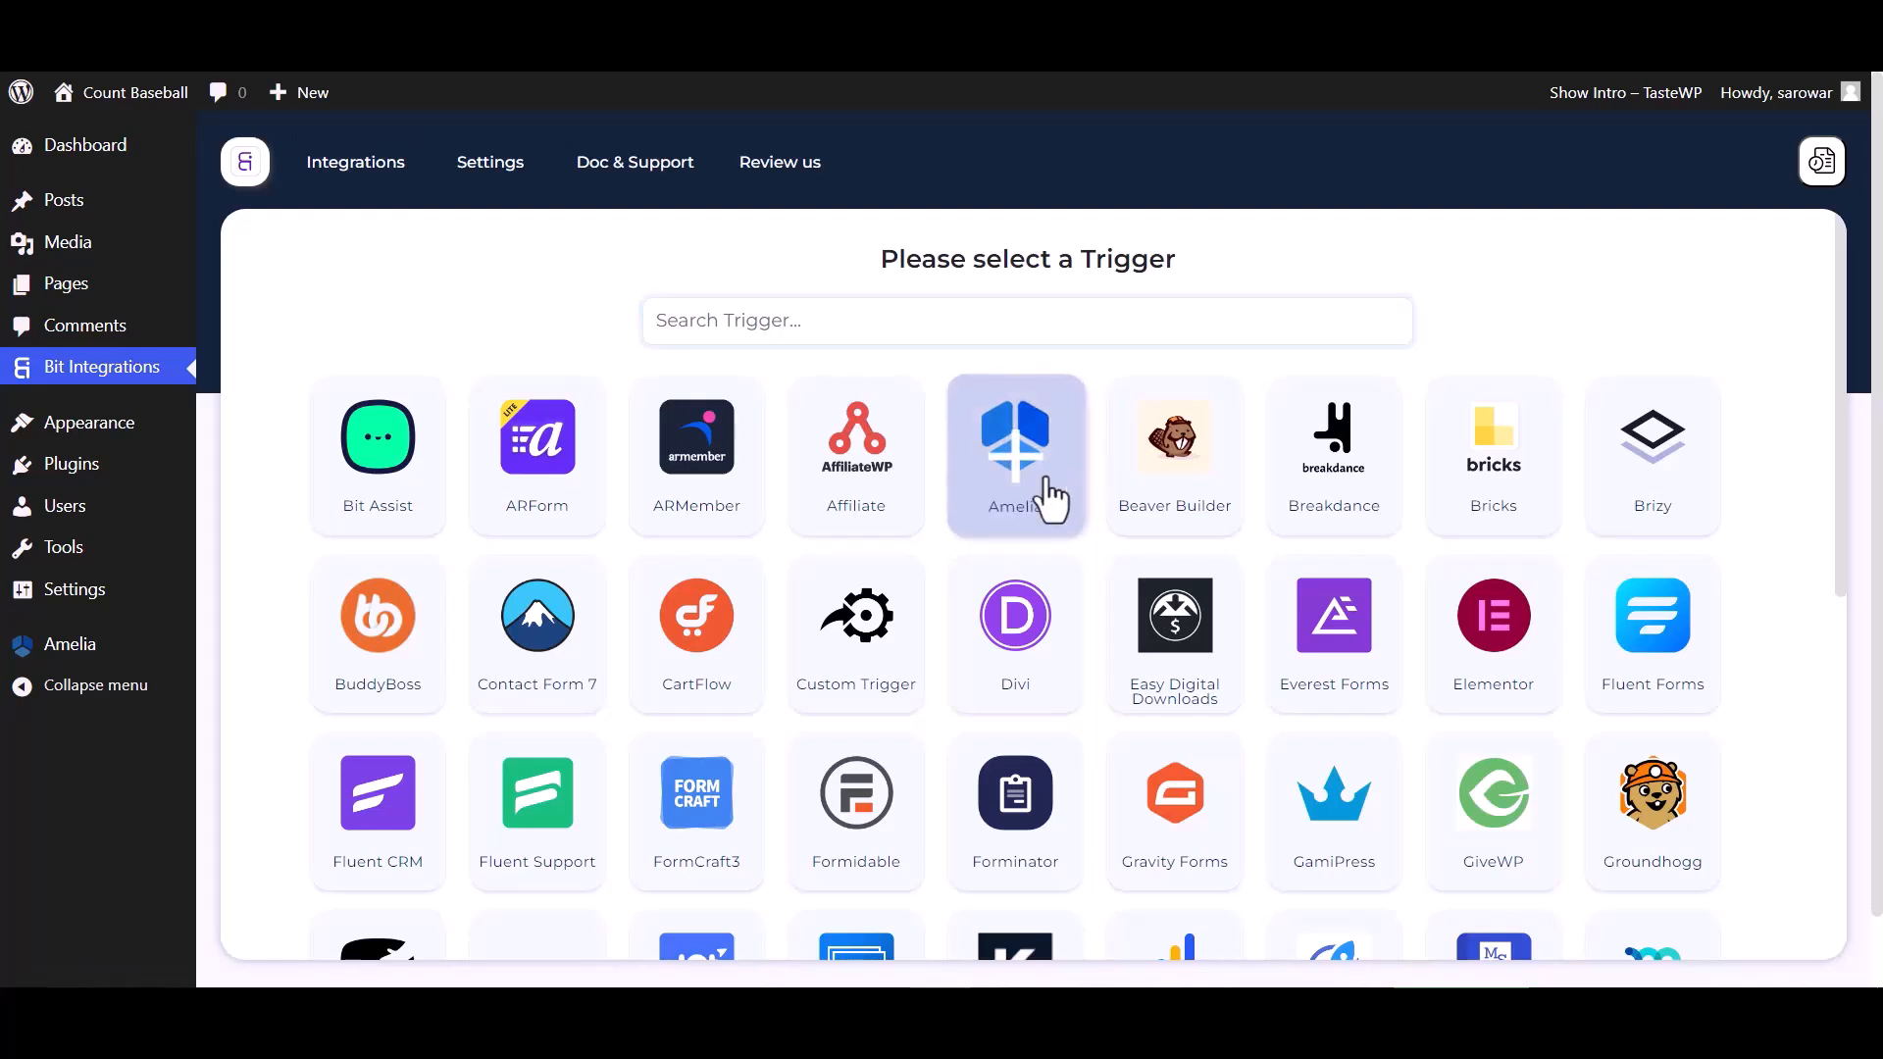
Choose Amelia as the trigger, copy its webhook URL and start fetching data
left_click(1051, 385)
left_click(1434, 582)
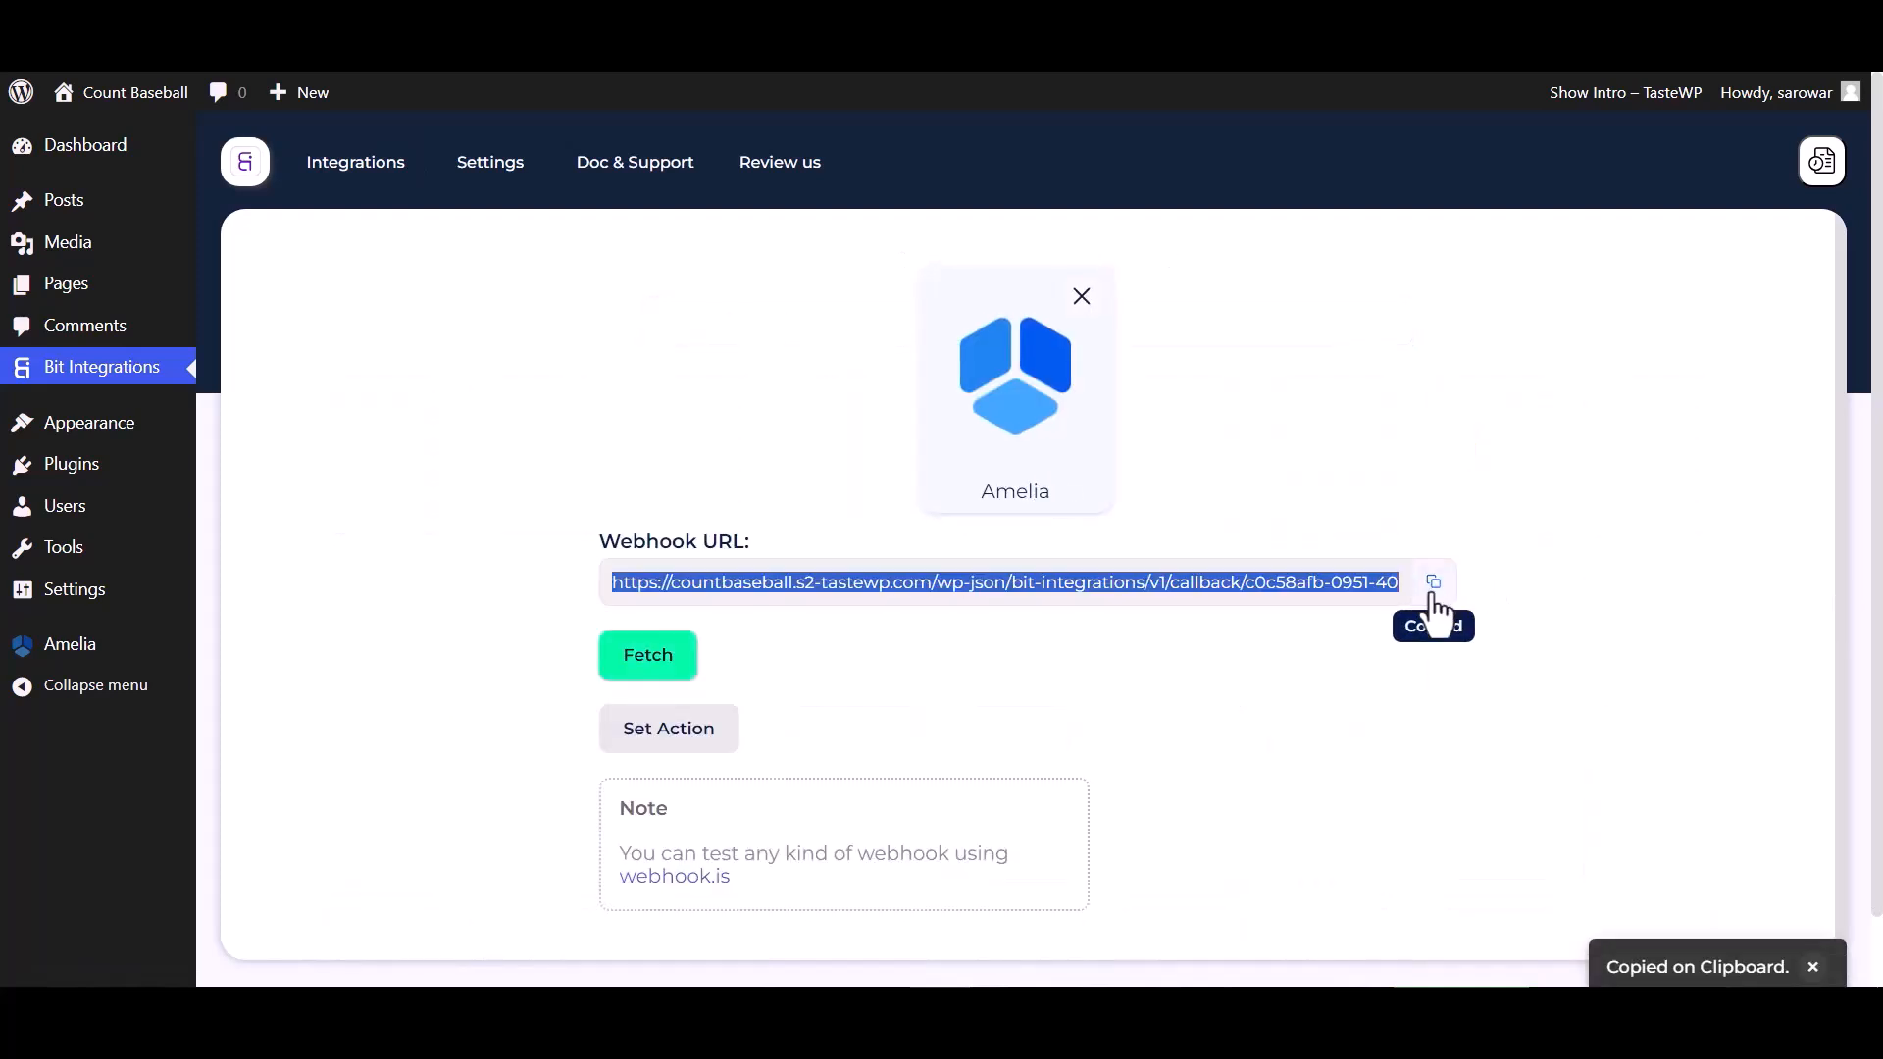
left_click(674, 675)
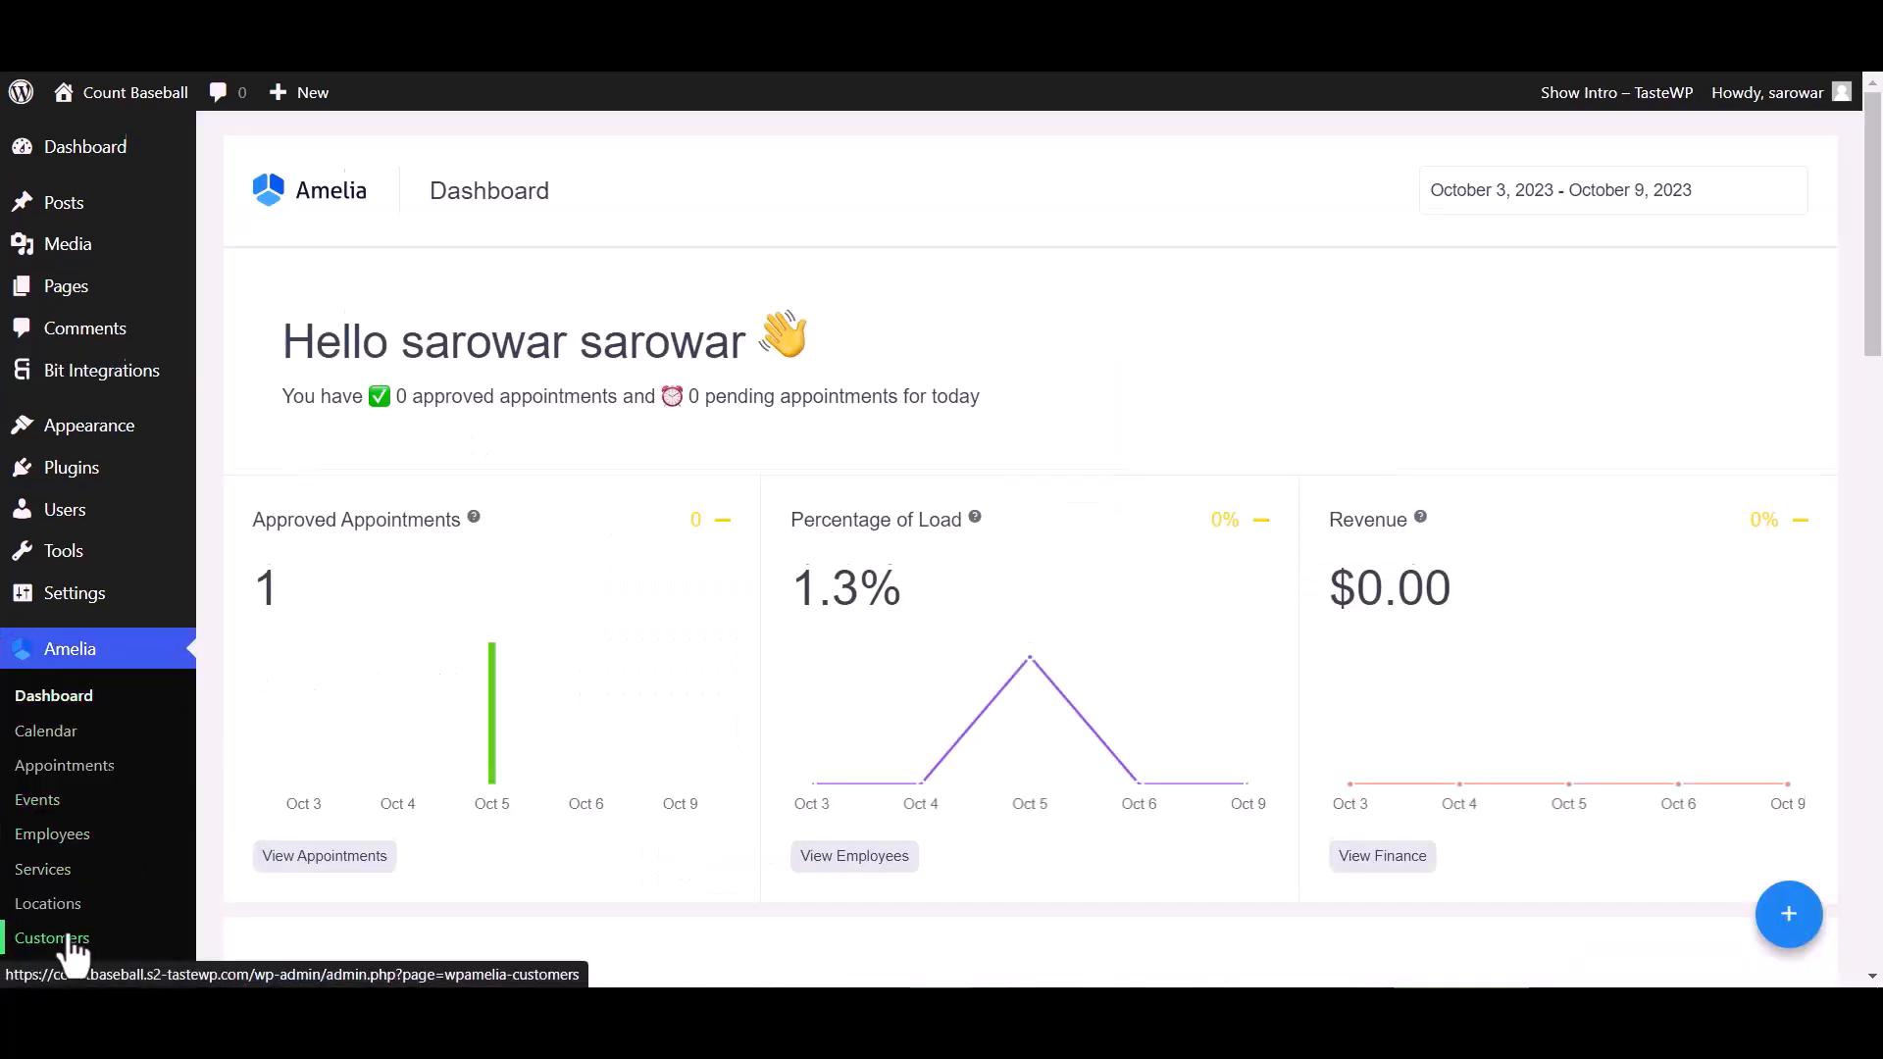
Open Amelia's integration settings on the Web Hooks tab
scroll(74, 941, "down", 1)
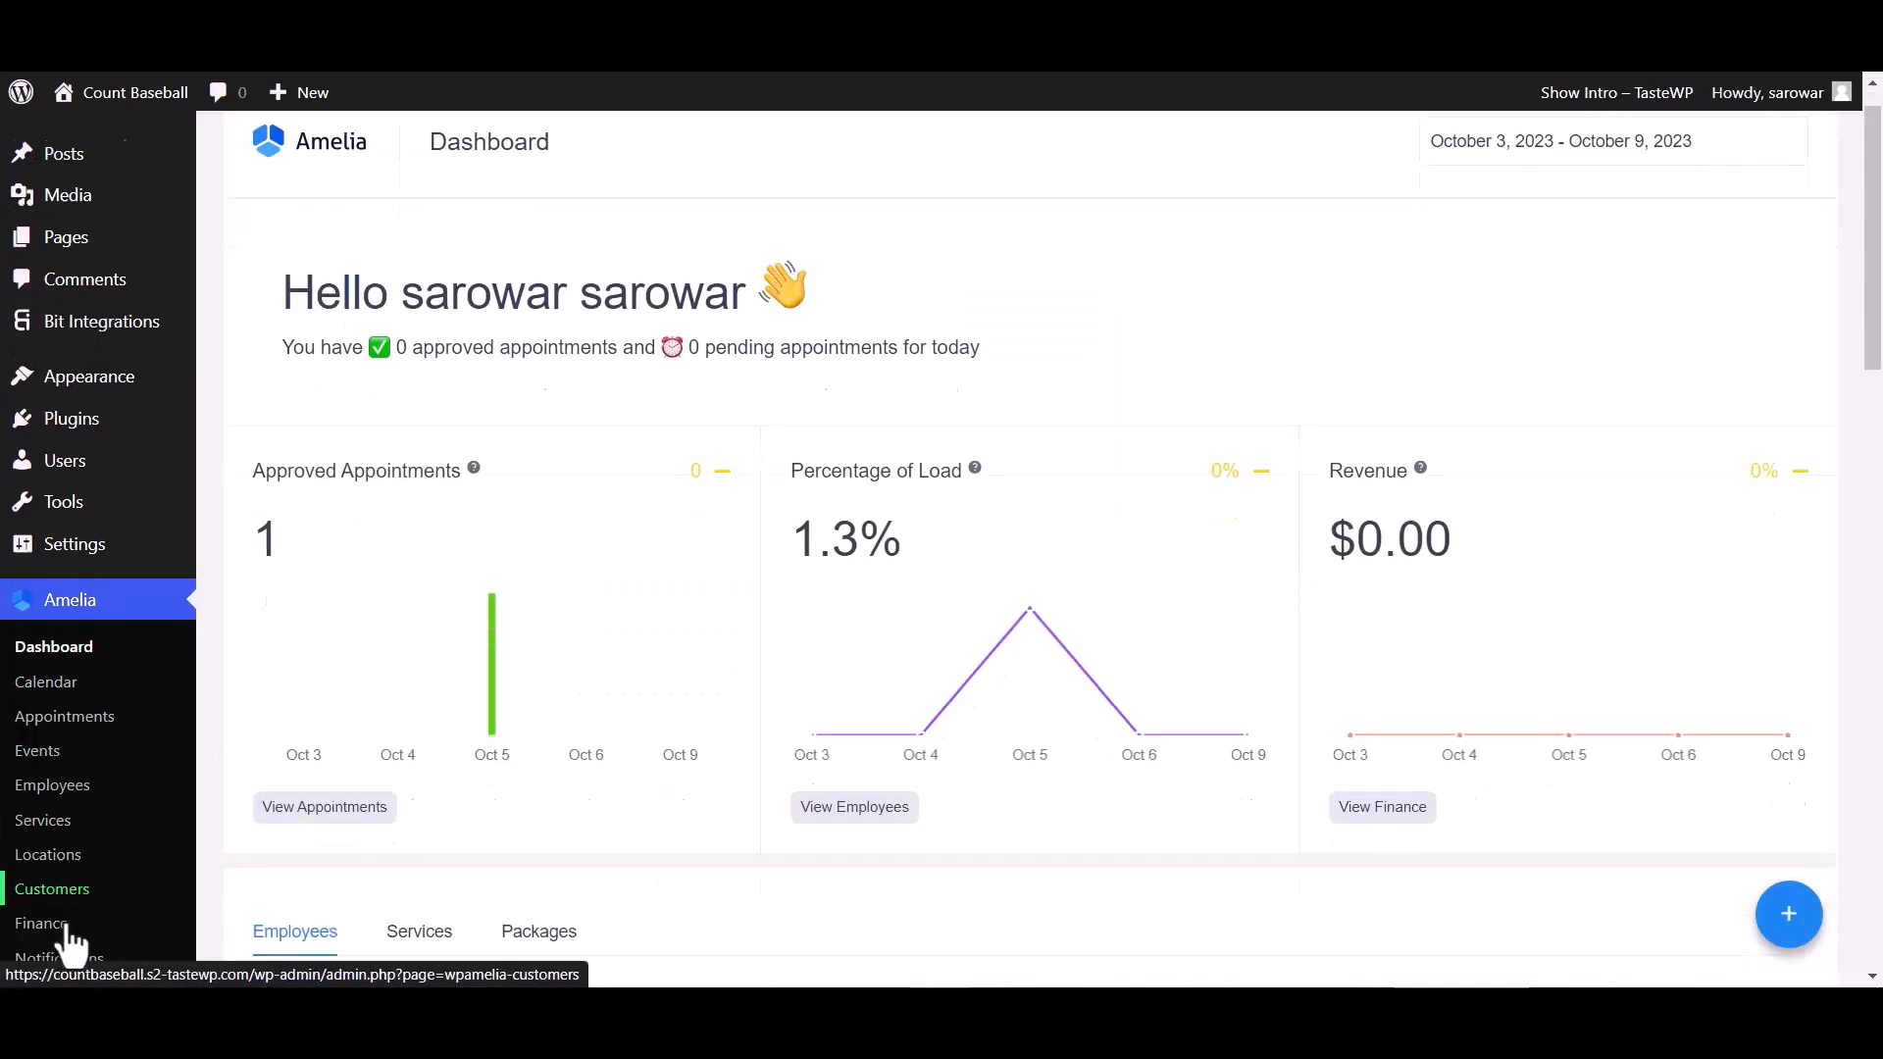
scroll(69, 932, "down", 4)
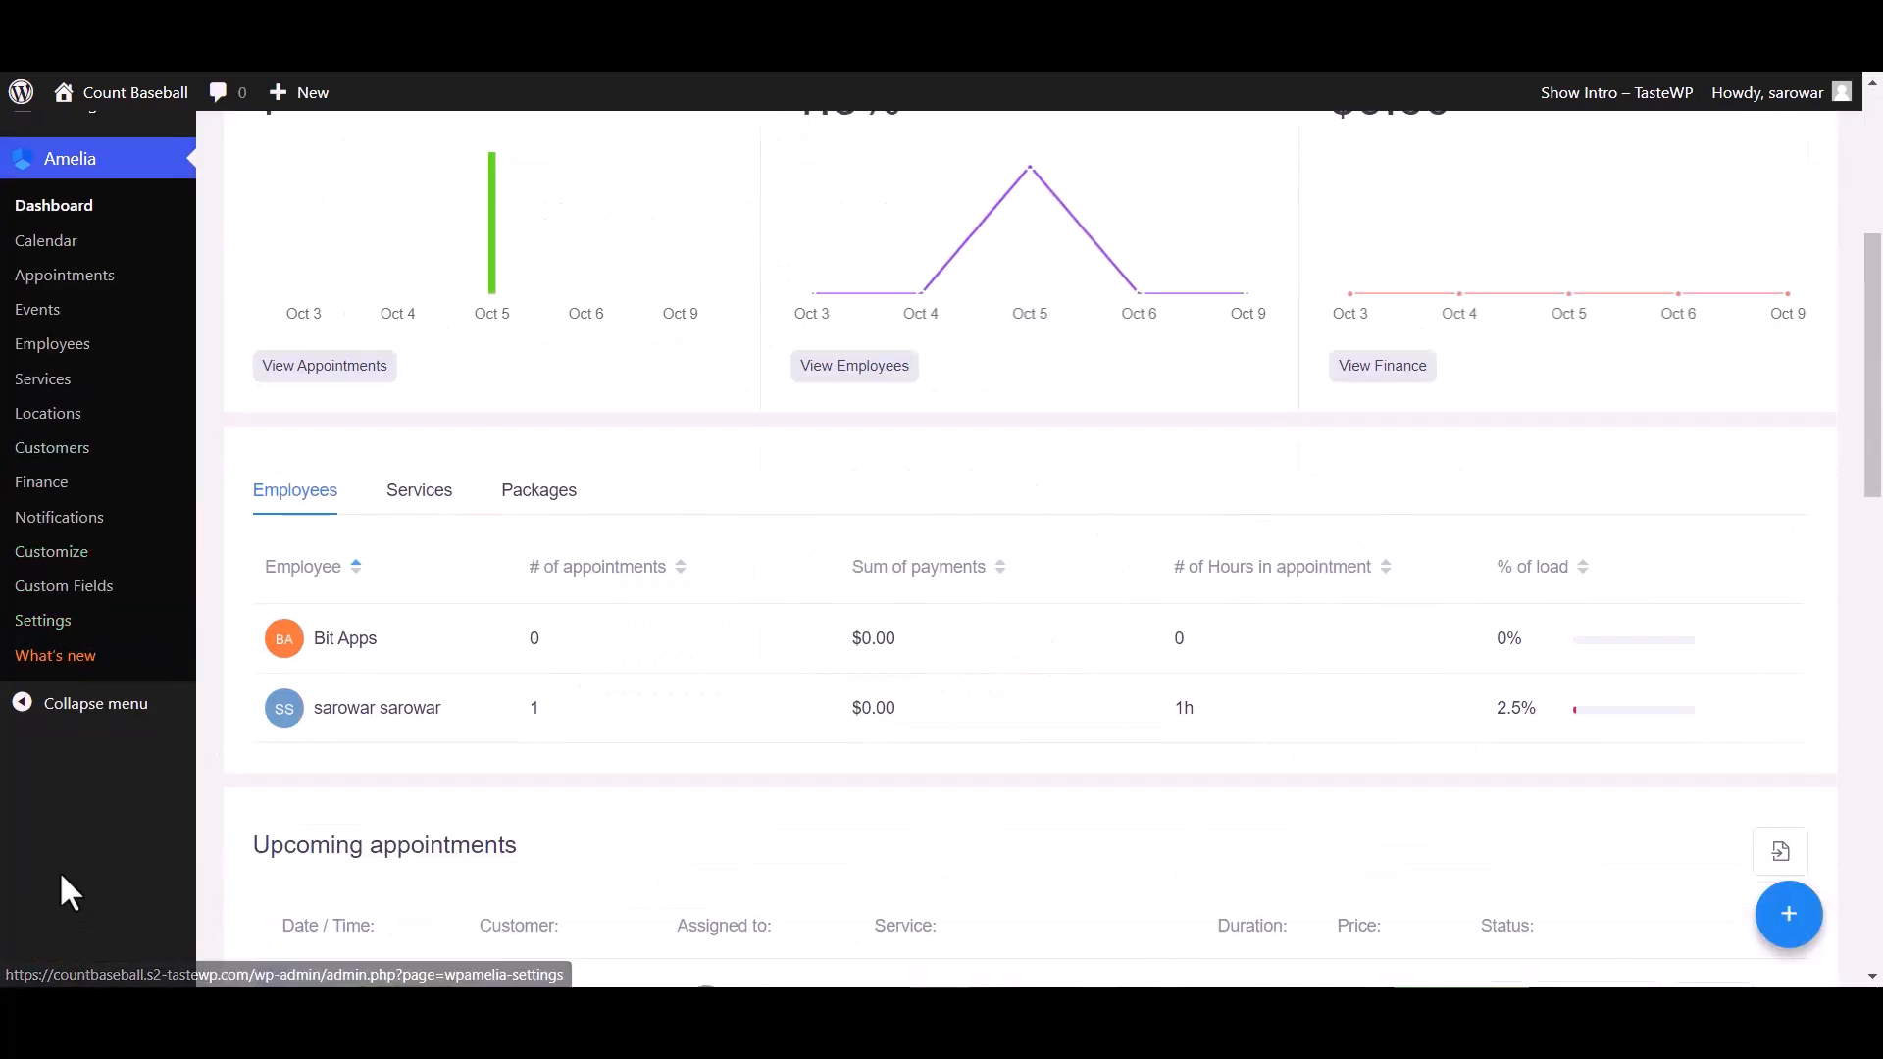
left_click(56, 624)
scroll(1378, 726, "down", 1)
left_click(1412, 603)
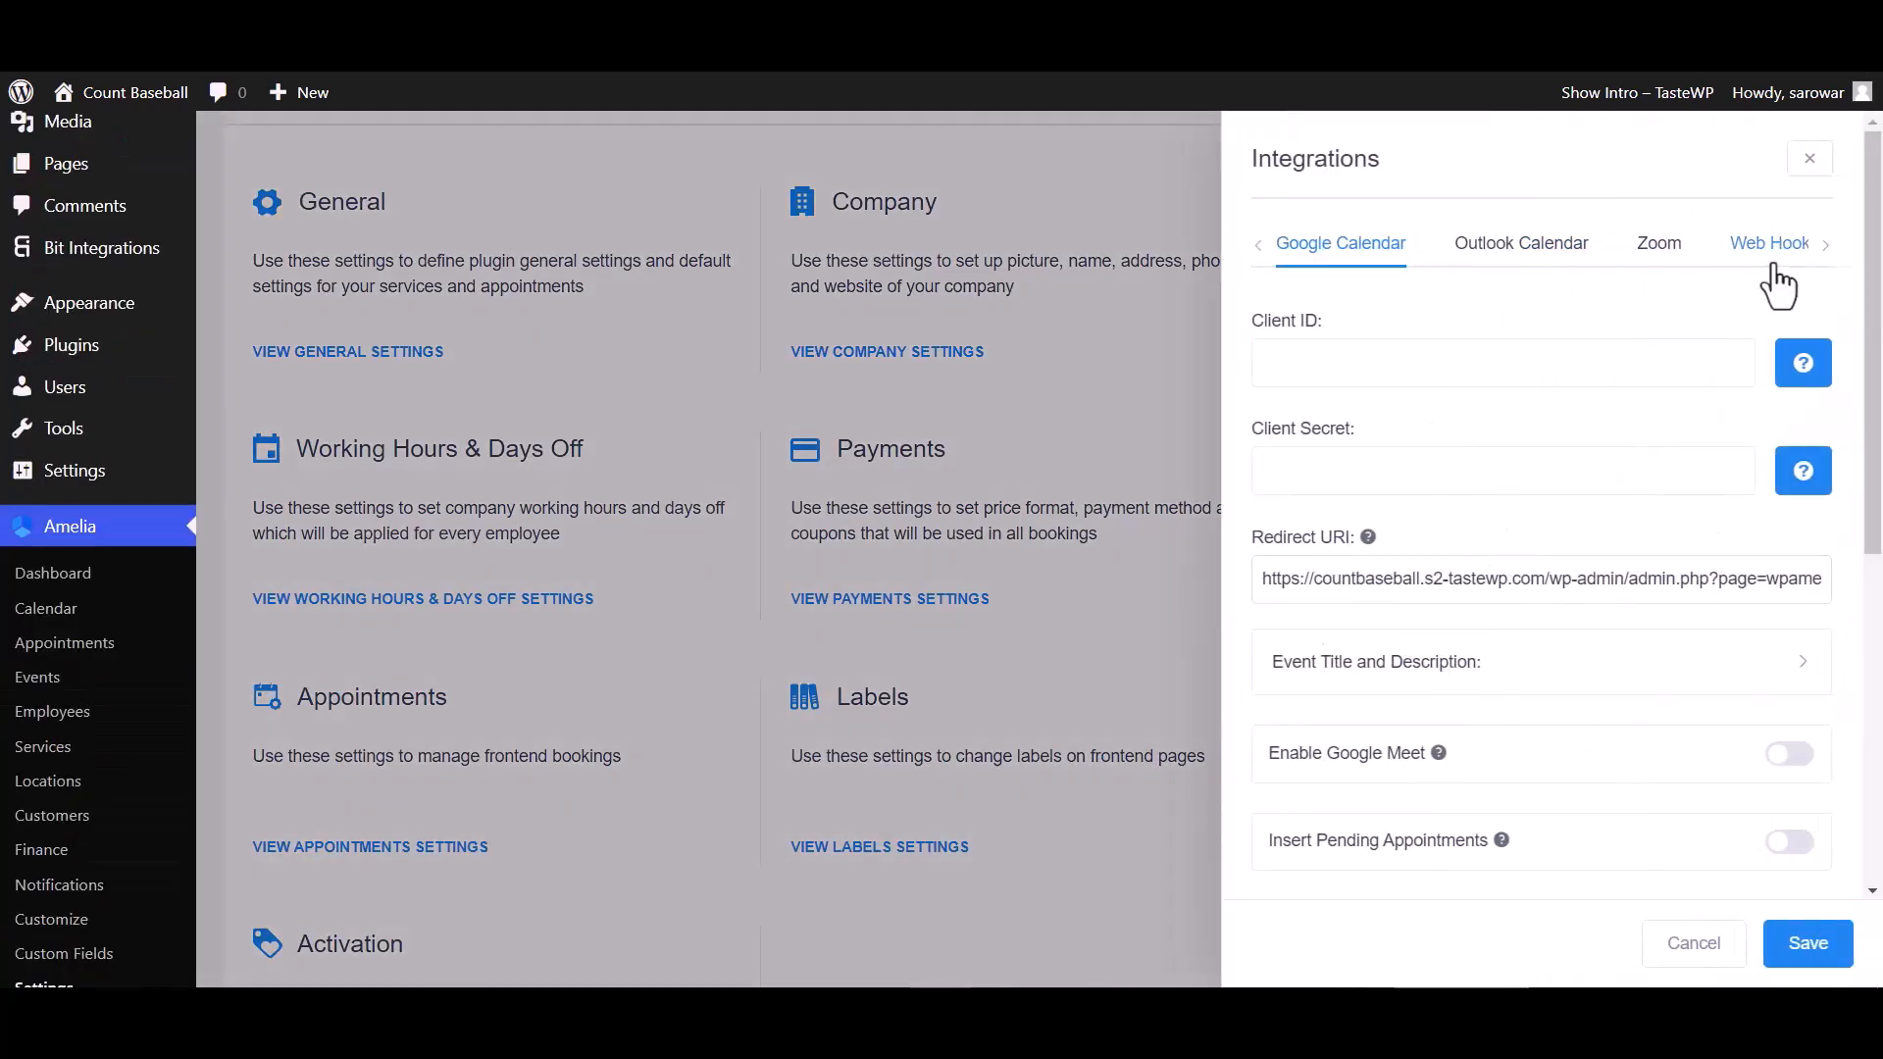
left_click(1777, 266)
Add a new web hook named "Bit Integrations"
left_click(1610, 345)
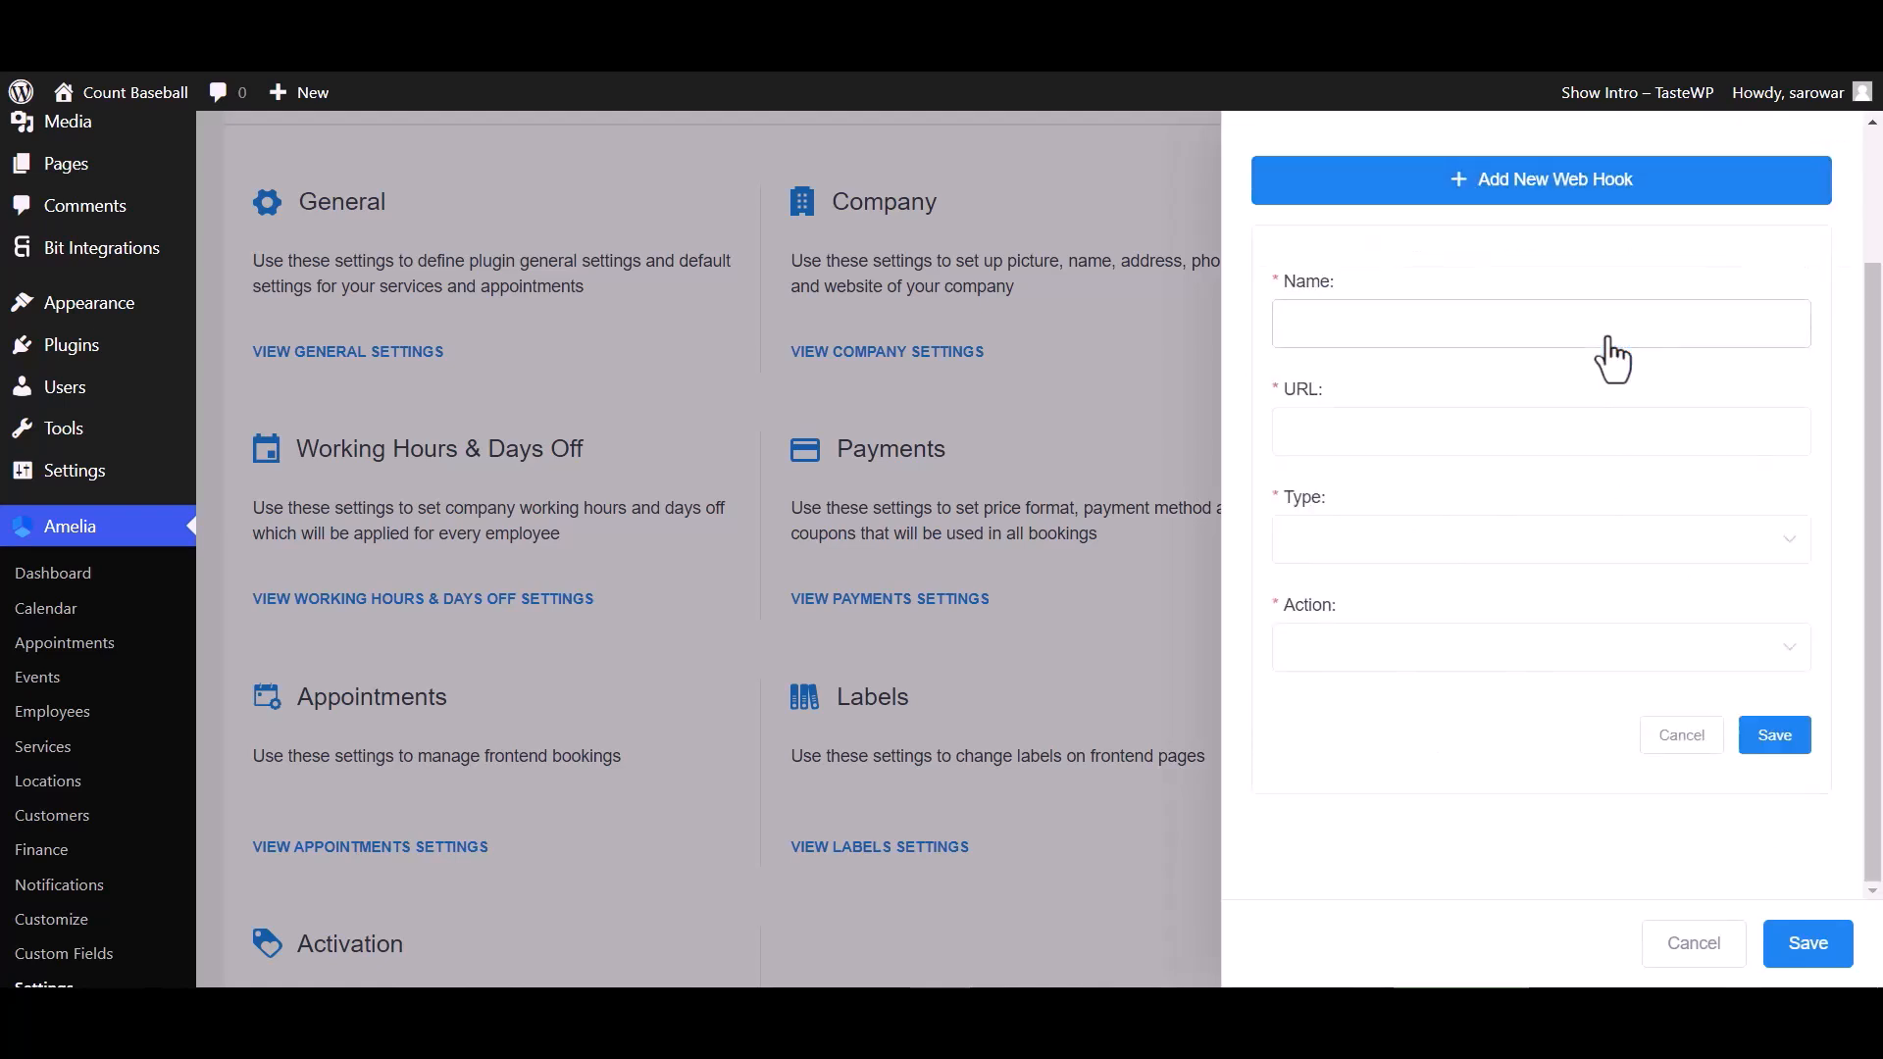
left_click(1361, 333)
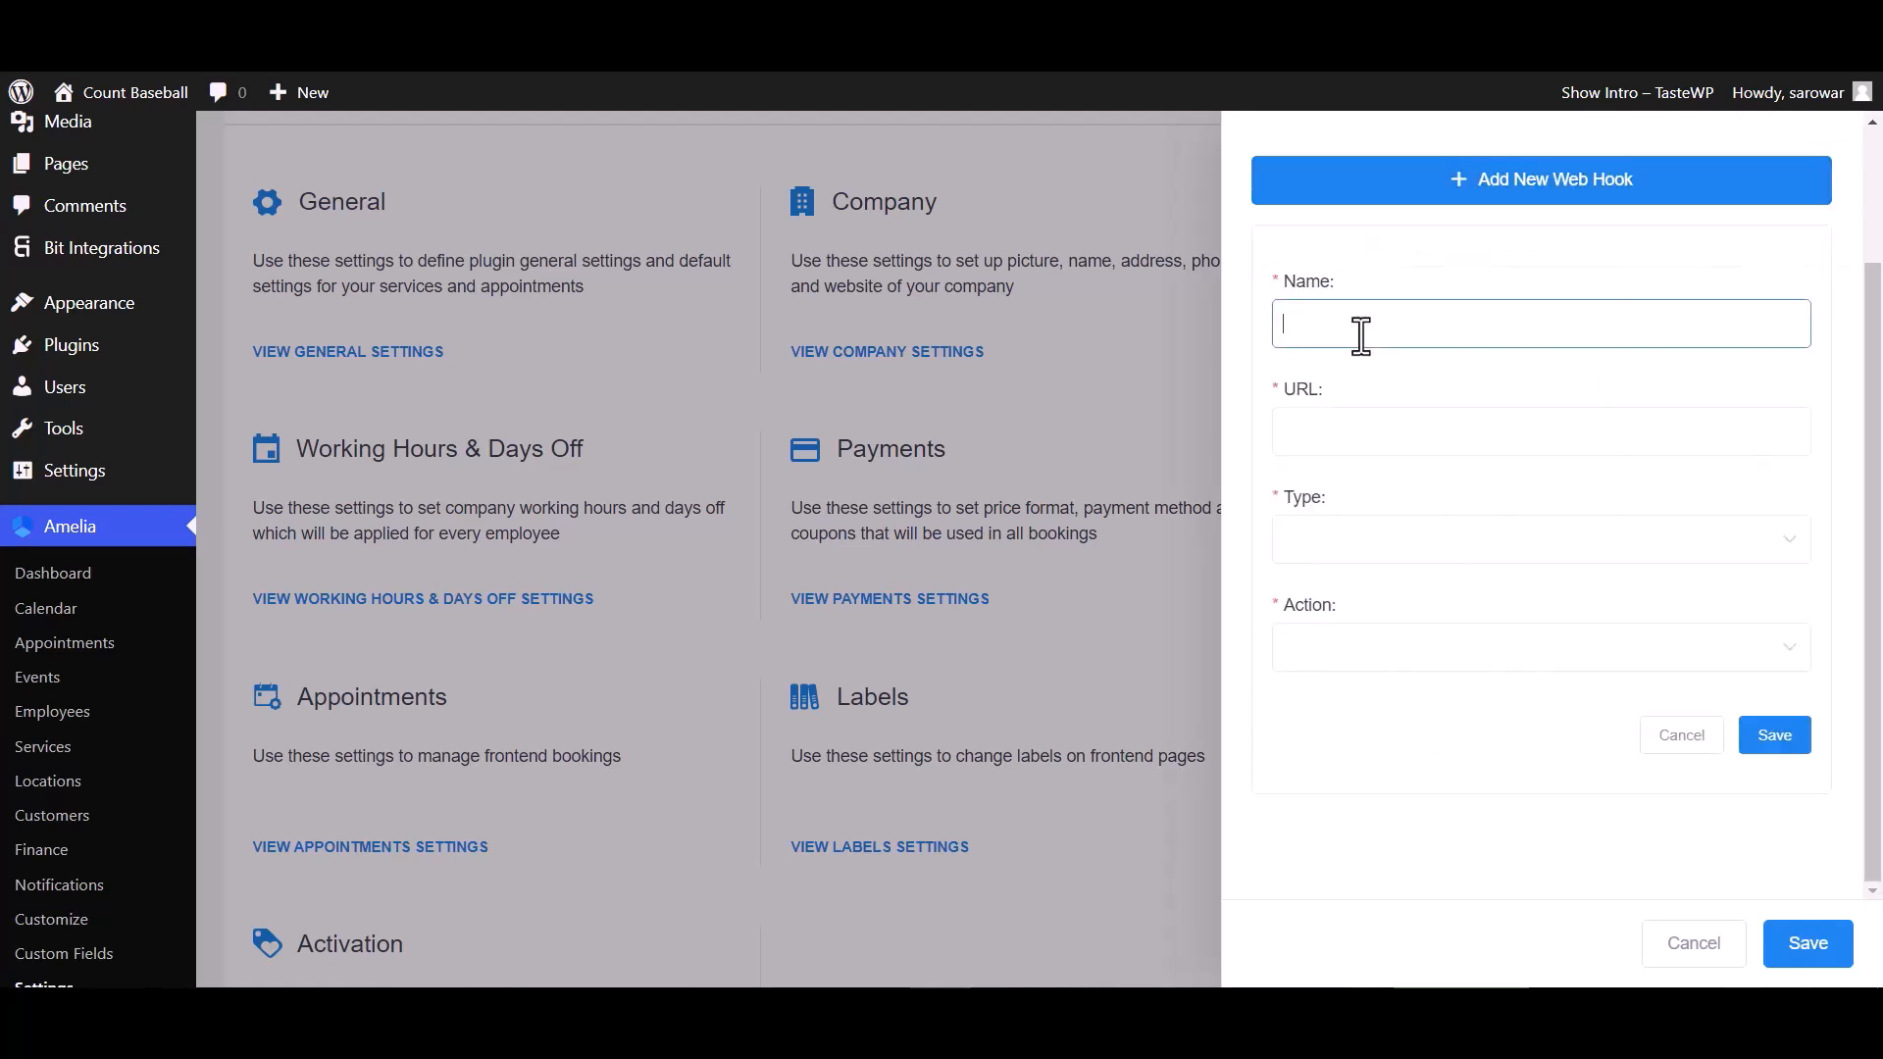
type("Bit")
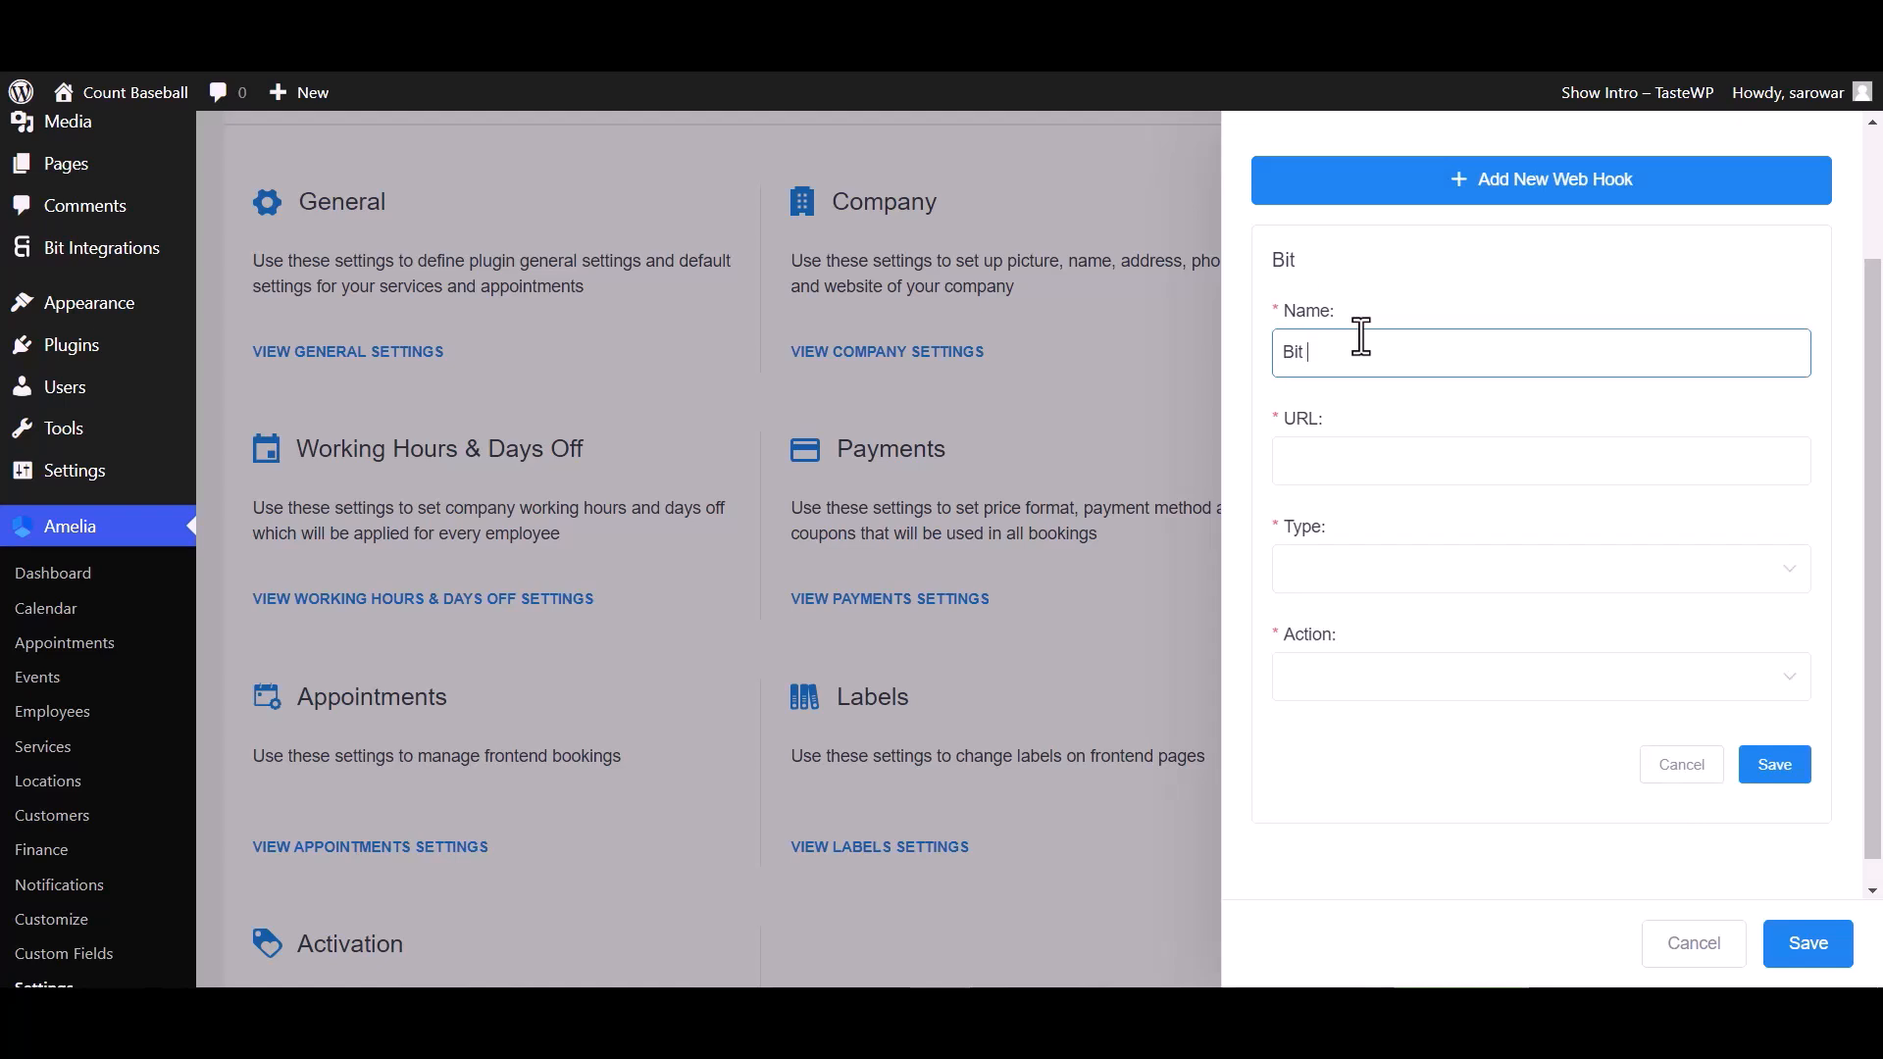
type(" Integrations")
Paste the copied webhook URL into the web hook and set its type to Appointment
left_click(1349, 463)
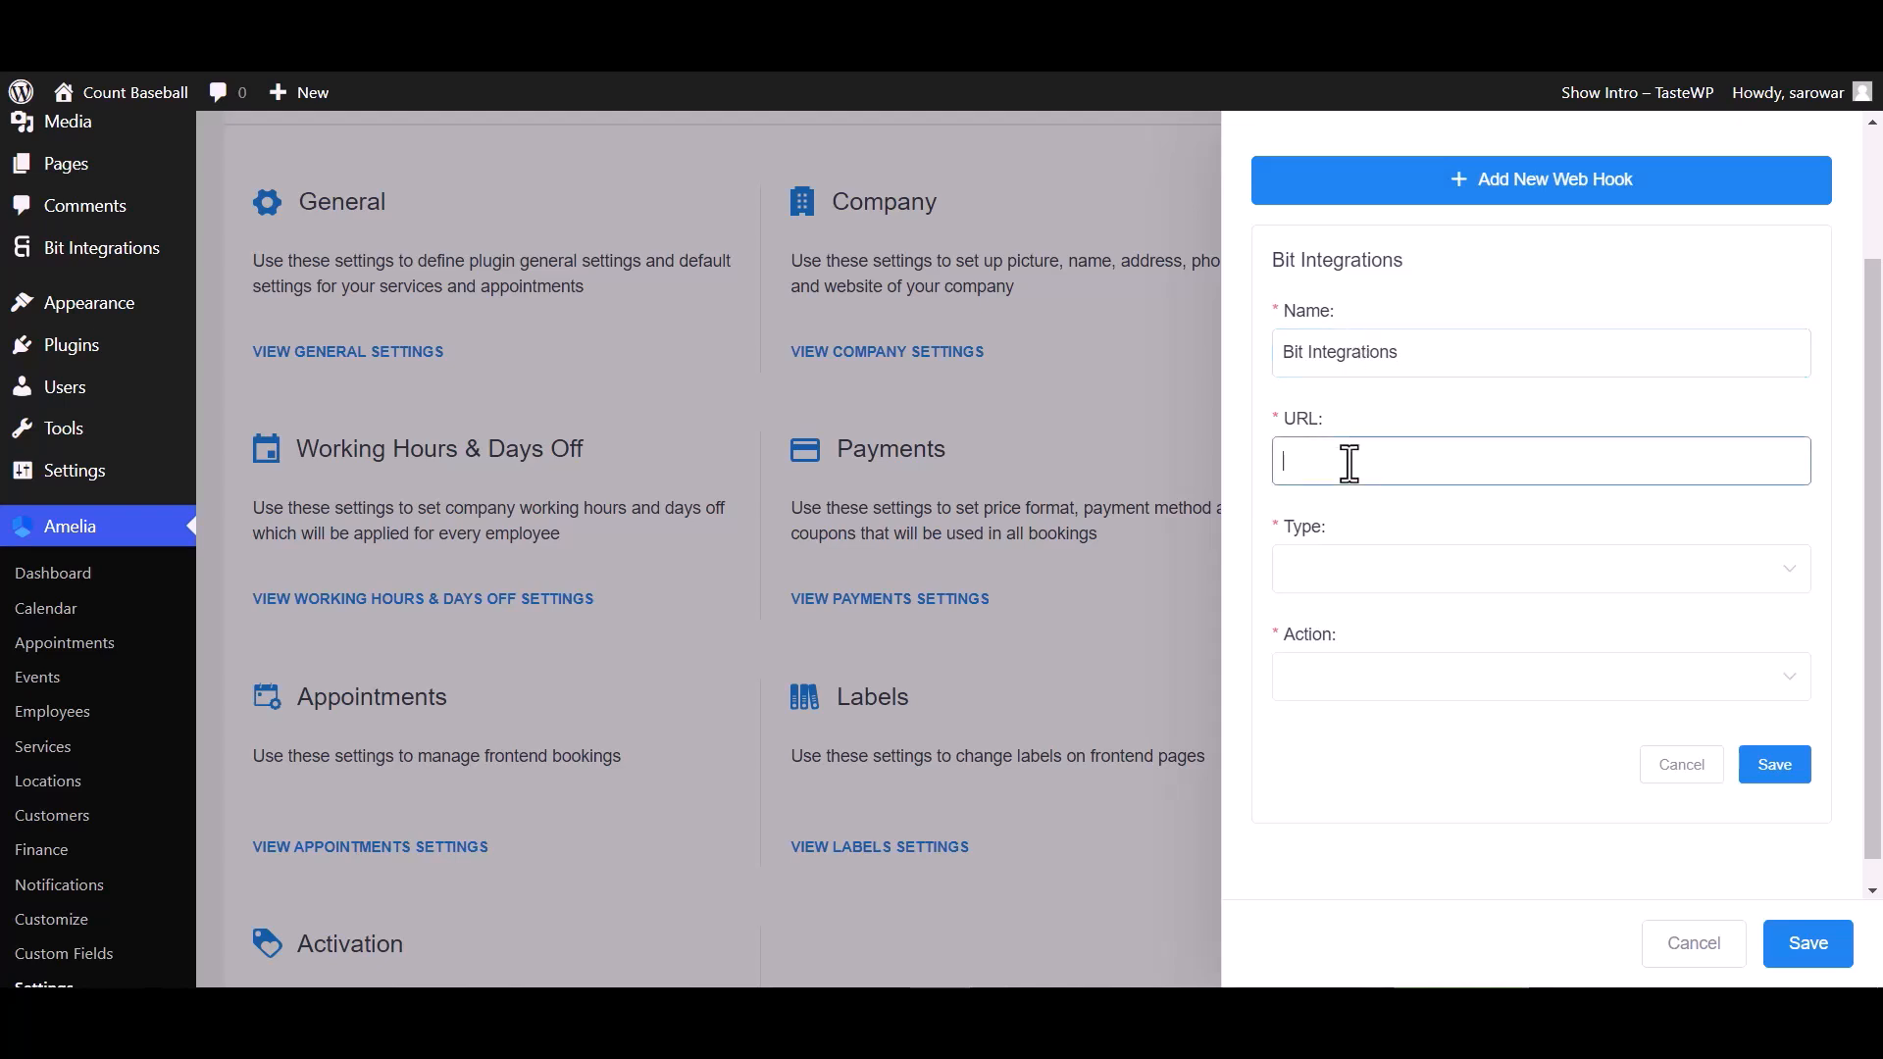
key("ctrl+v")
left_click(1353, 586)
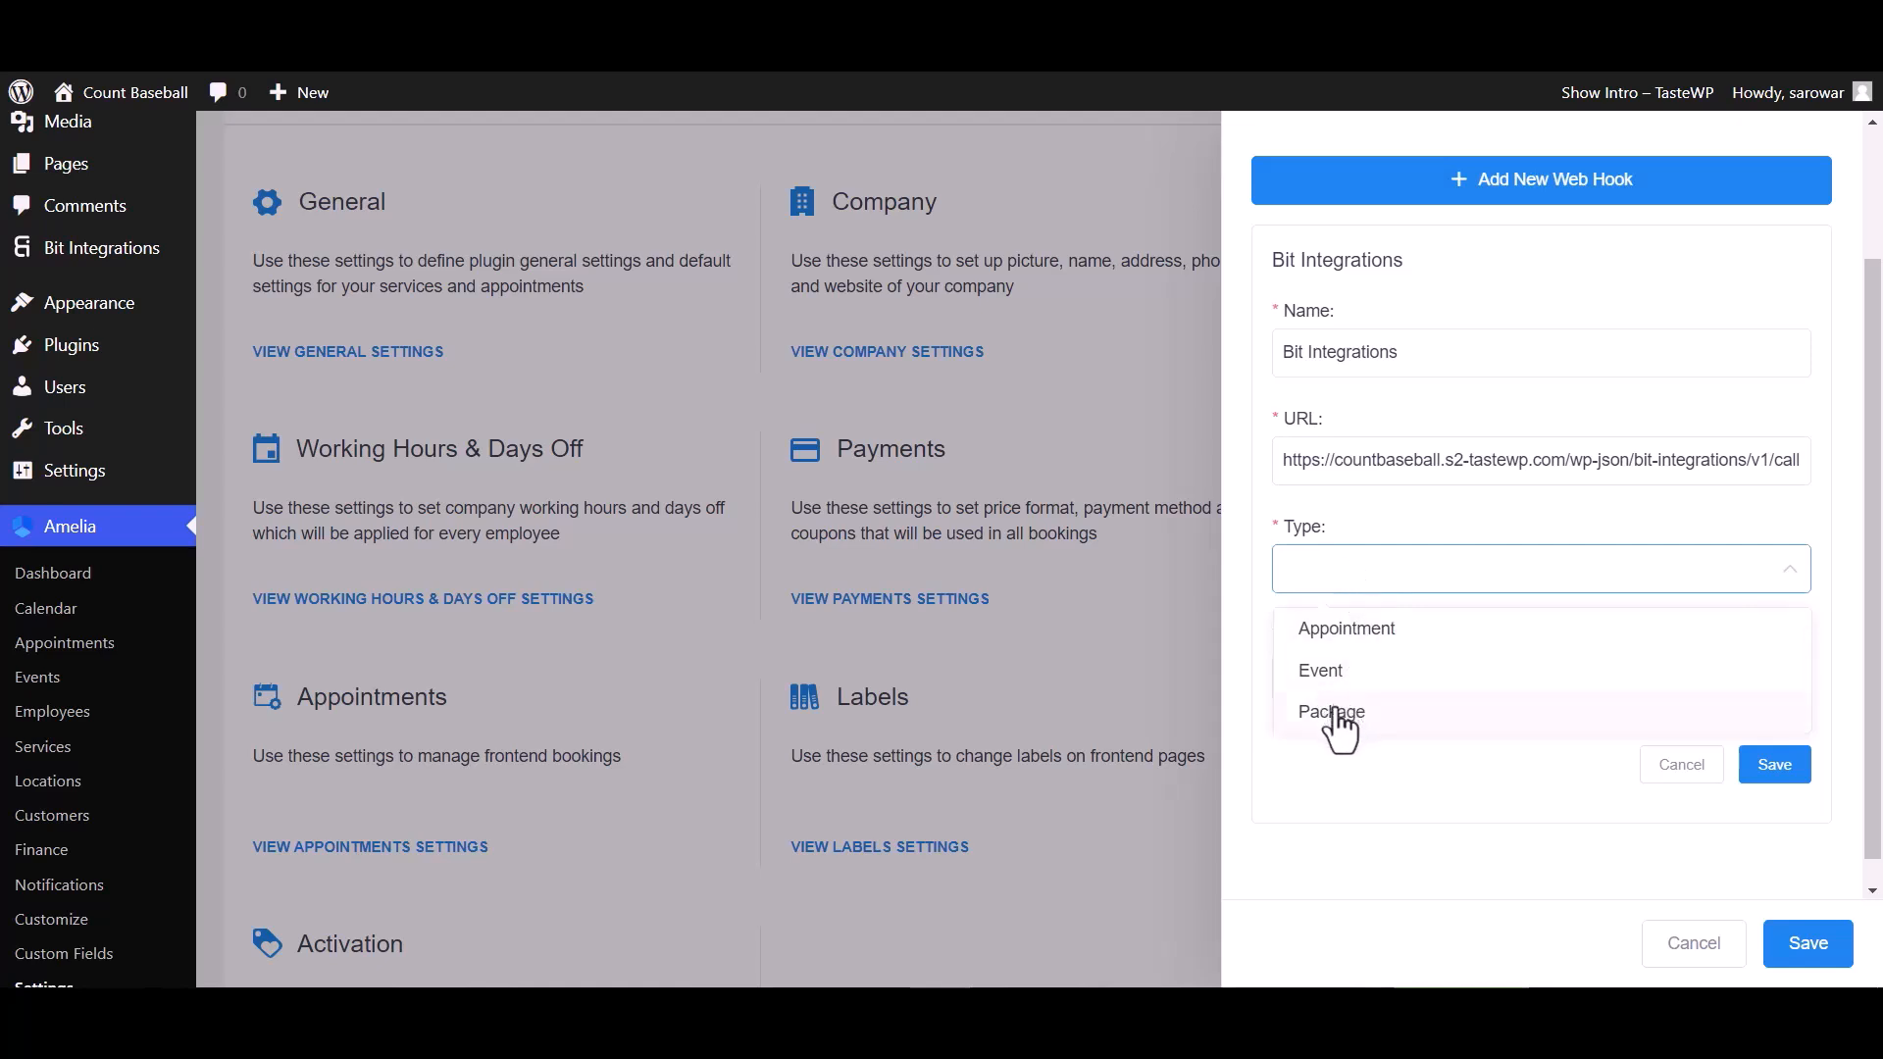
left_click(1349, 632)
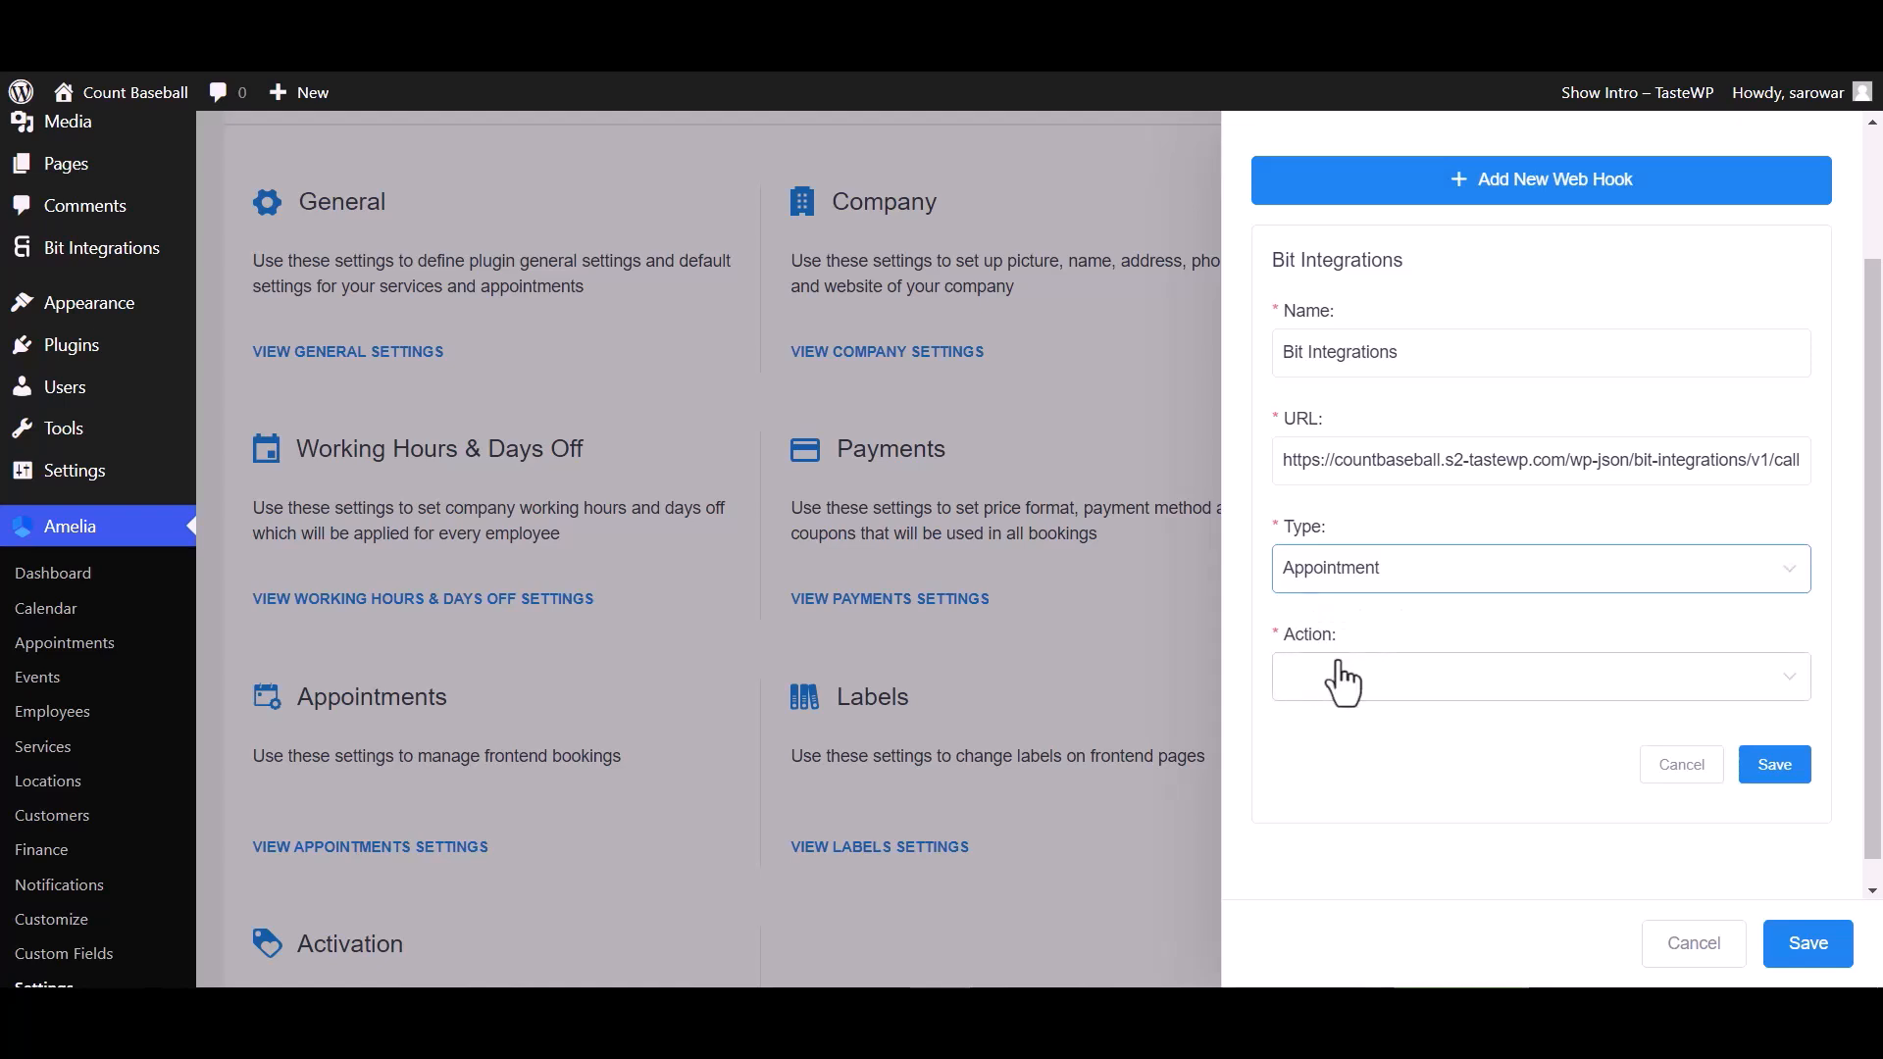
Set the web hook action to Booking Status Changed and save the web hook and integration settings
left_click(1342, 684)
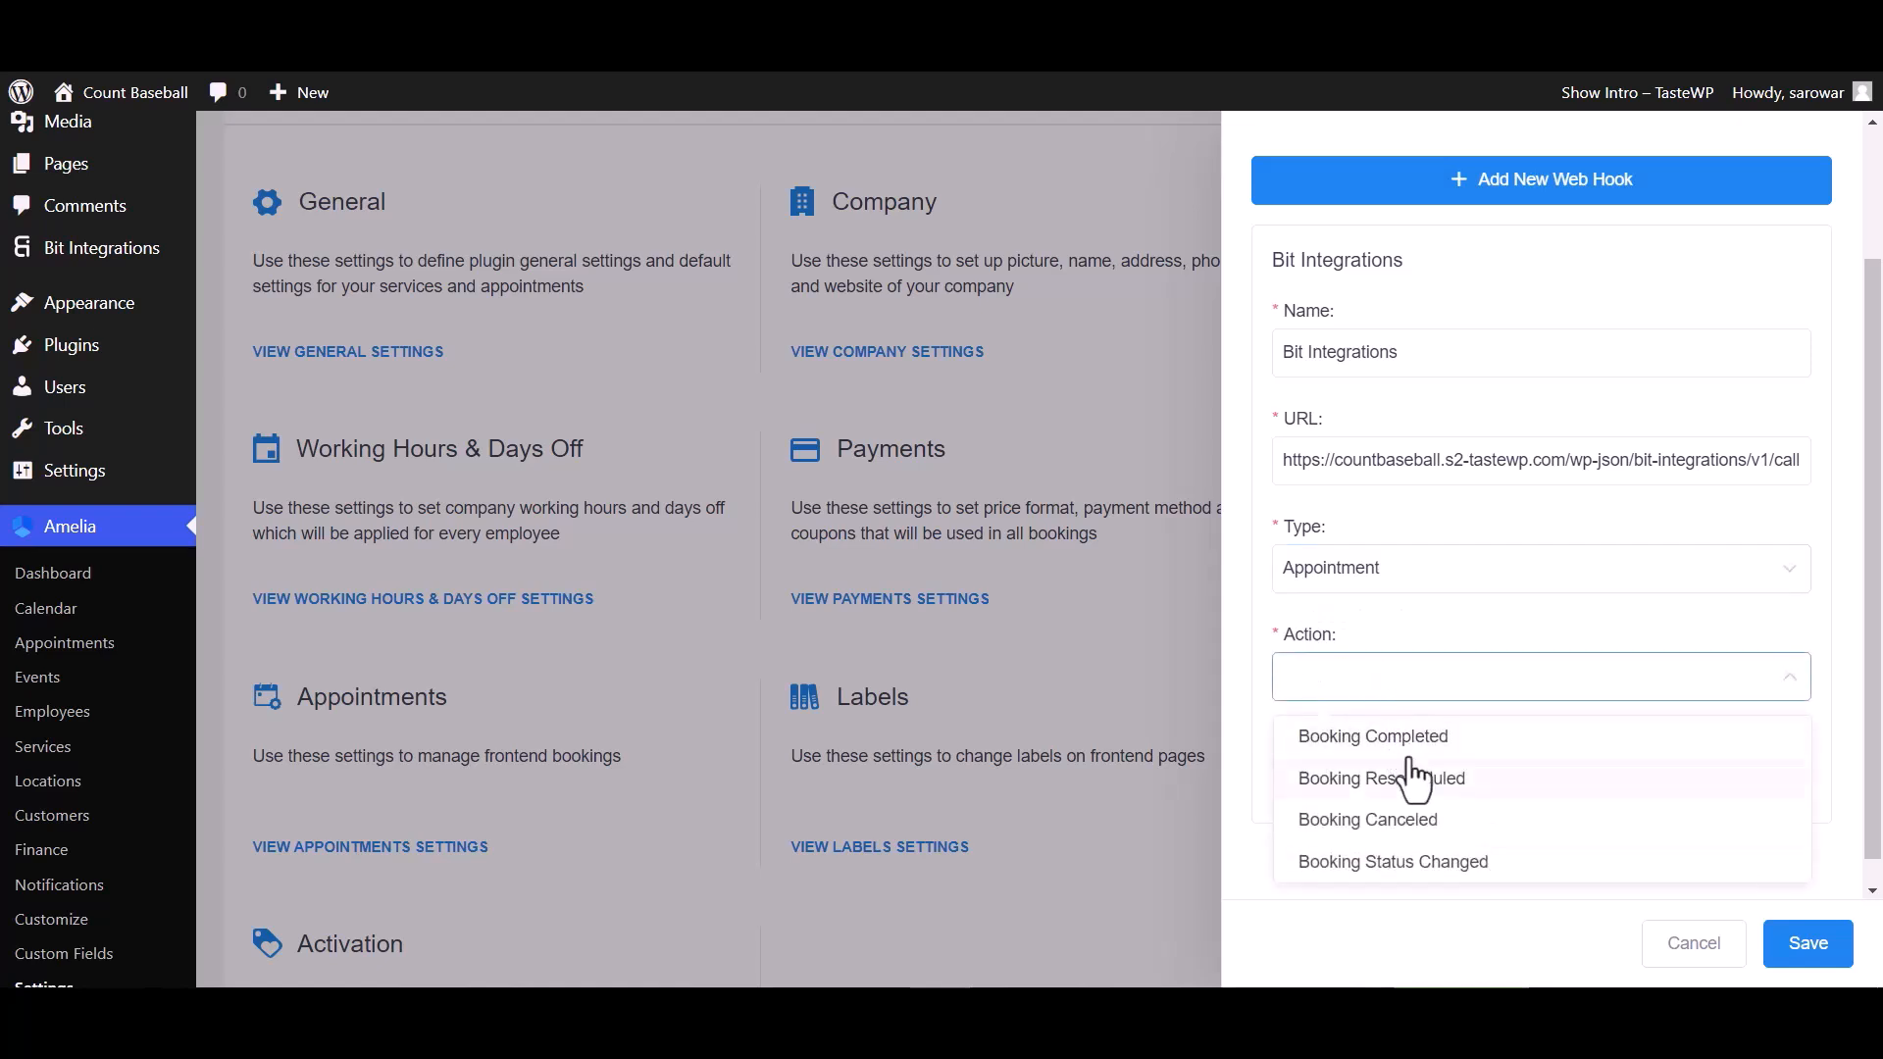
left_click(1388, 863)
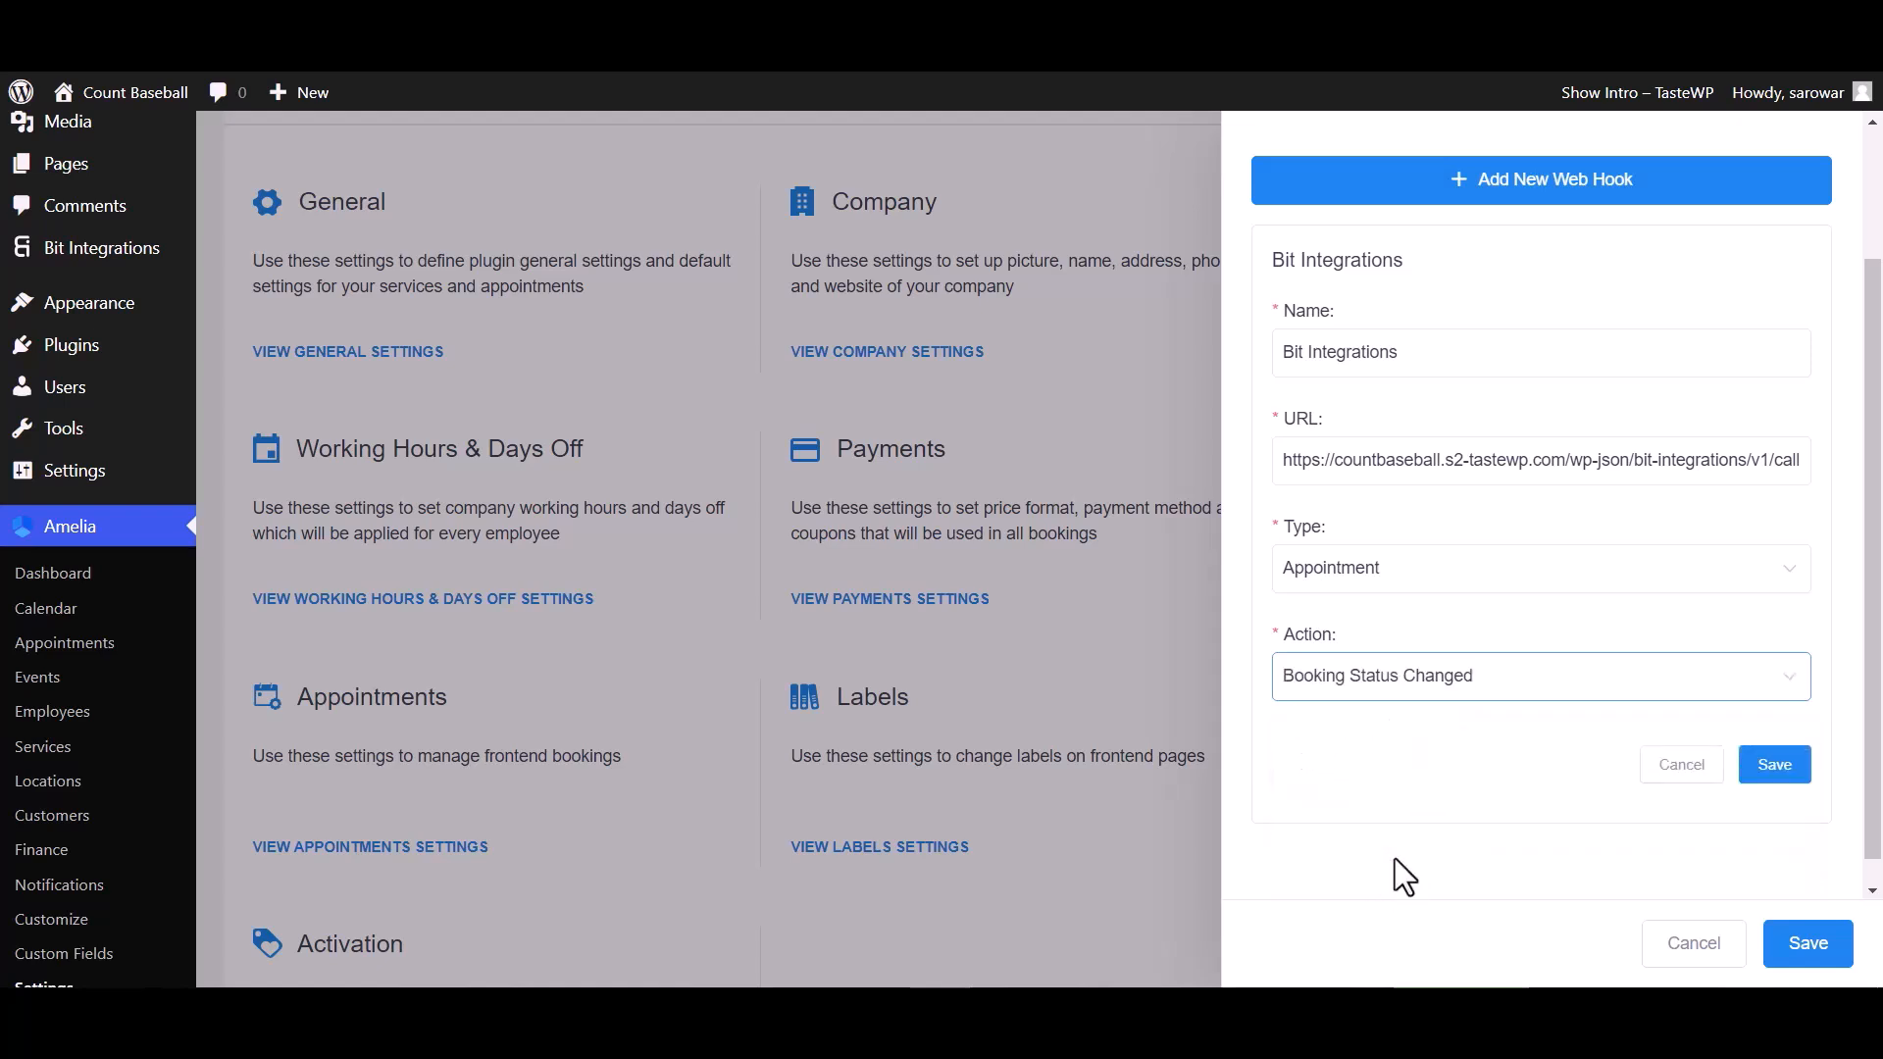
left_click(1774, 765)
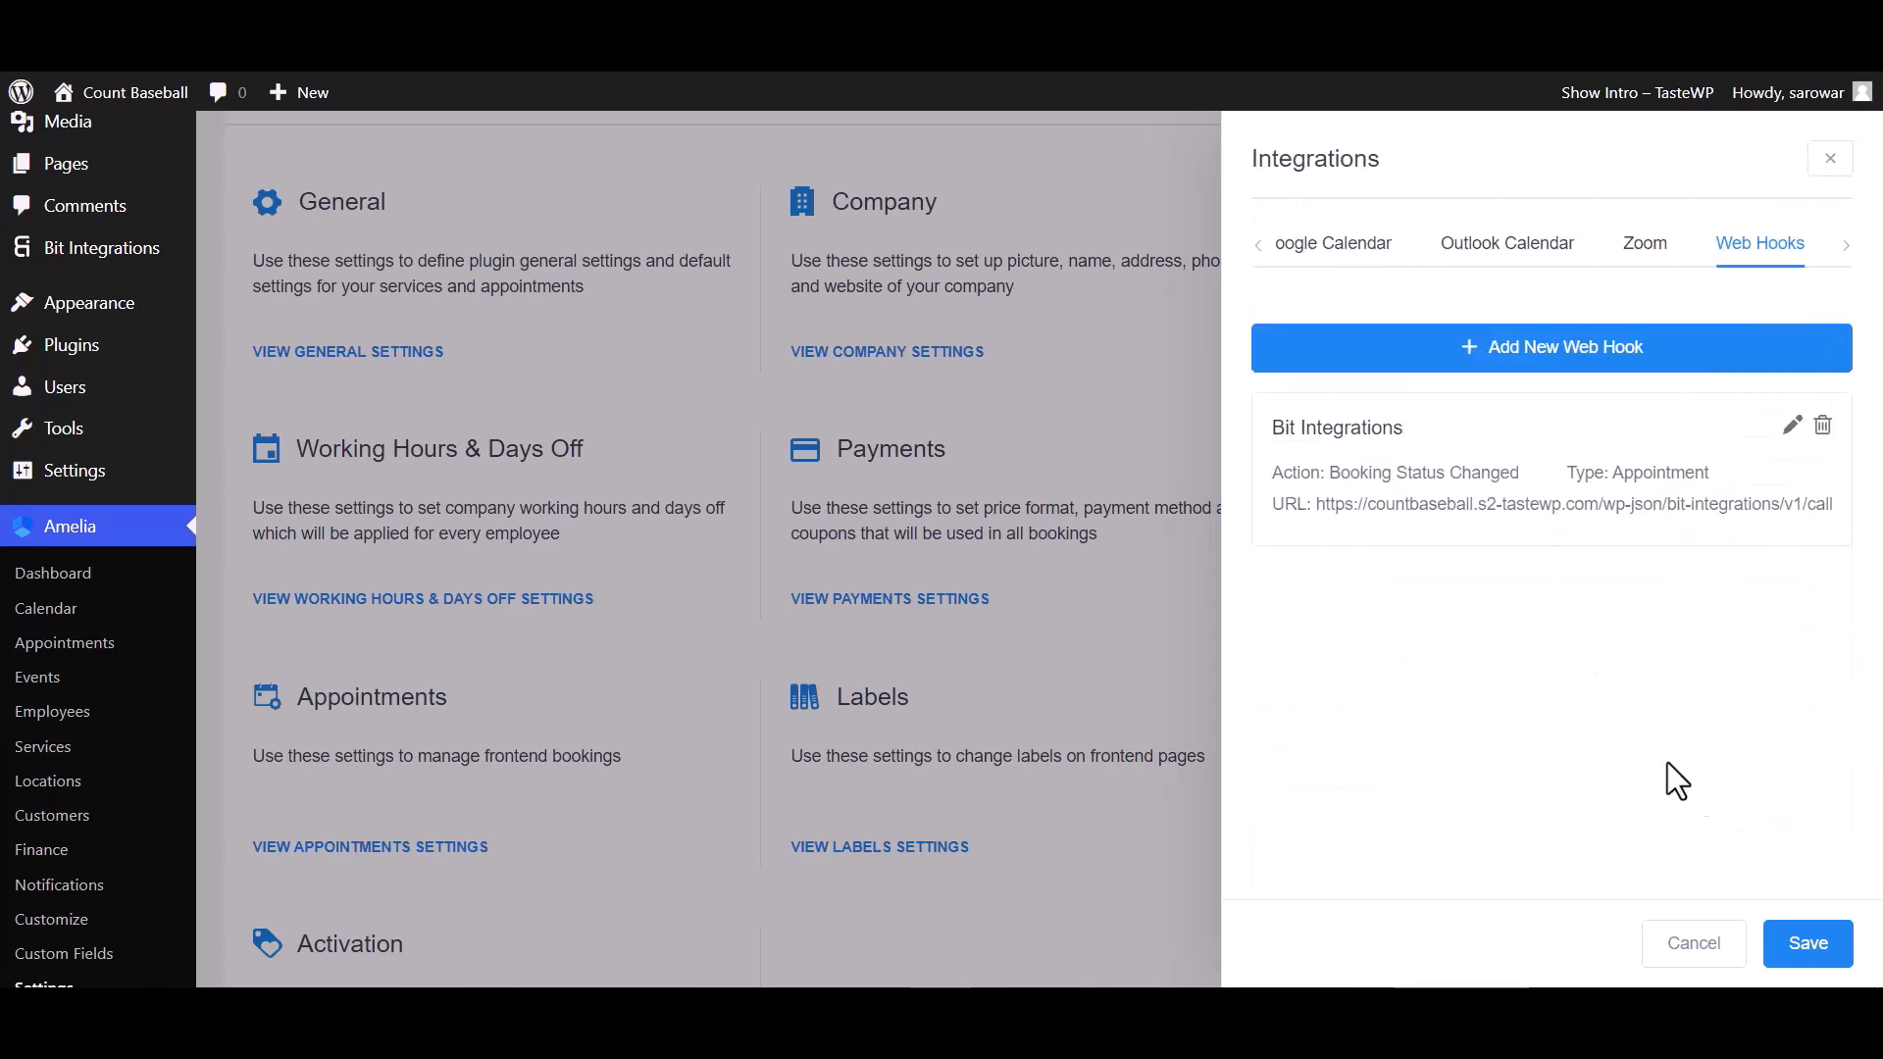
left_click(1812, 945)
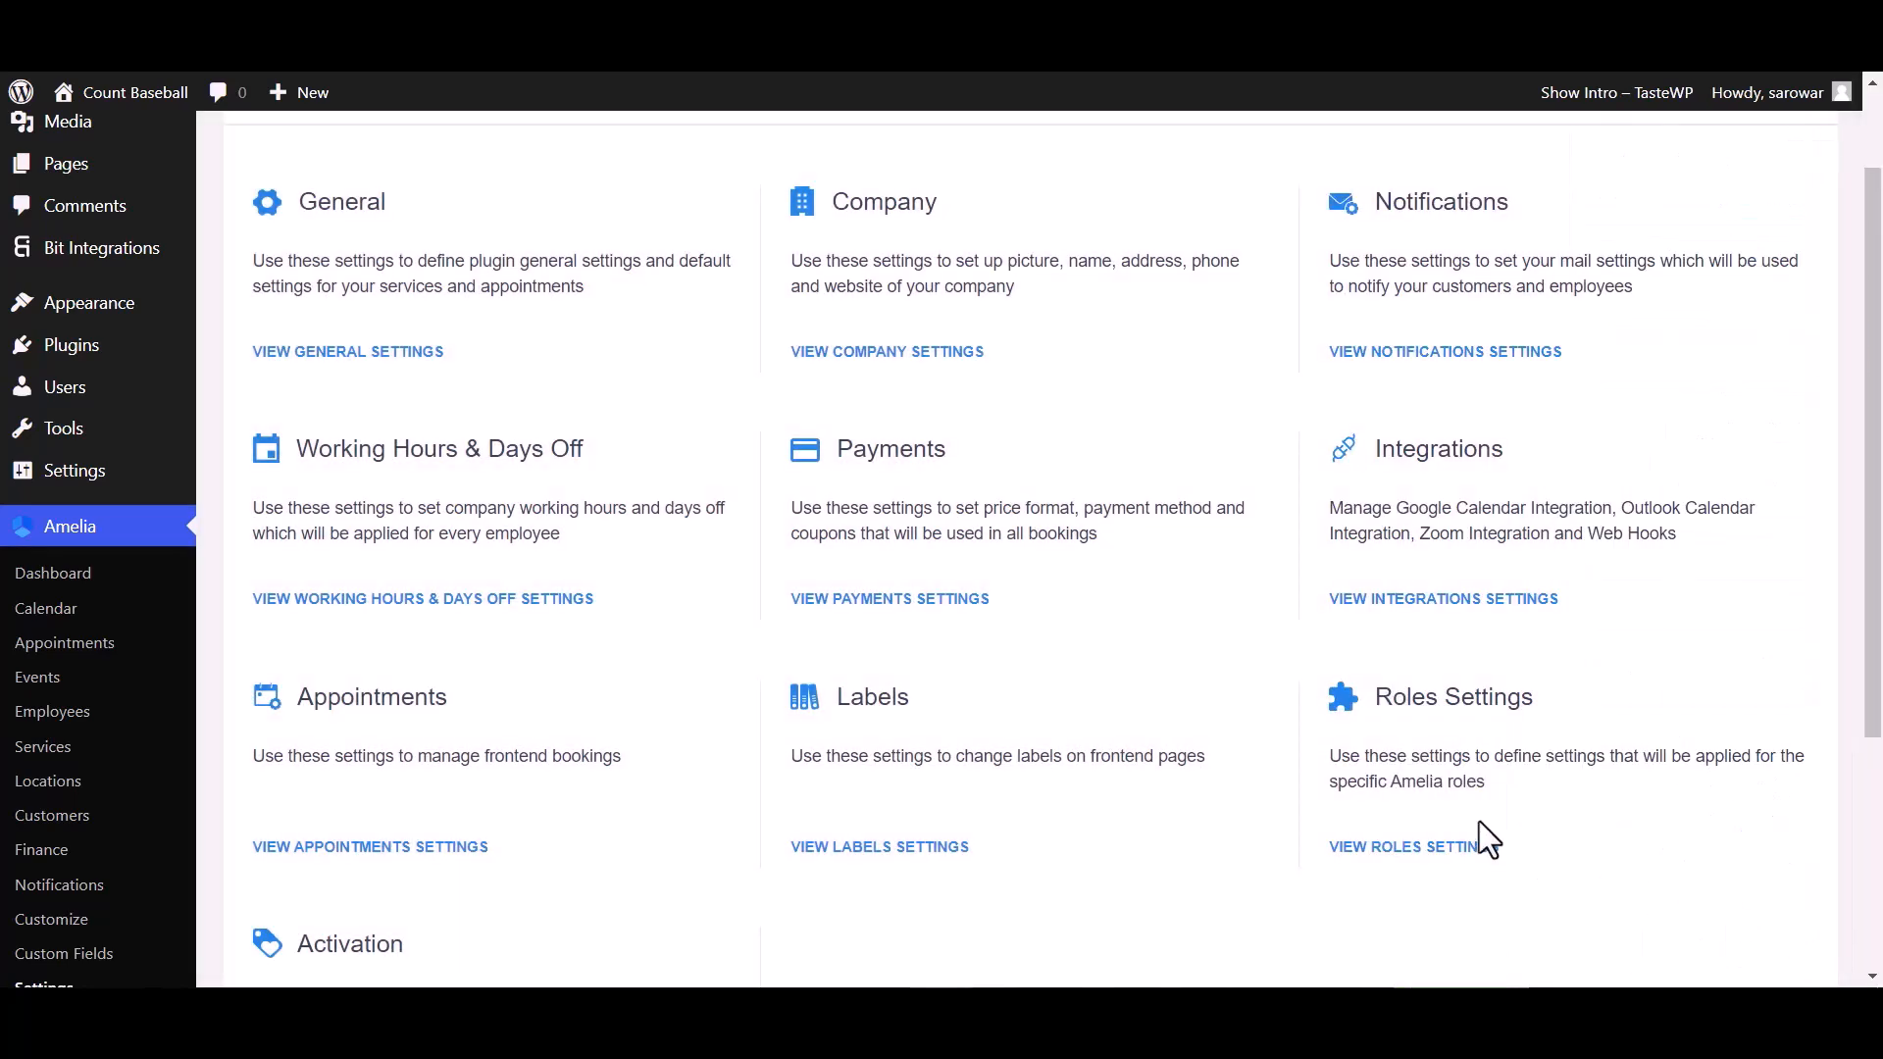
Change the October 20 appointment's status to Pending in the appointments list
left_click(66, 649)
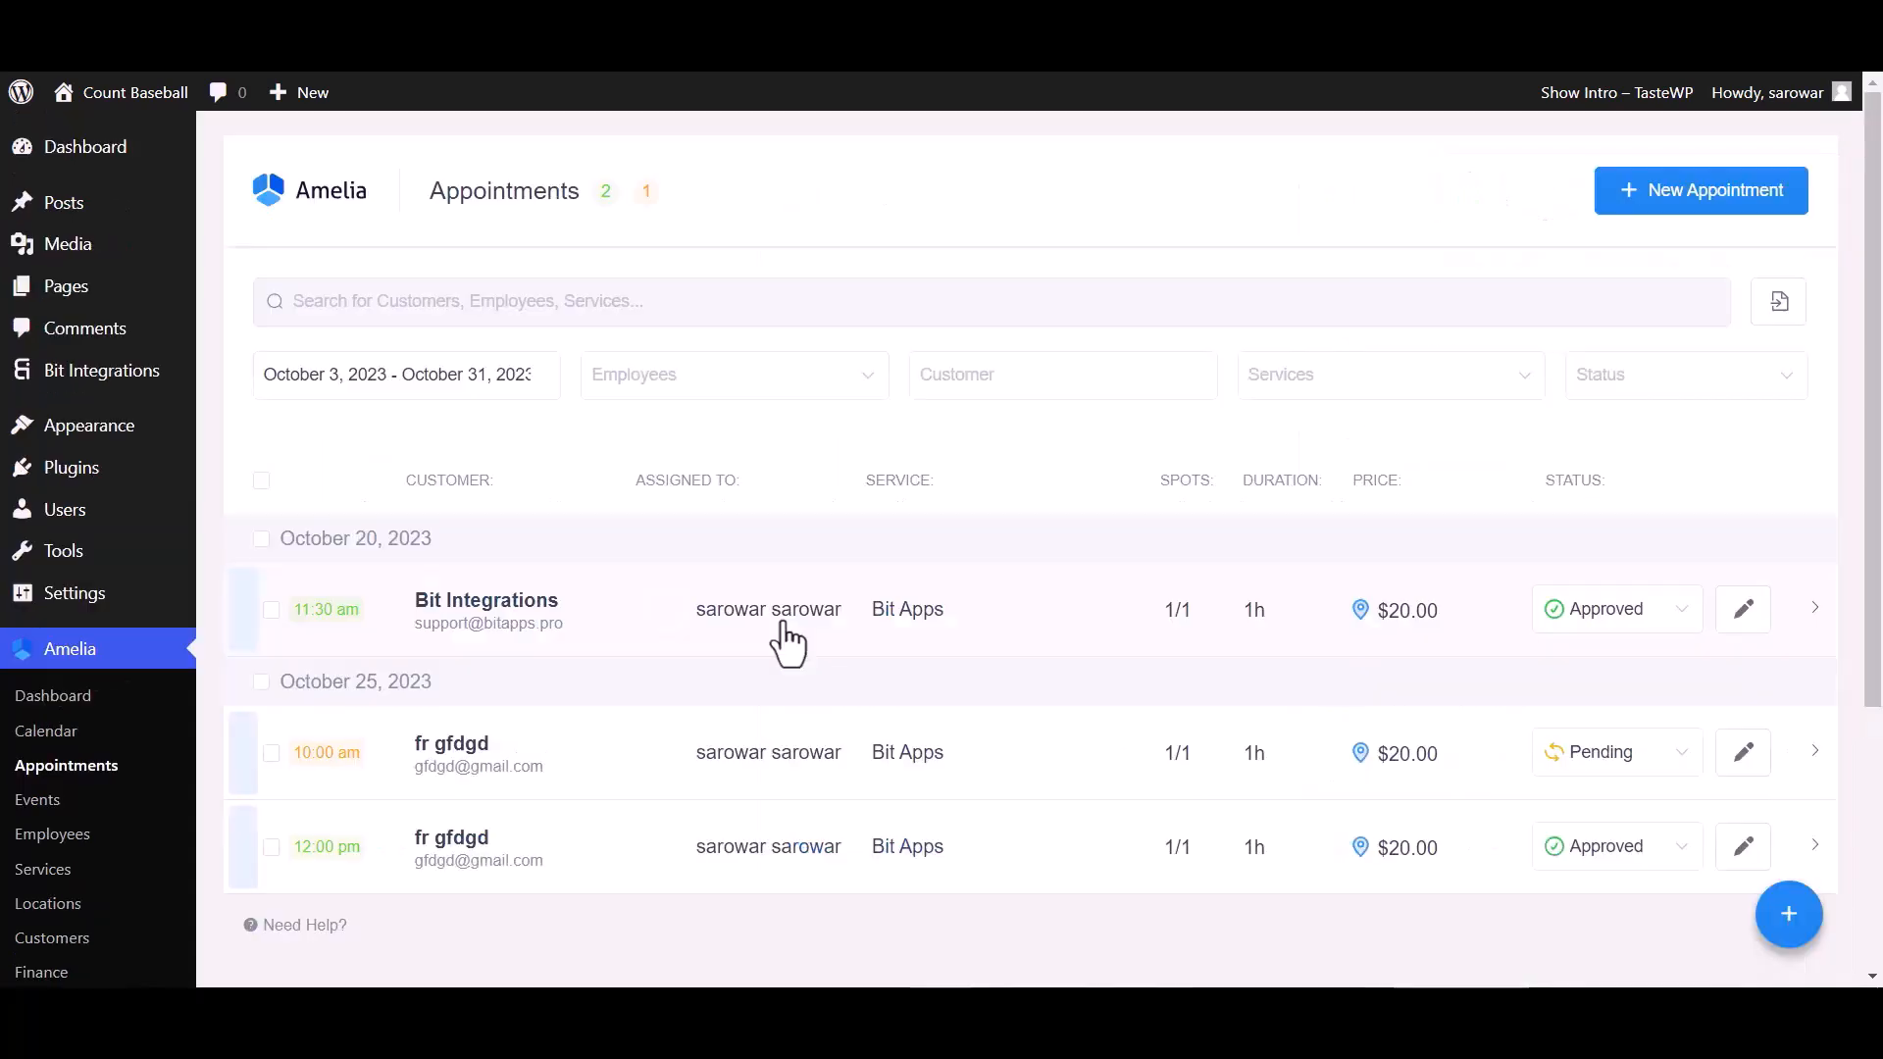
left_click(1611, 610)
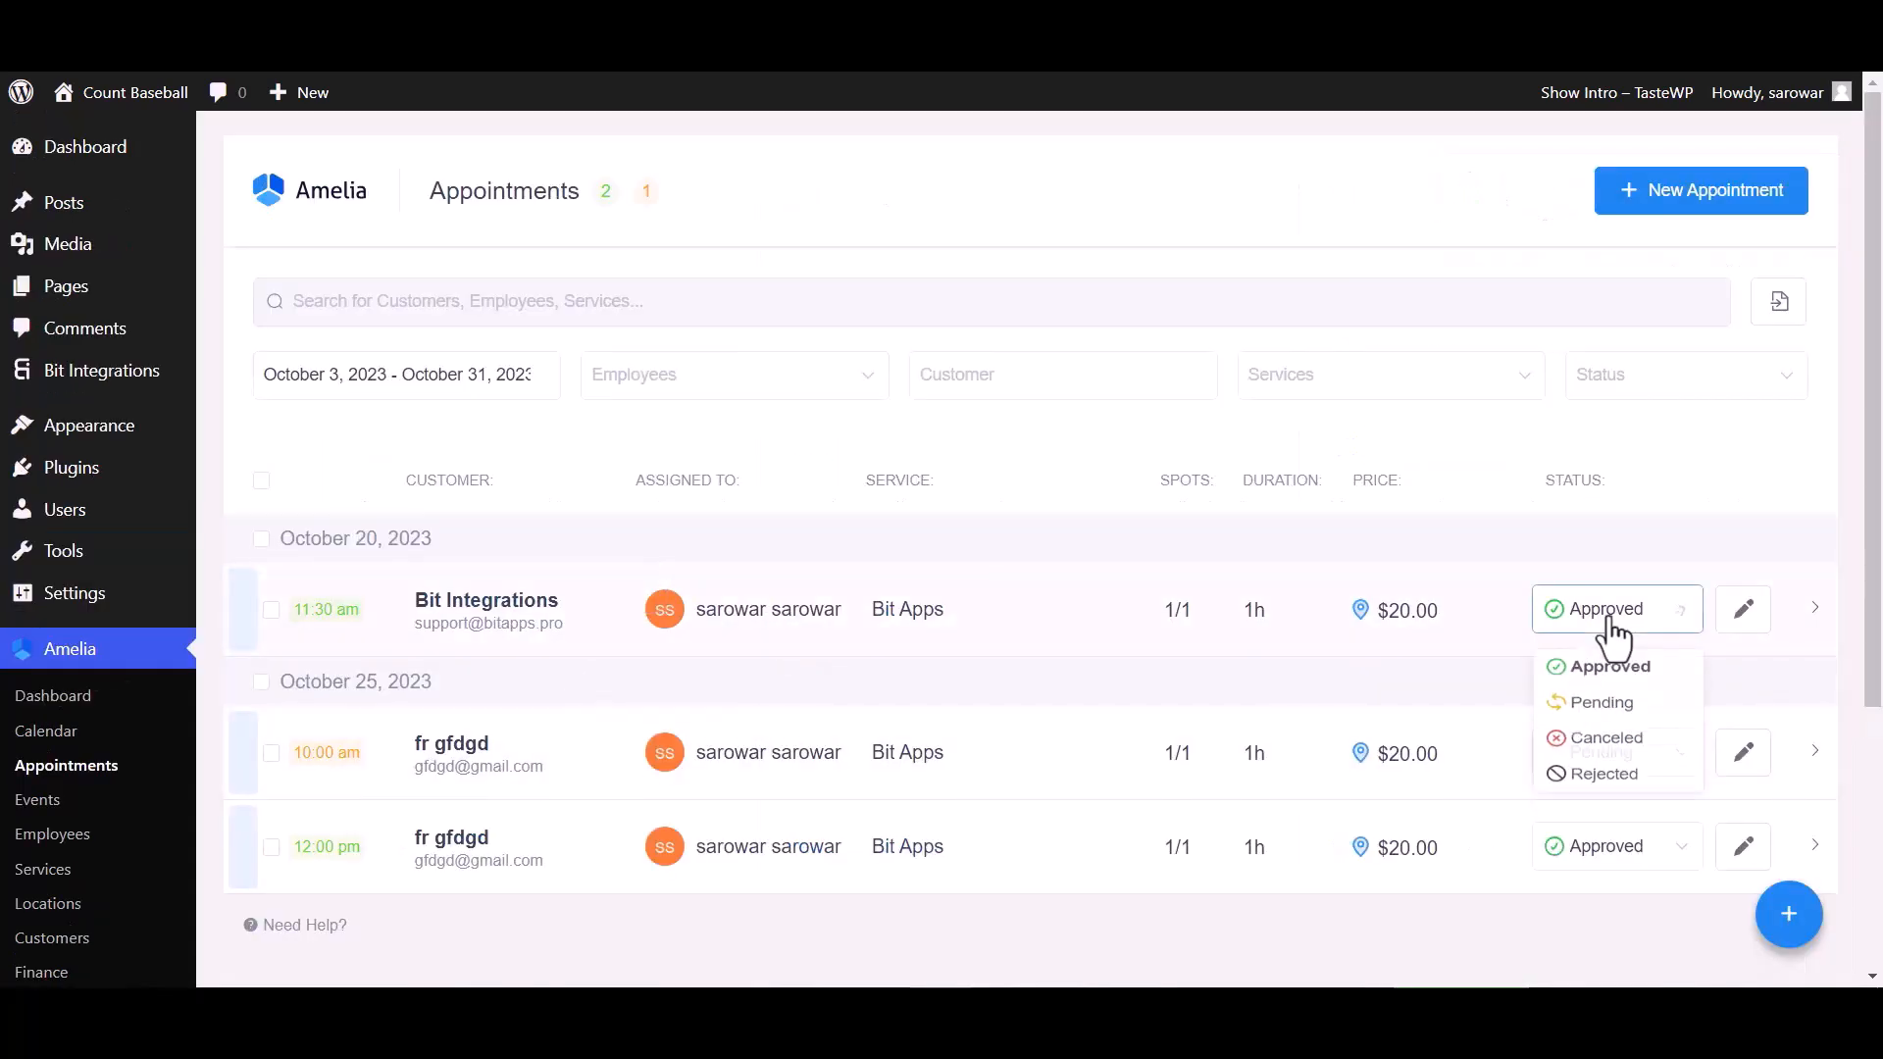
left_click(1610, 714)
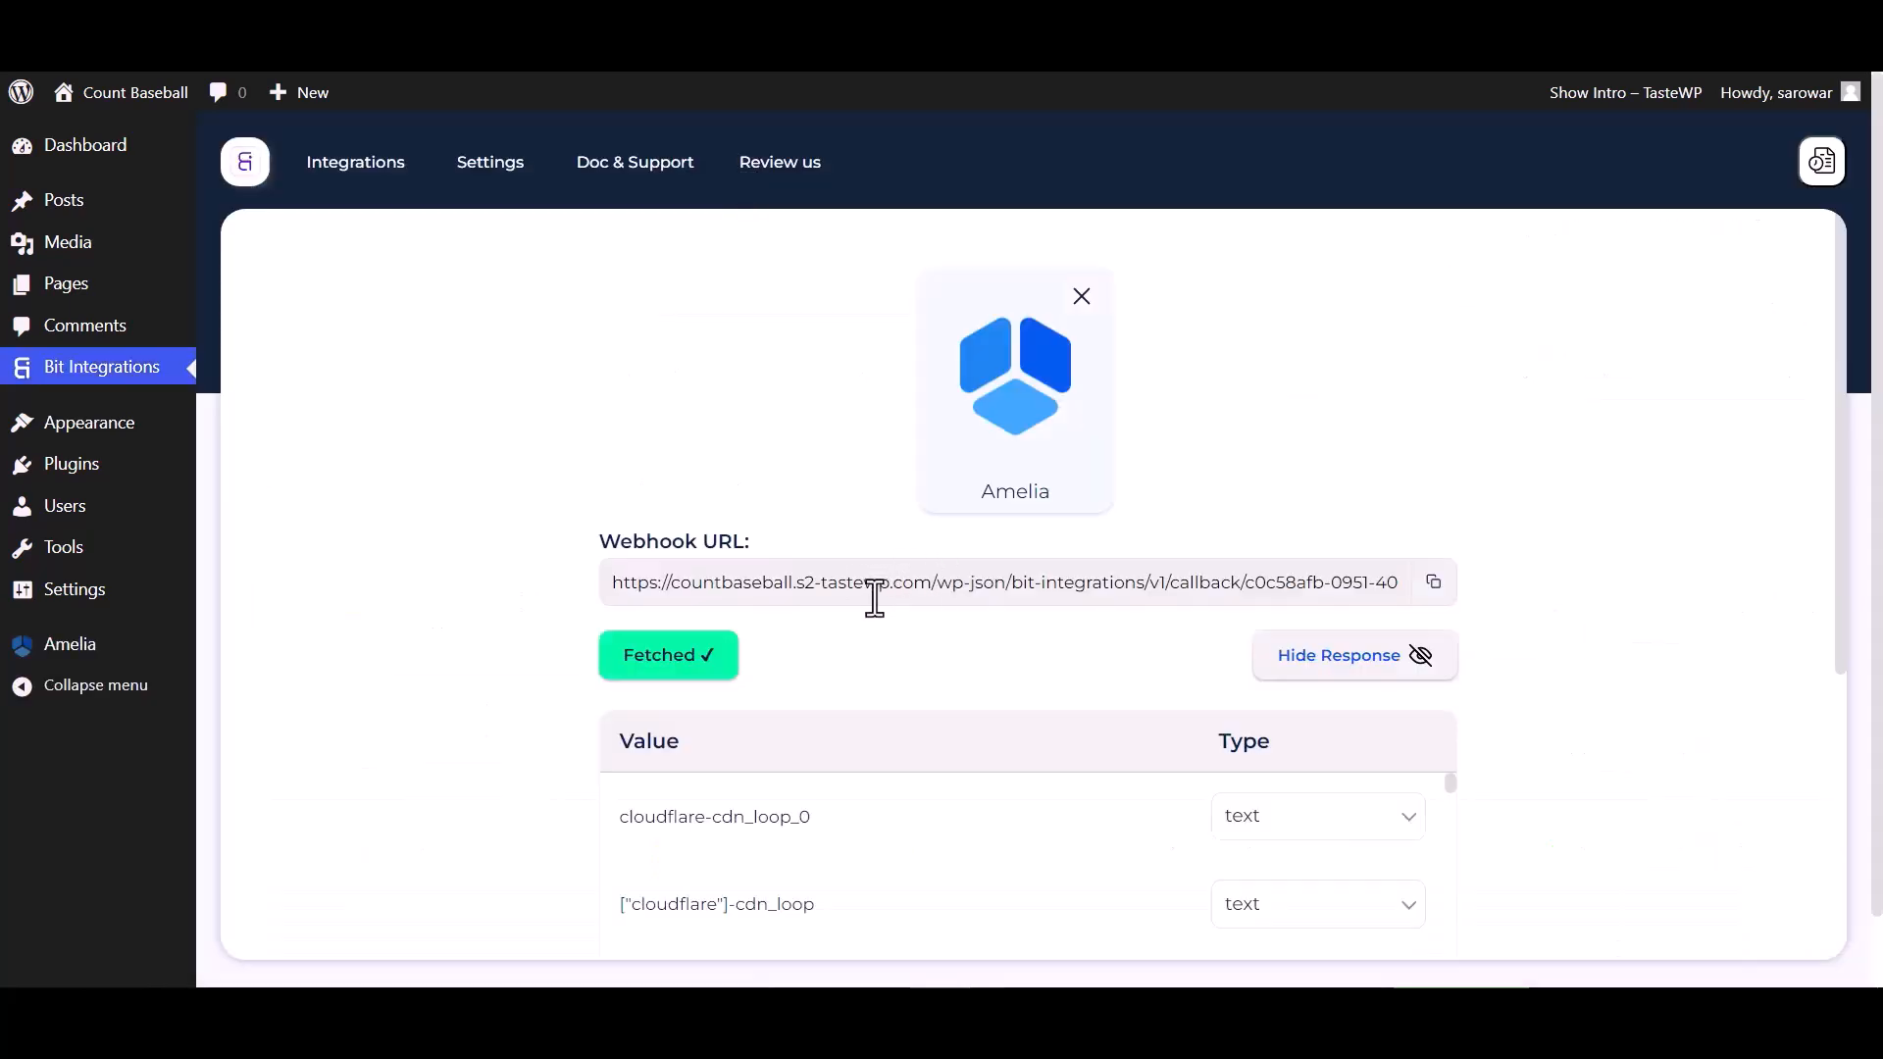
Review the fetched response fields and continue to setting the action
scroll(902, 627, "down", 3)
scroll(980, 677, "down", 10)
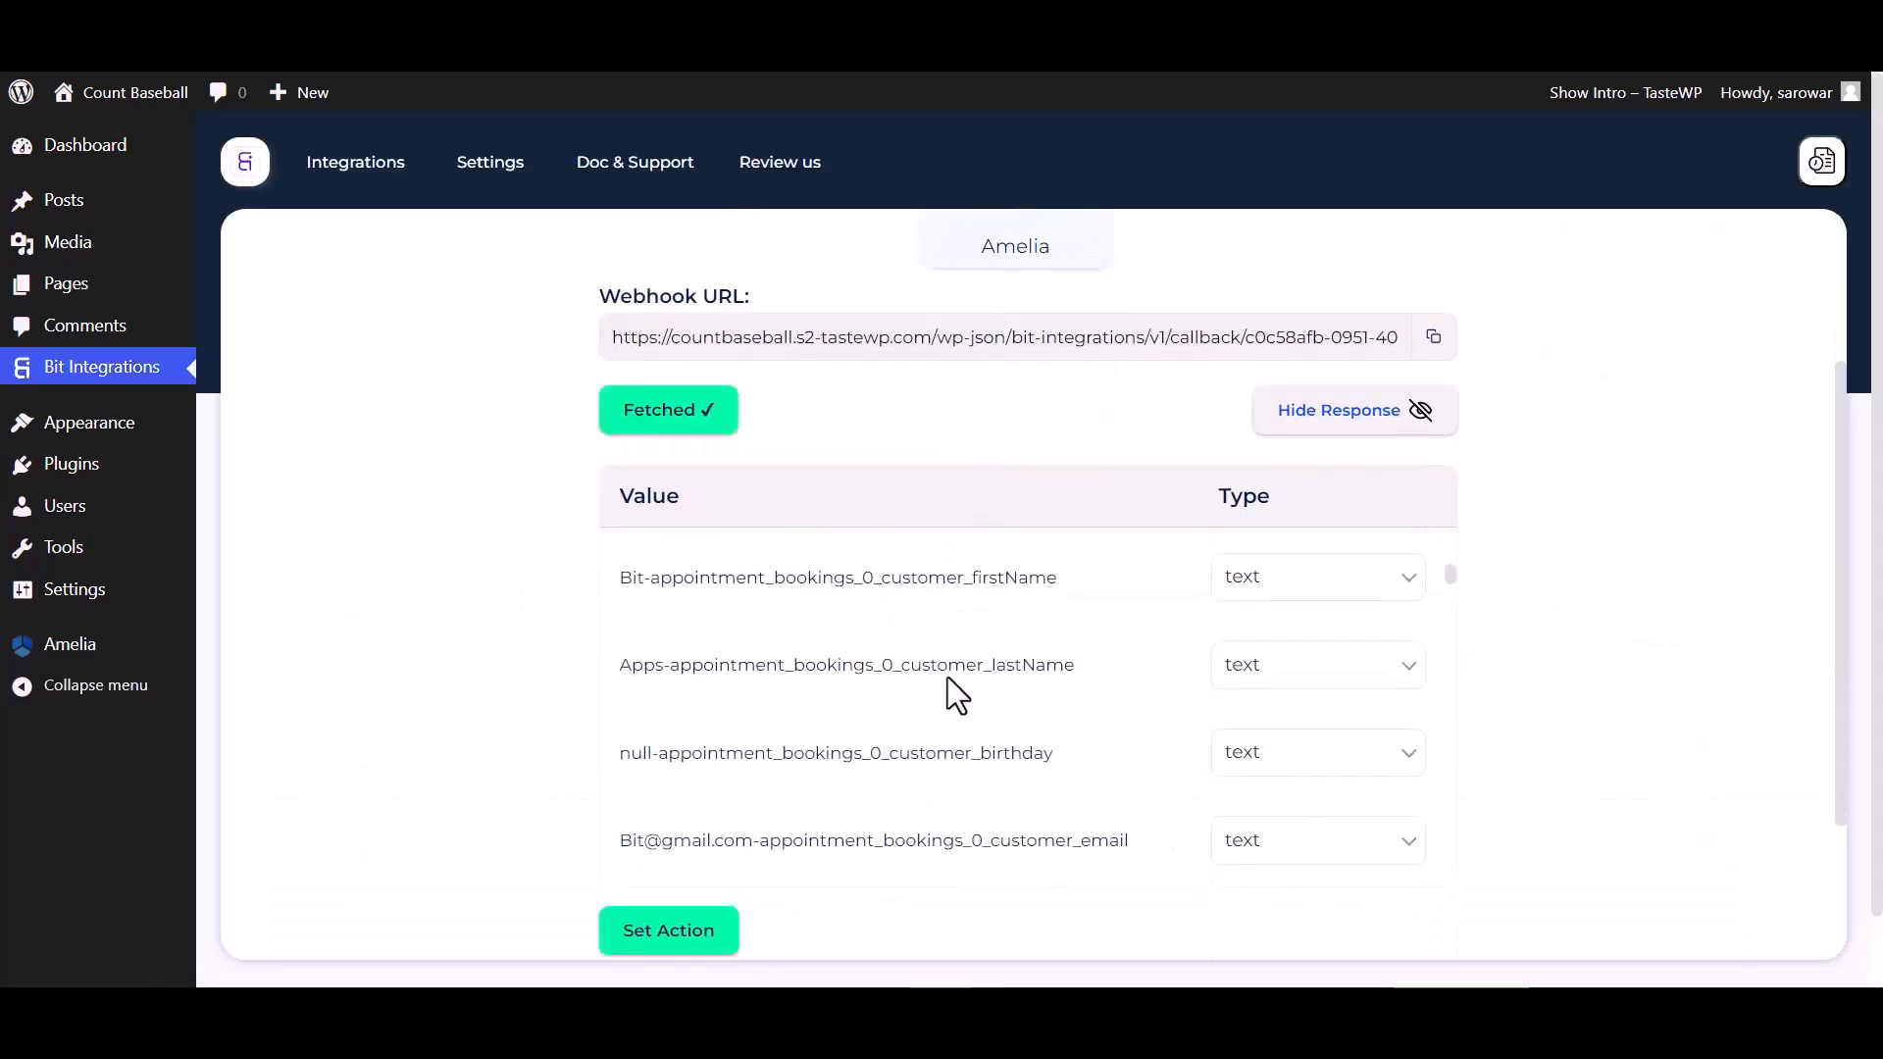
left_click(649, 939)
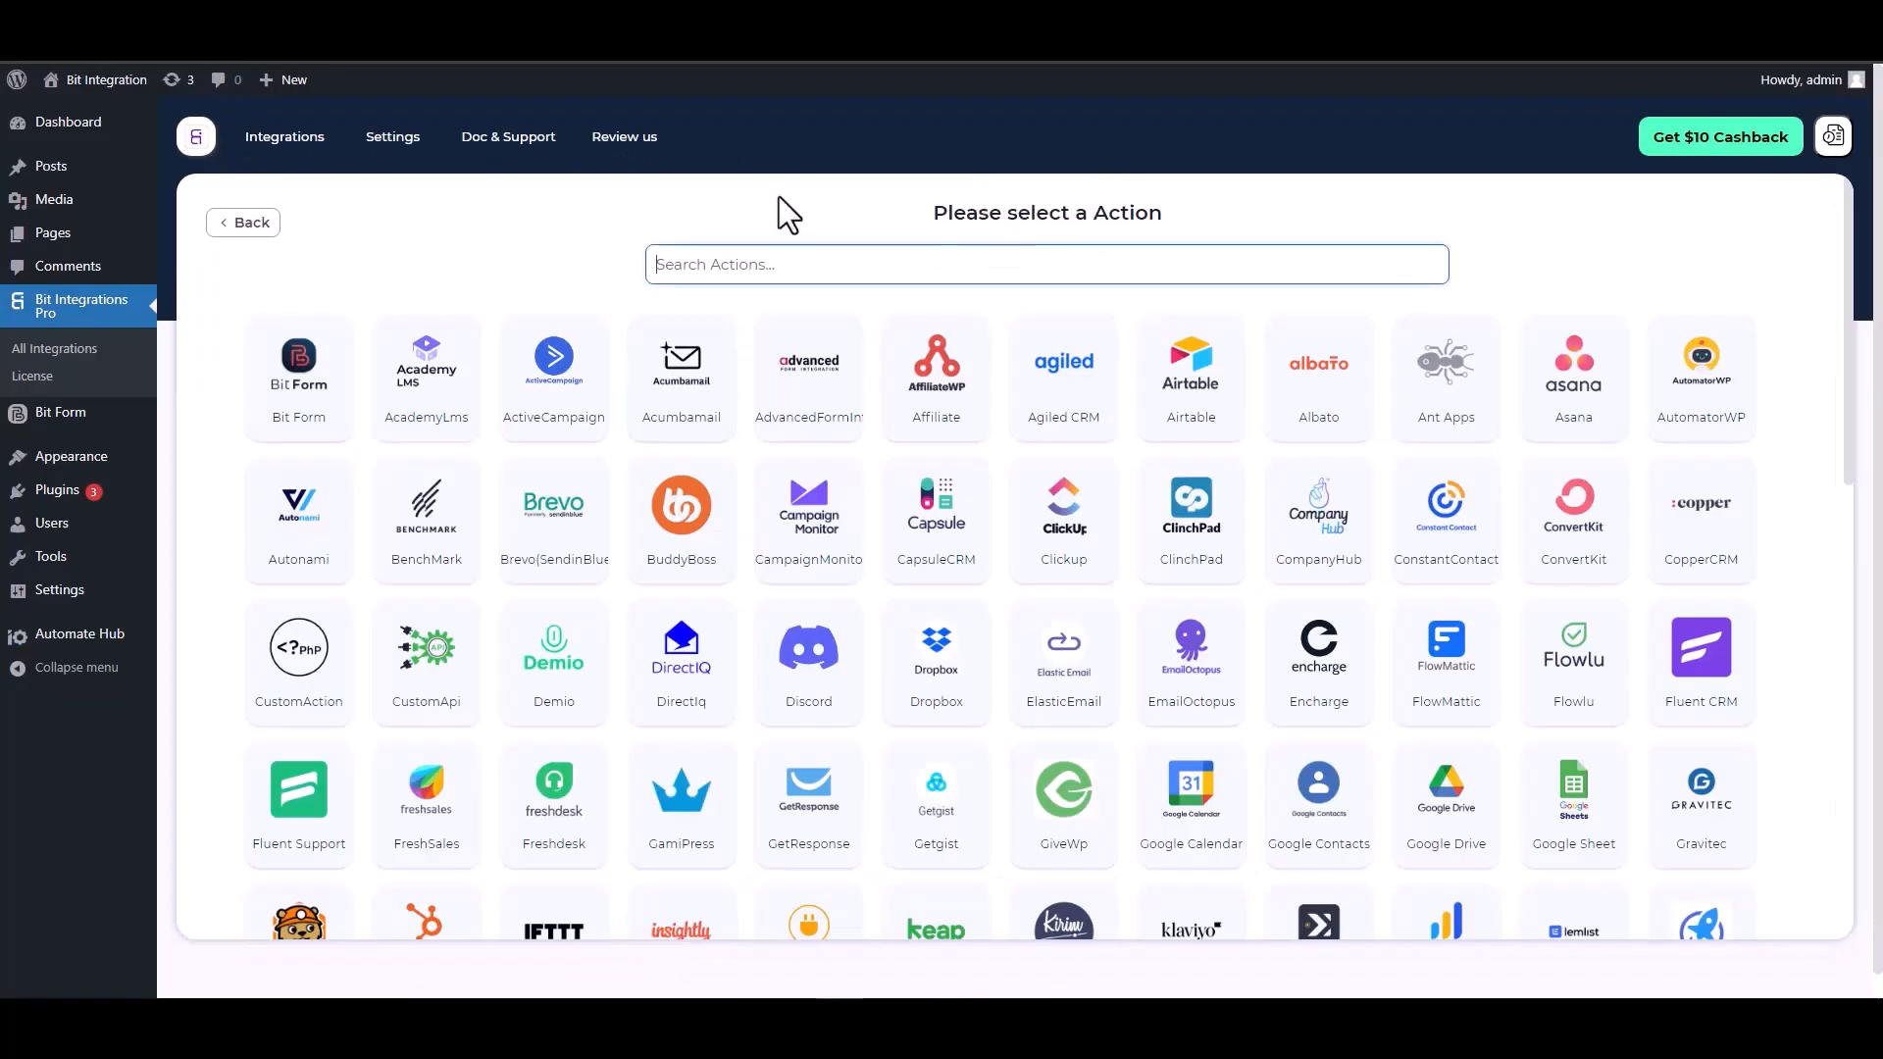
Search the actions for "con" and select ConstantContact
left_click(782, 265)
type("con")
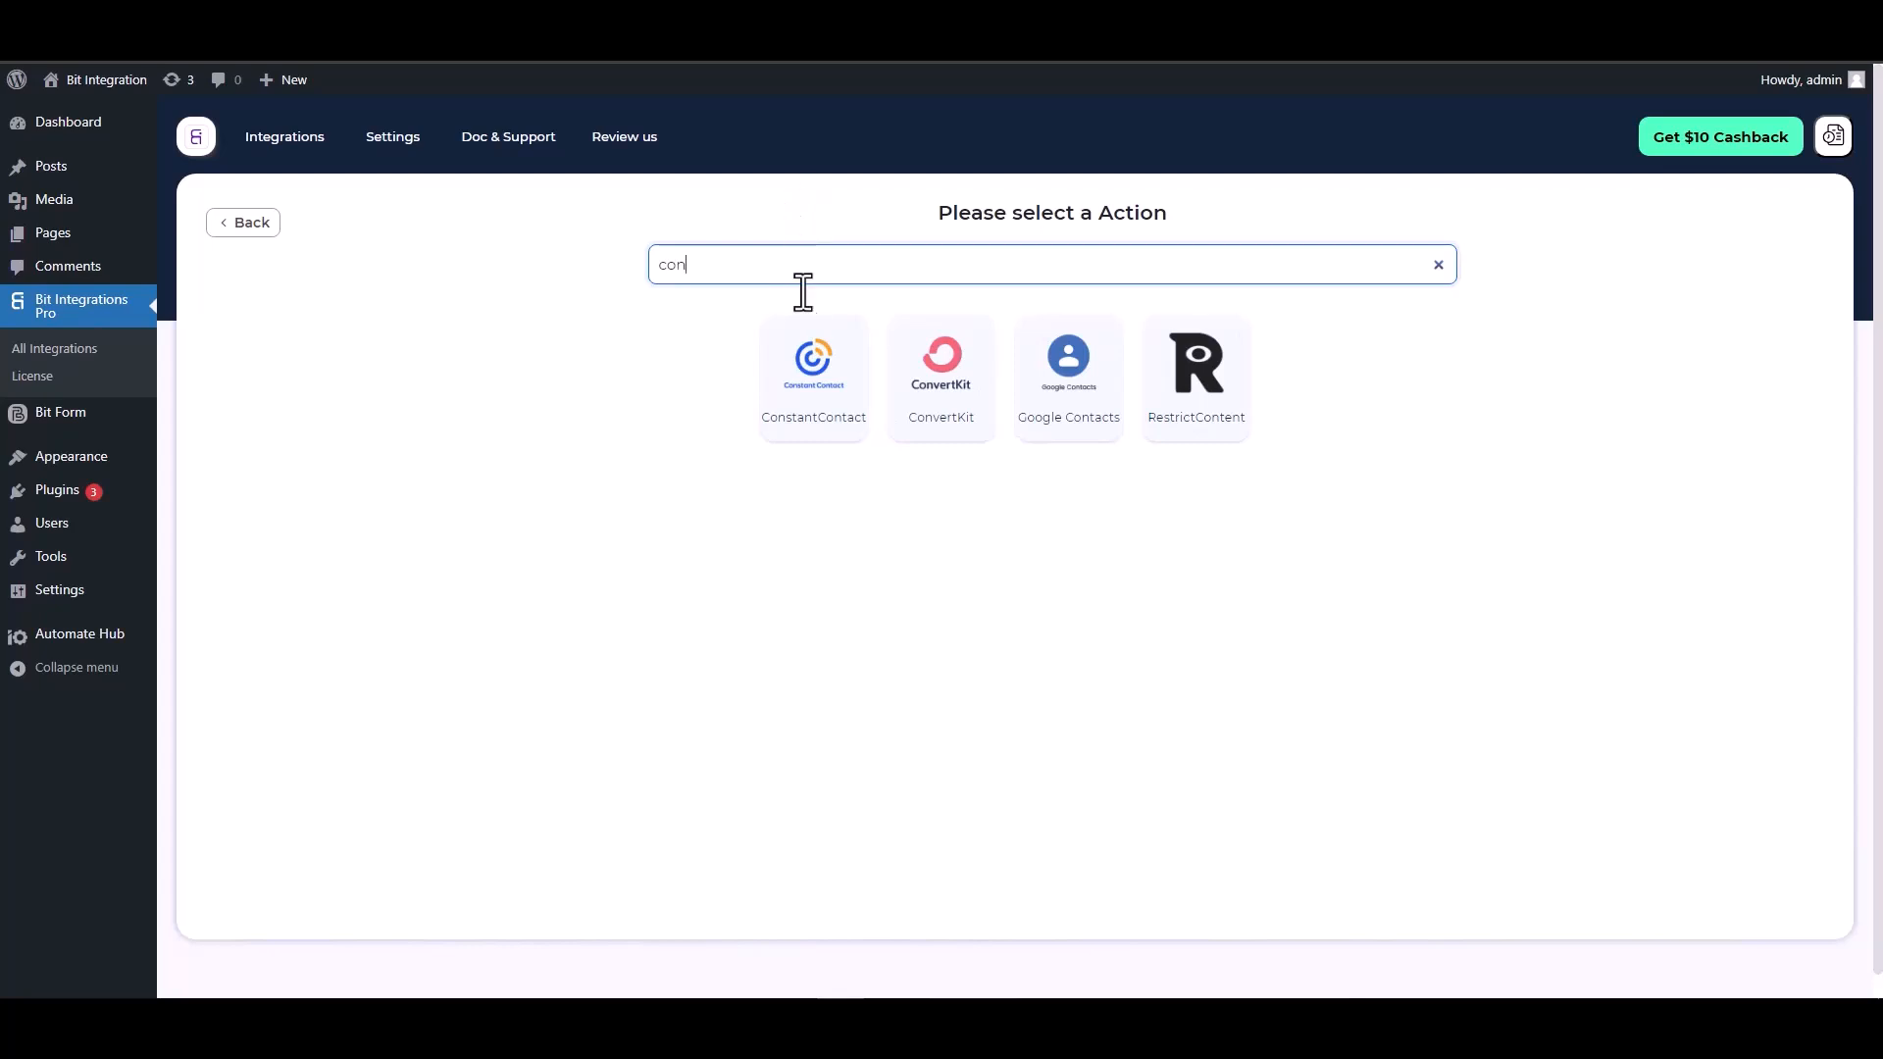
left_click(794, 419)
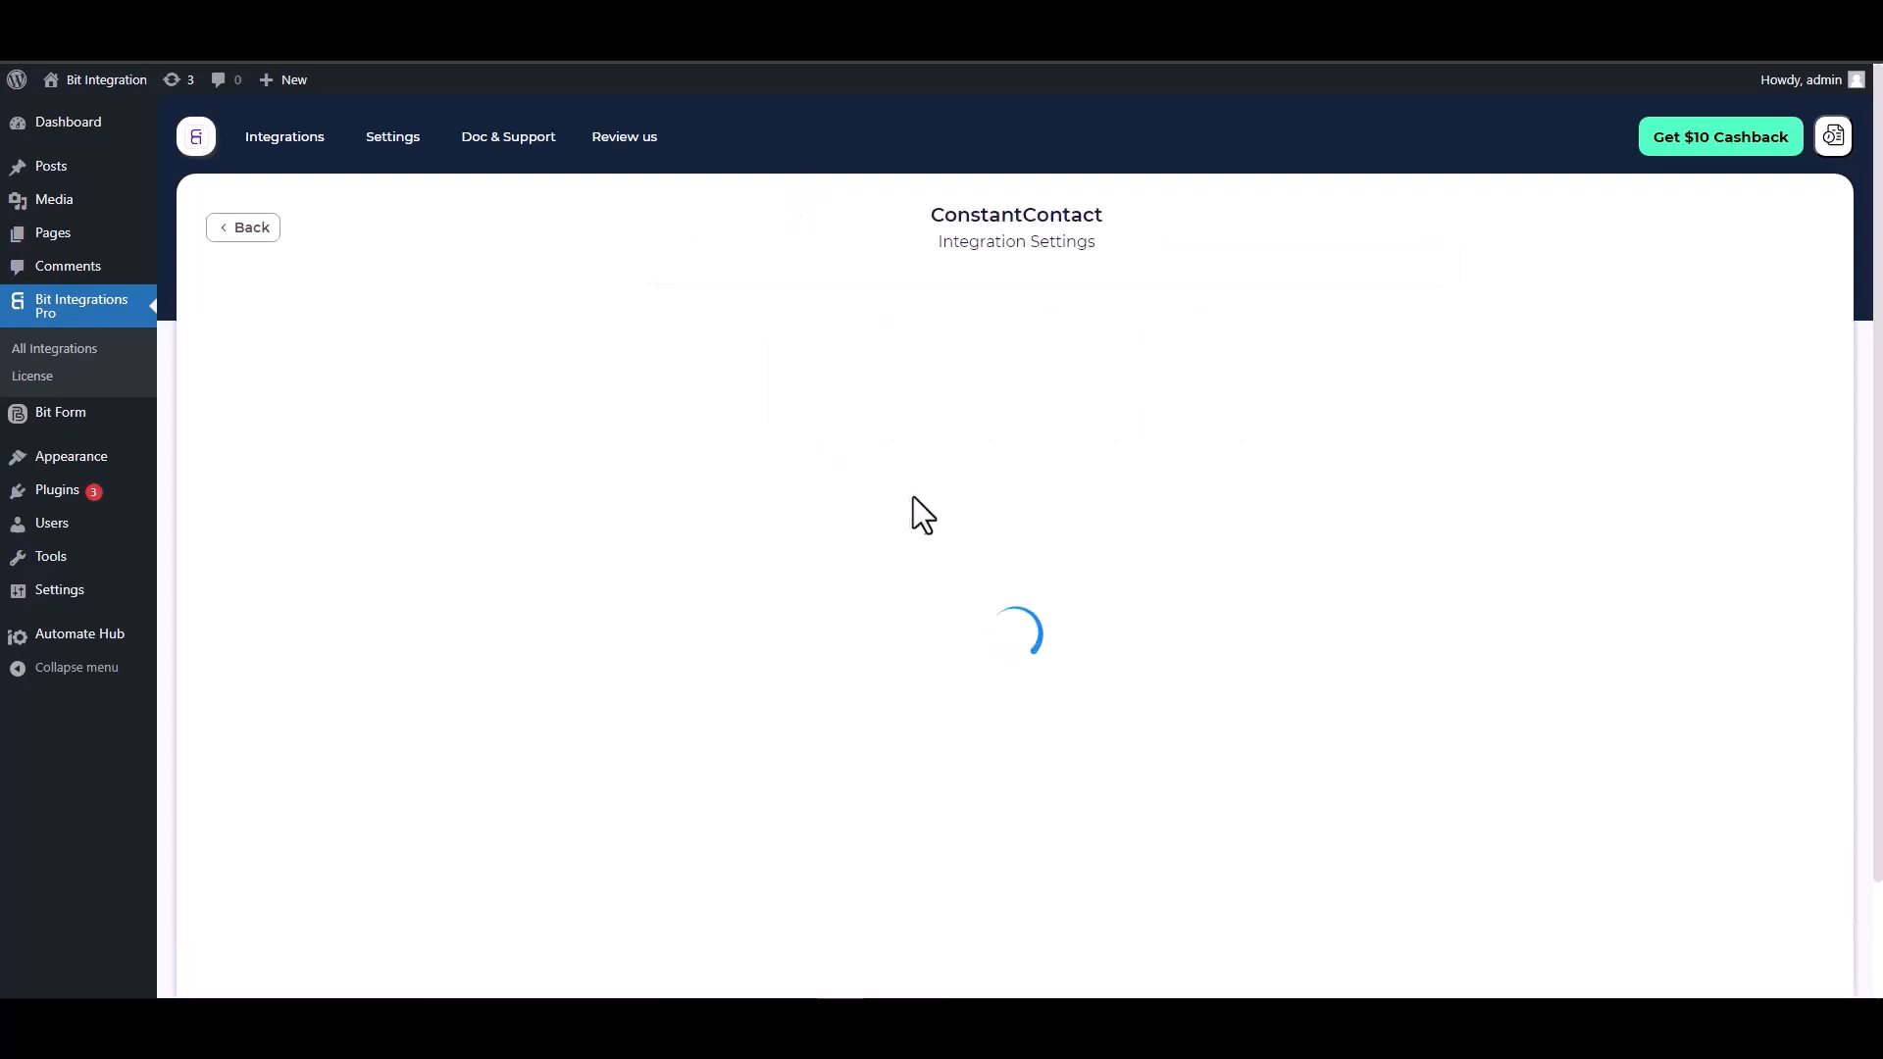
Open the Constant Contact Application developer page from the integration settings
scroll(899, 451, "down", 2)
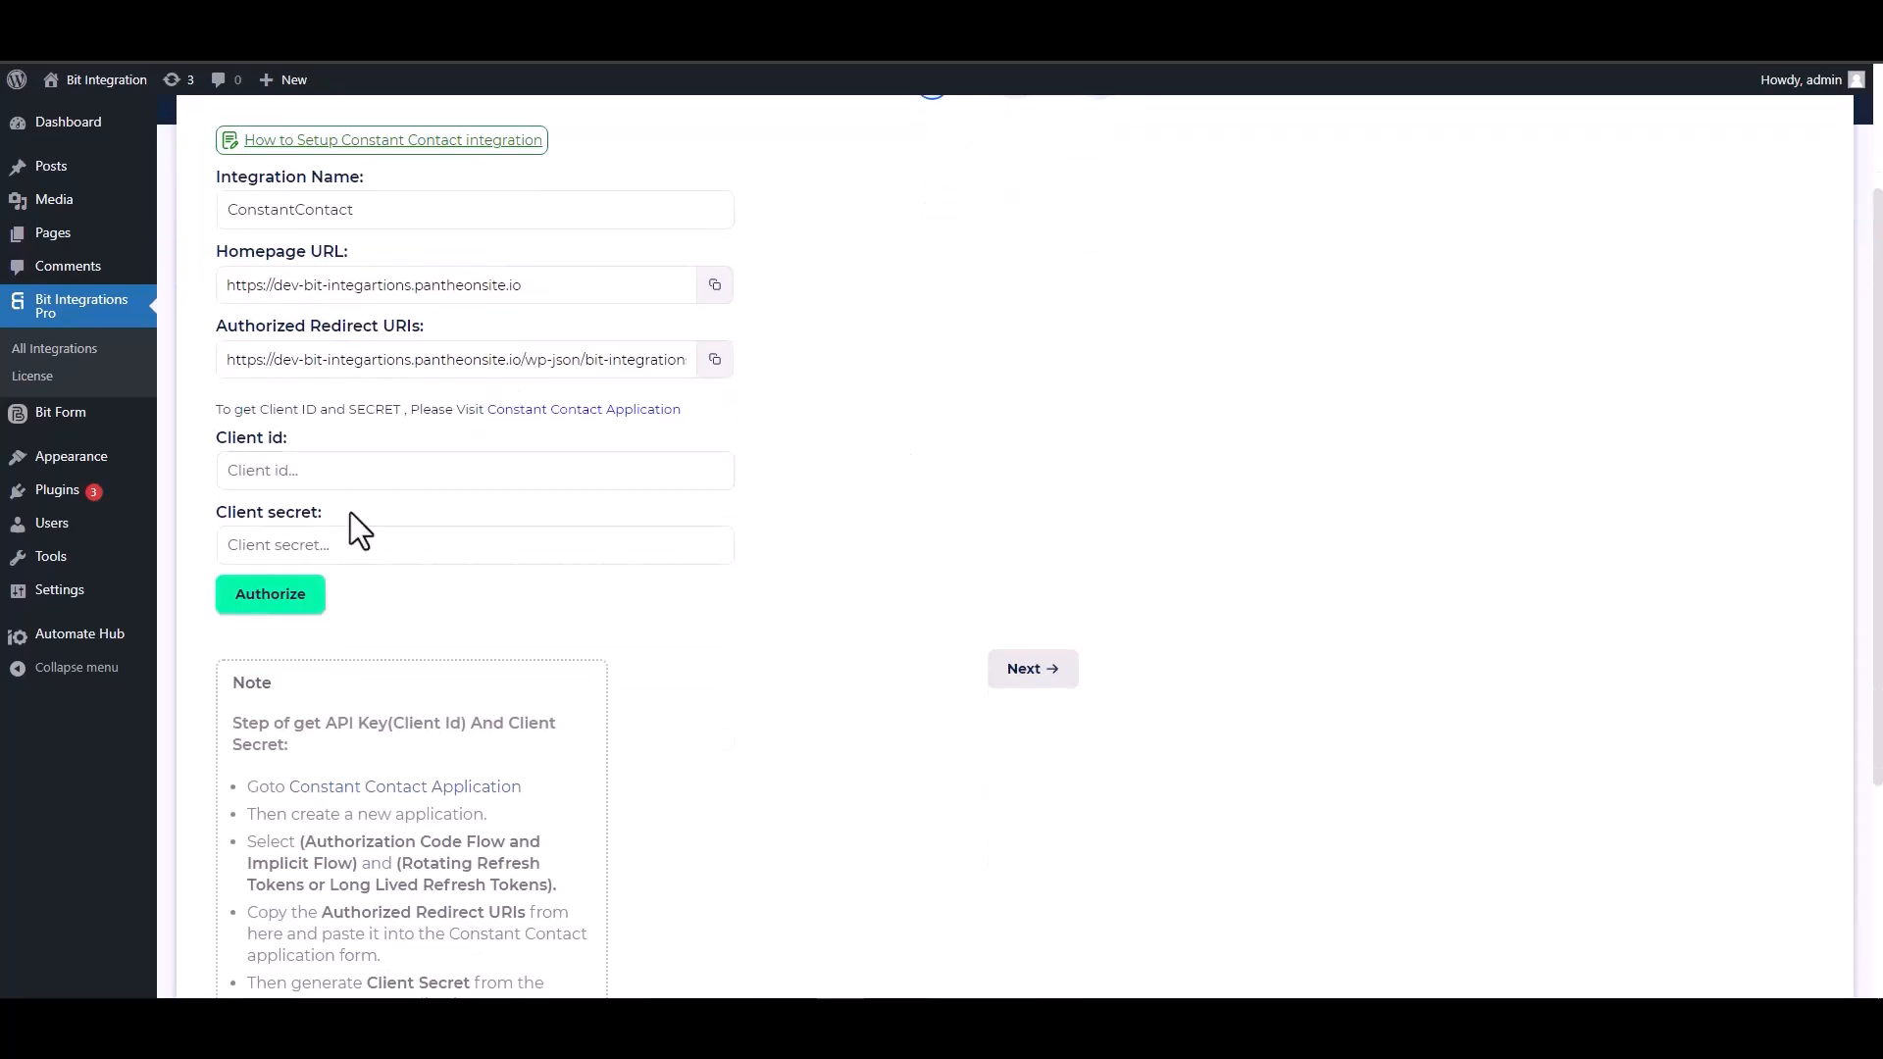
left_click(573, 412)
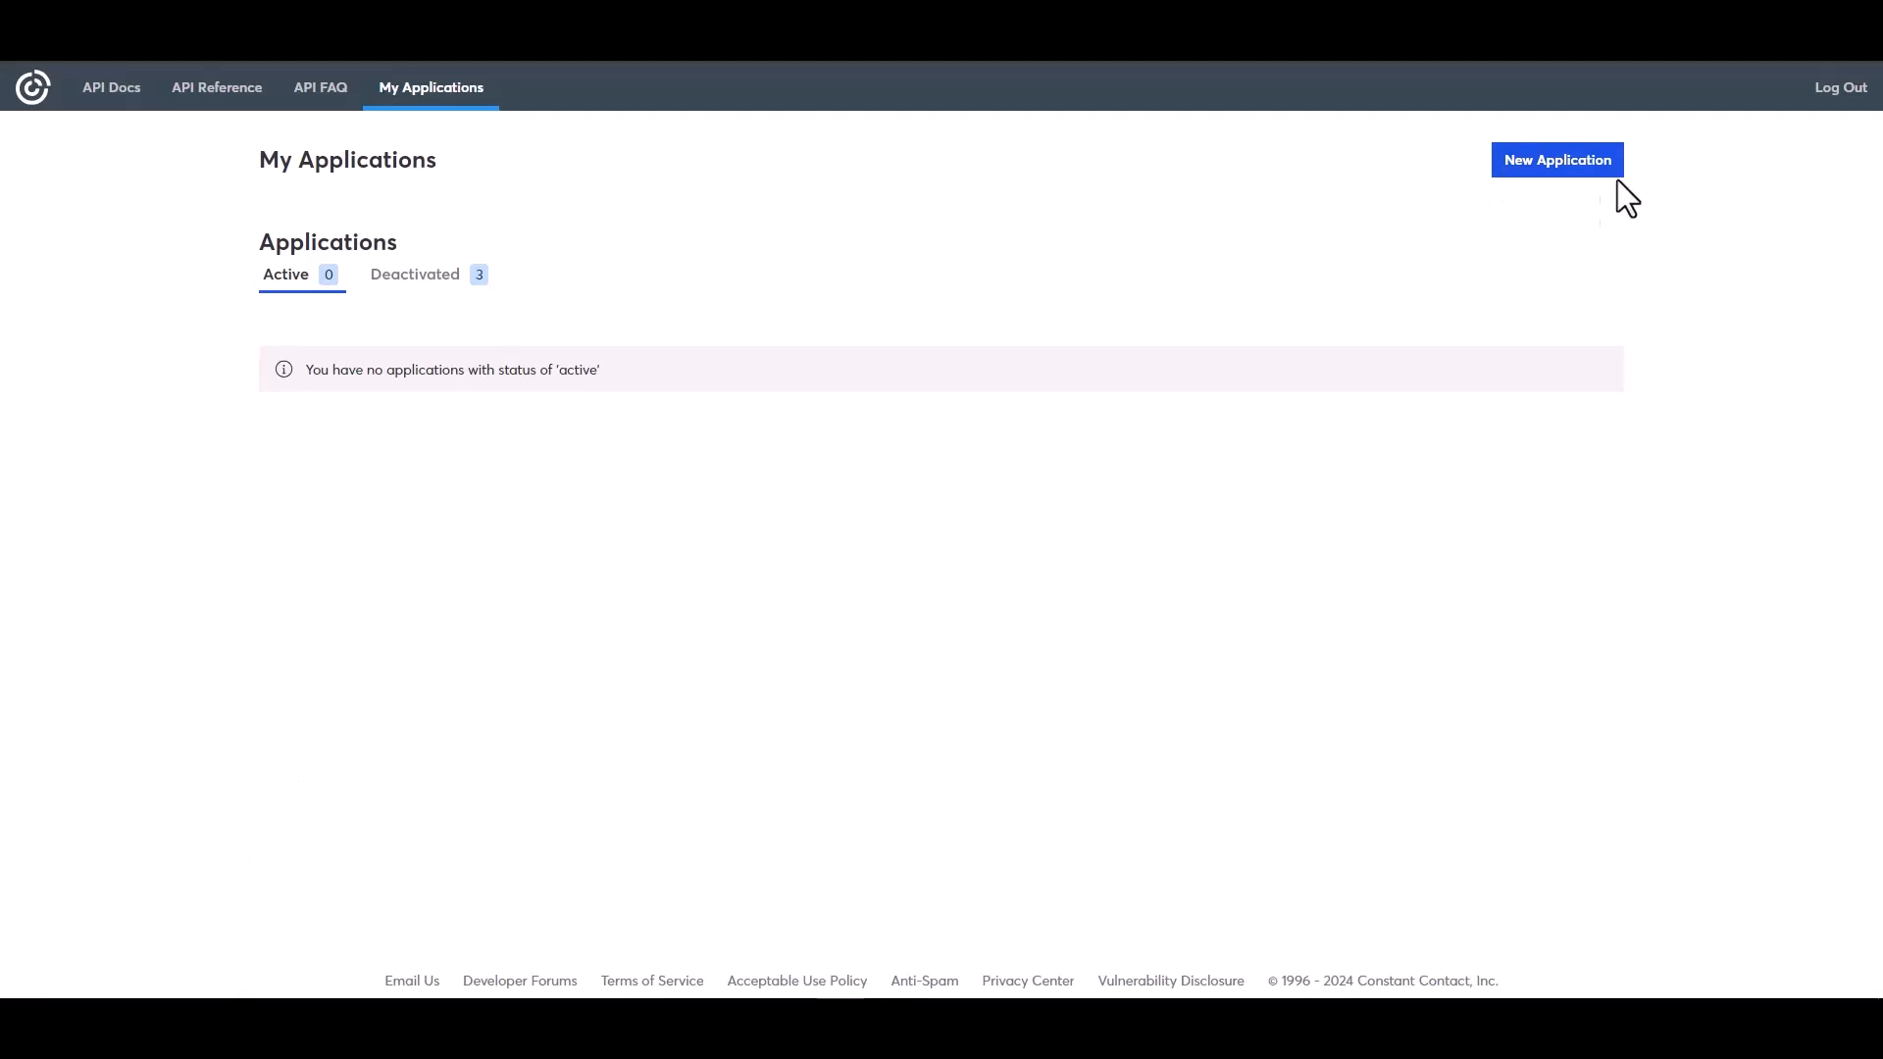
Create a new application named "Bit Integrations" using Long Lived Refresh Tokens
left_click(1533, 177)
left_click(745, 366)
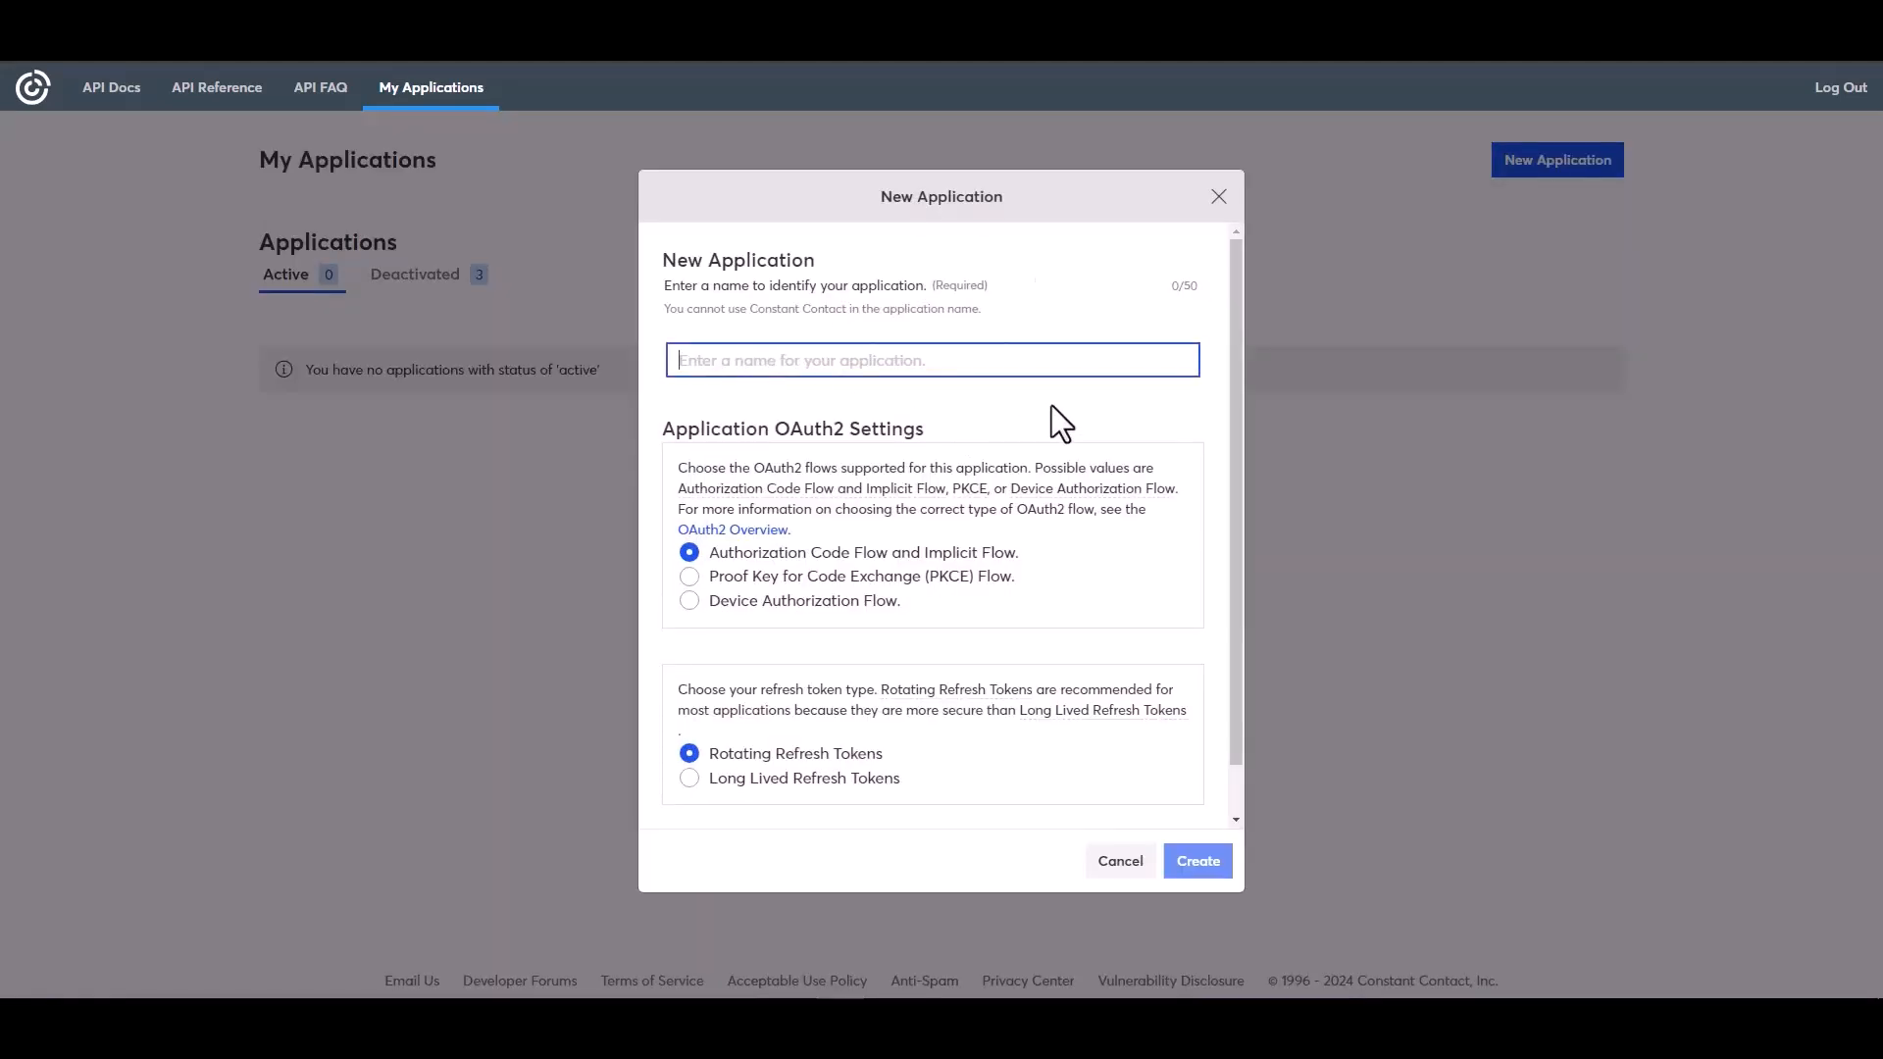
type("Bit I")
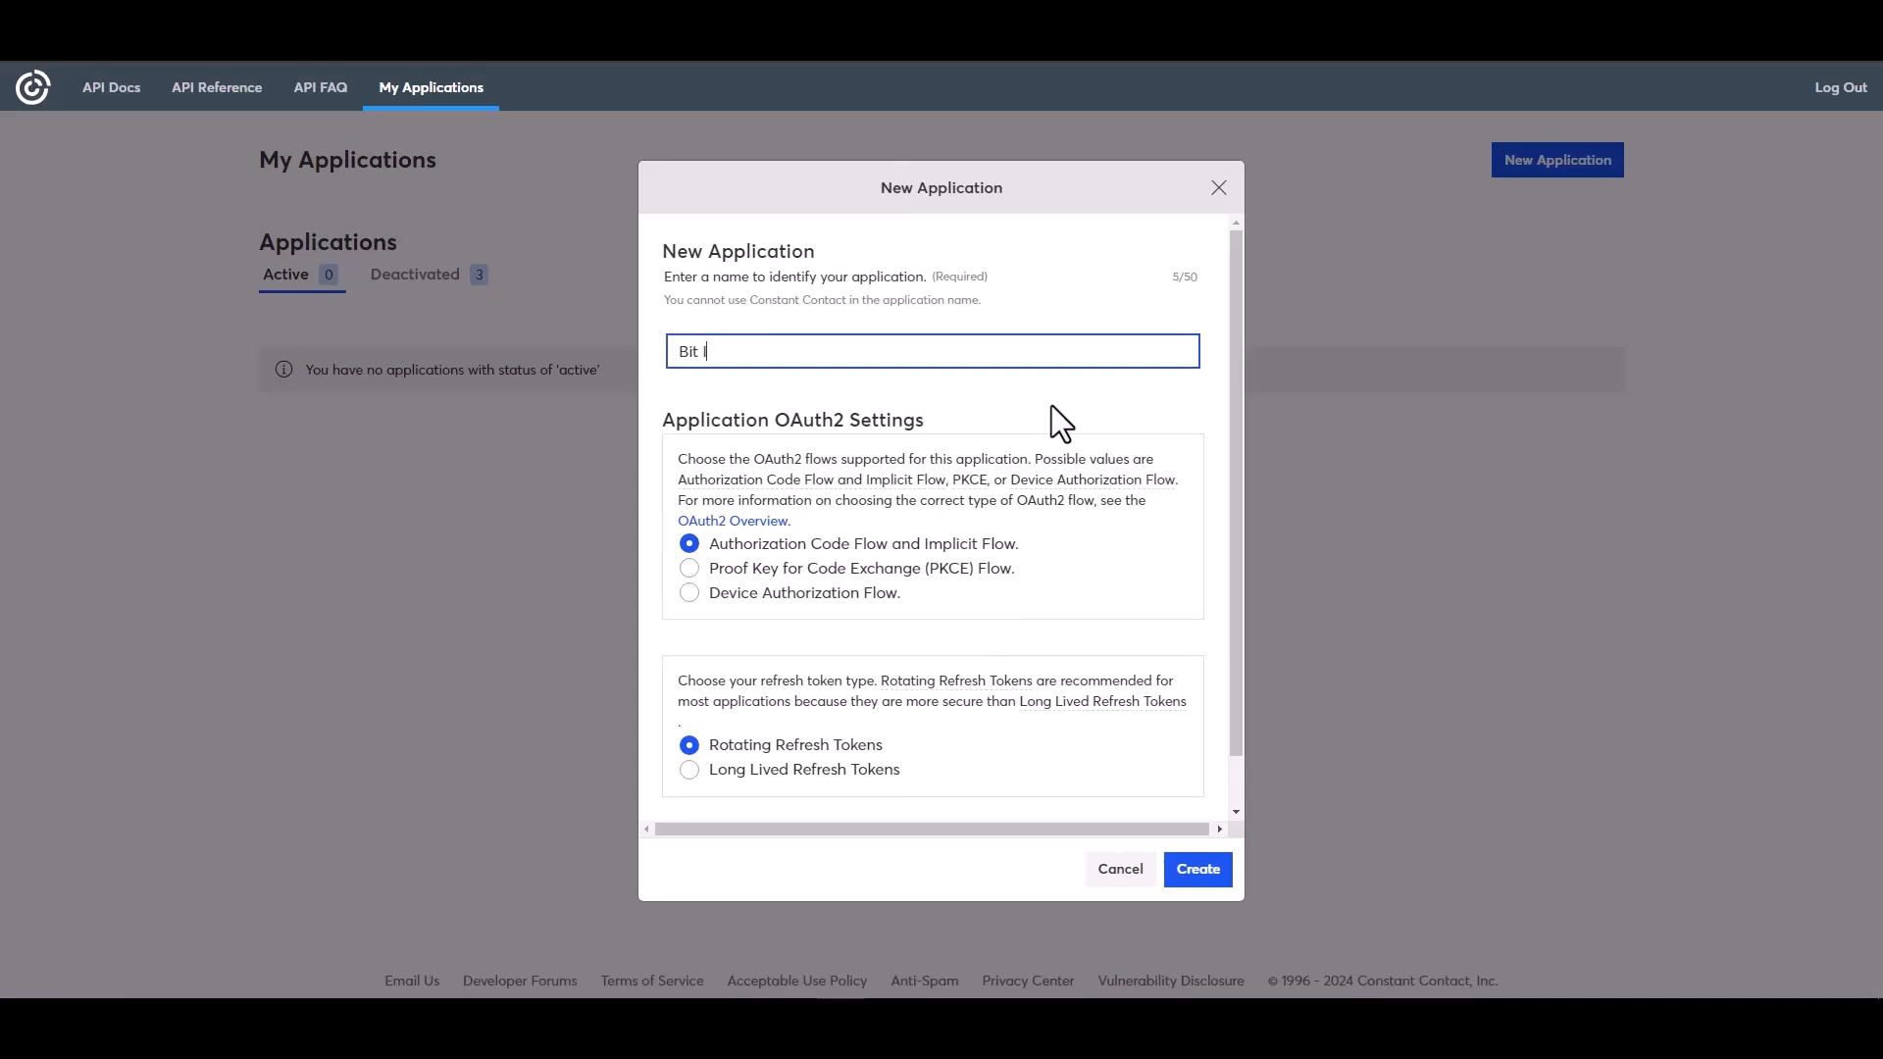
type("ntegrations")
left_click(708, 773)
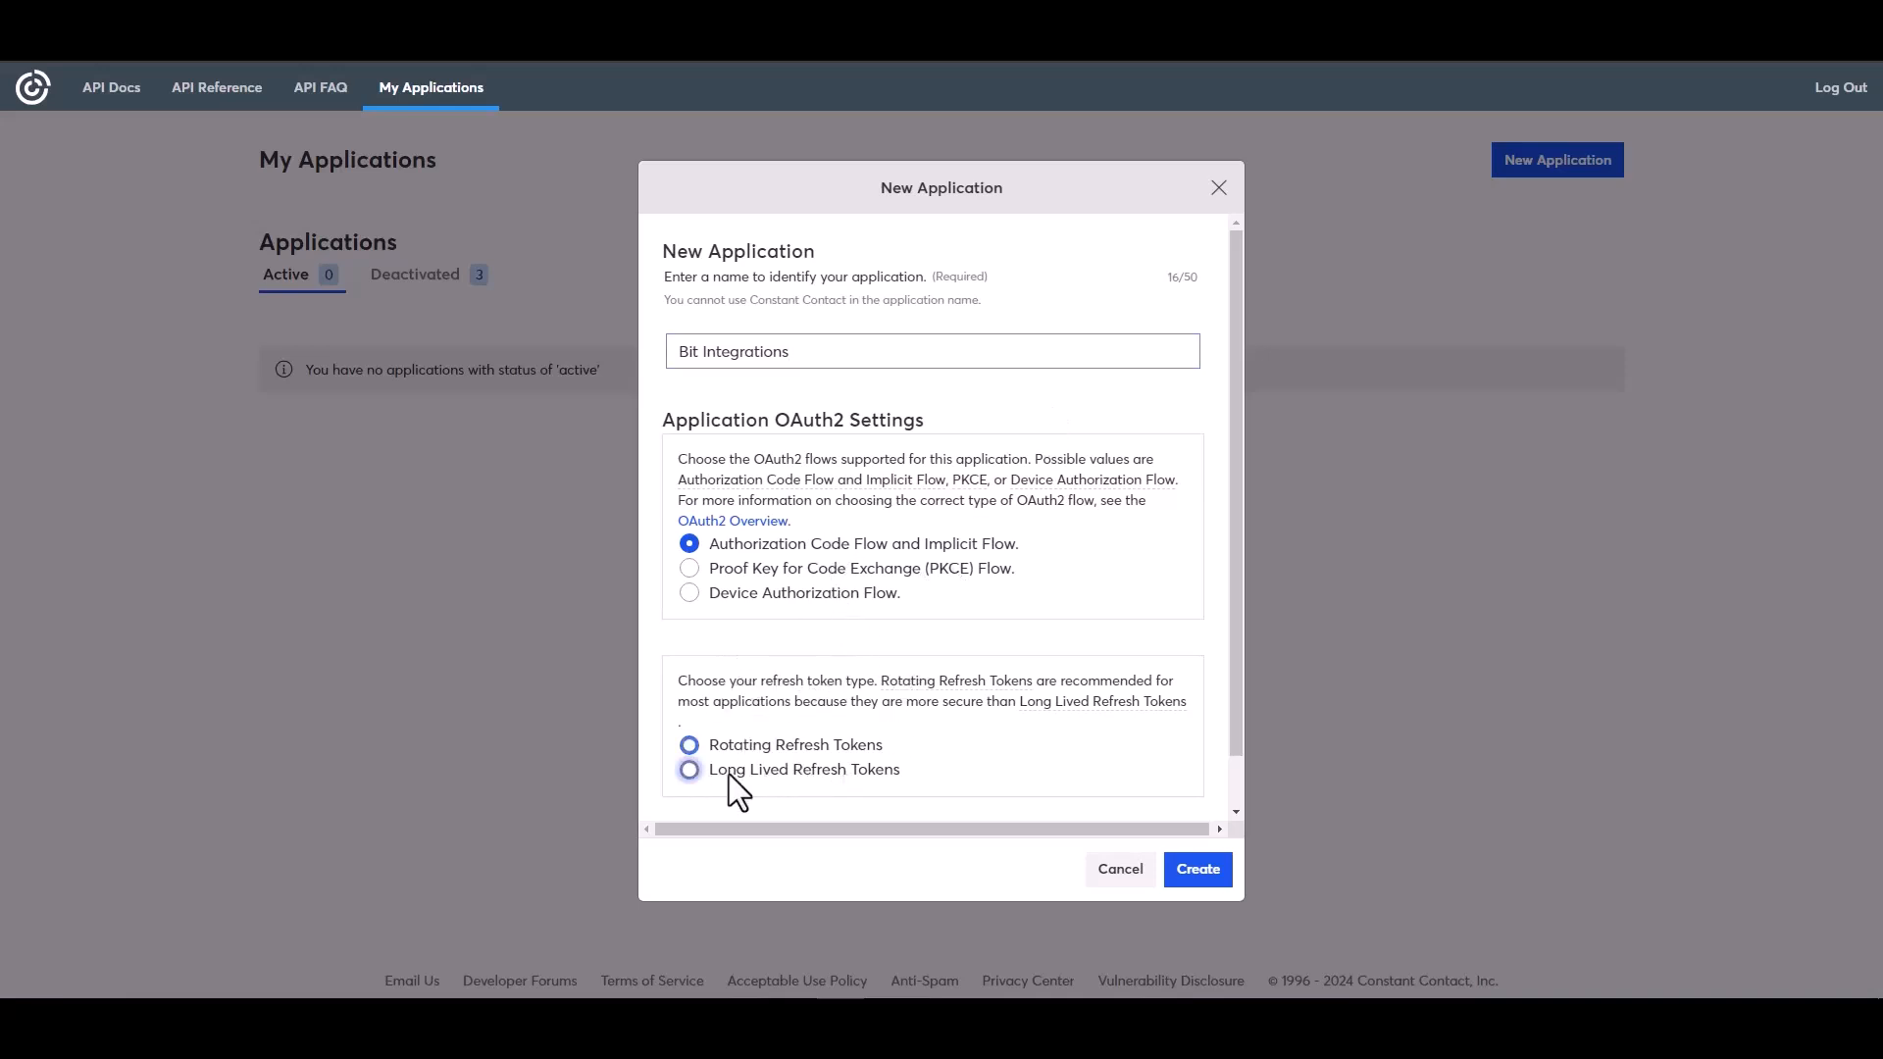
left_click(1197, 871)
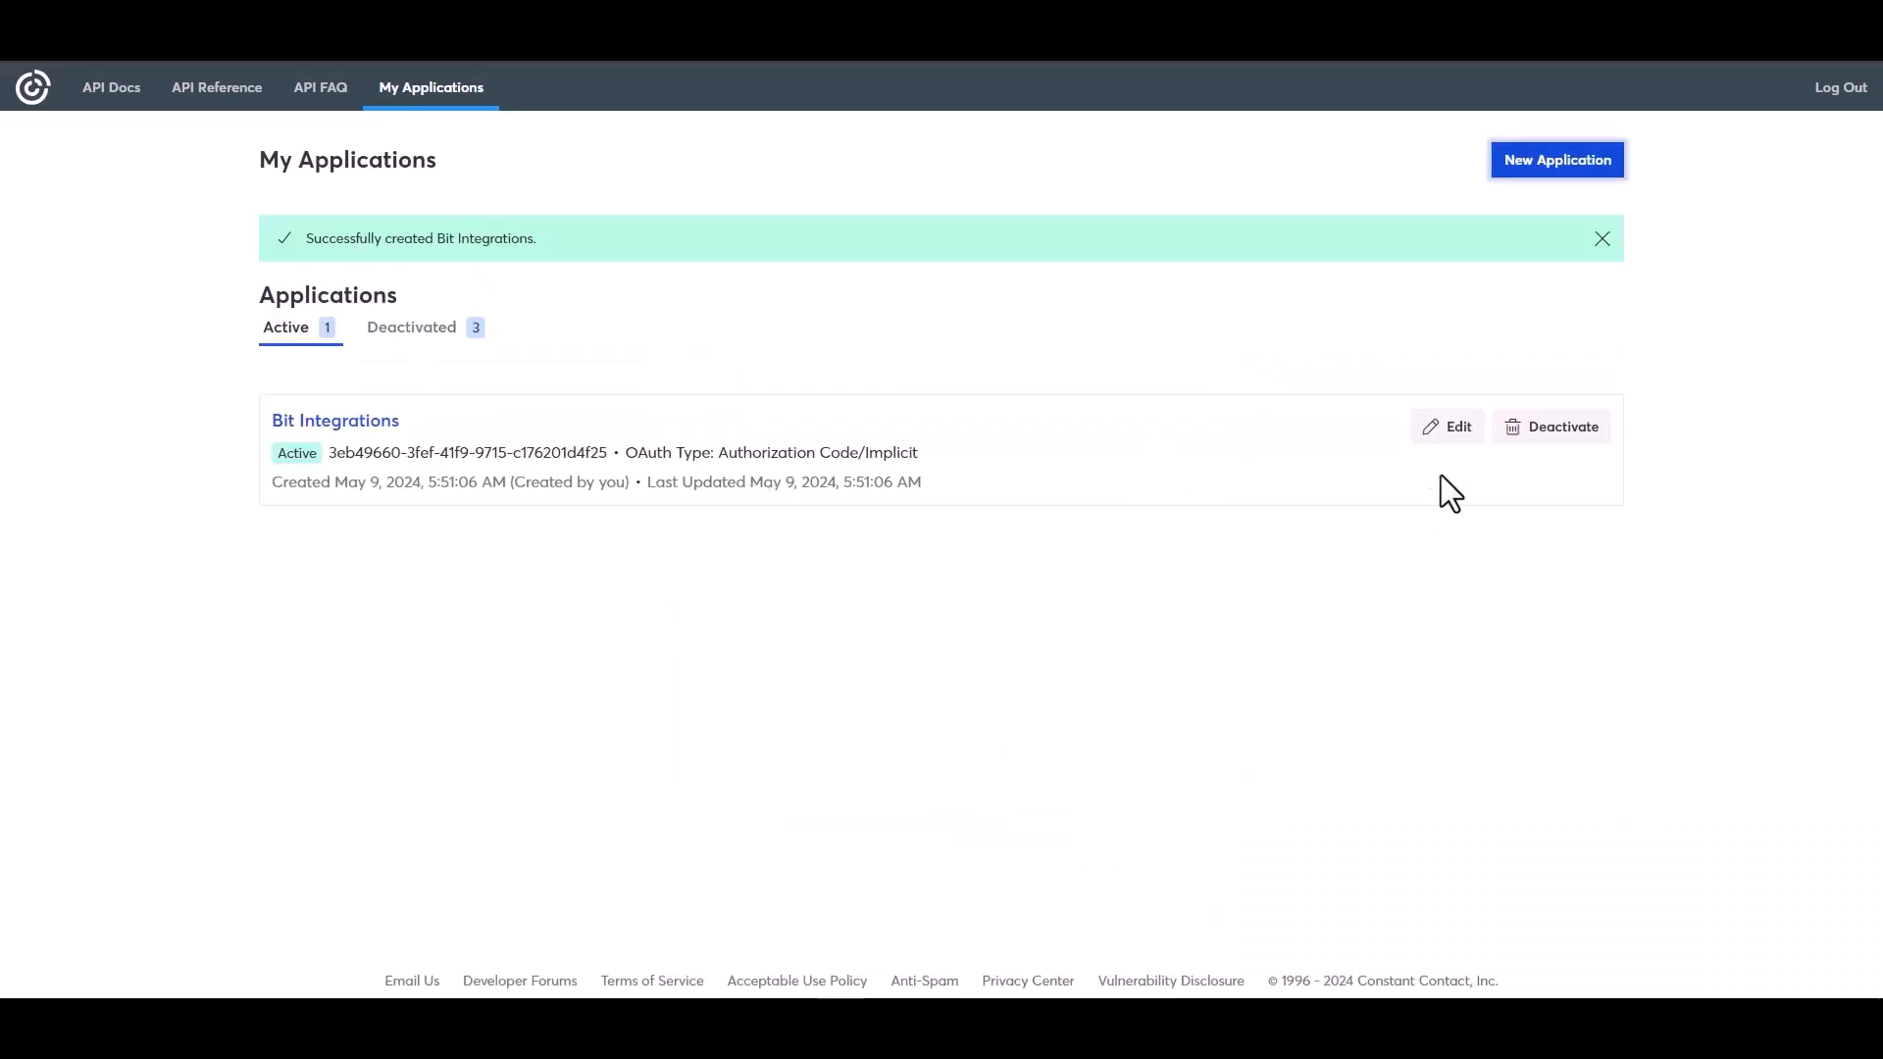
Replace the application's redirect URI with the copied Bit Integrations authorized redirect URI
left_click(1454, 429)
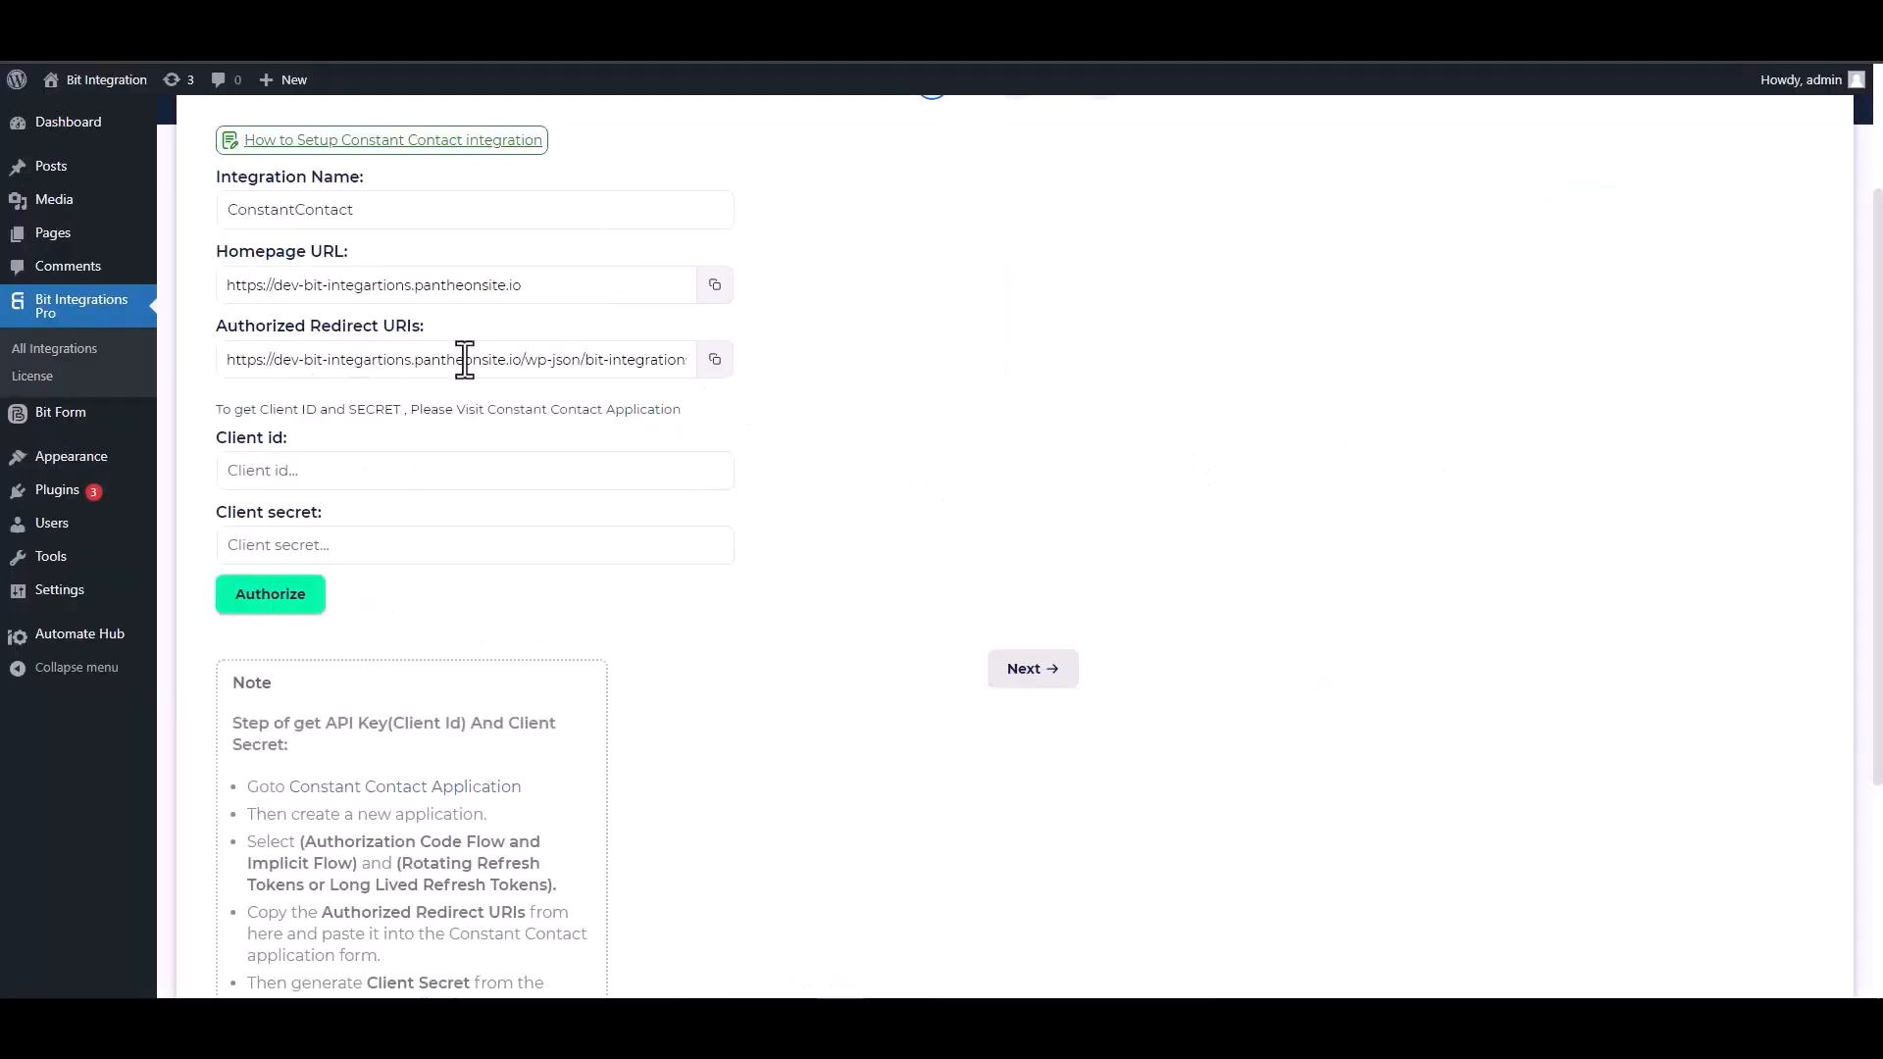
left_click(727, 371)
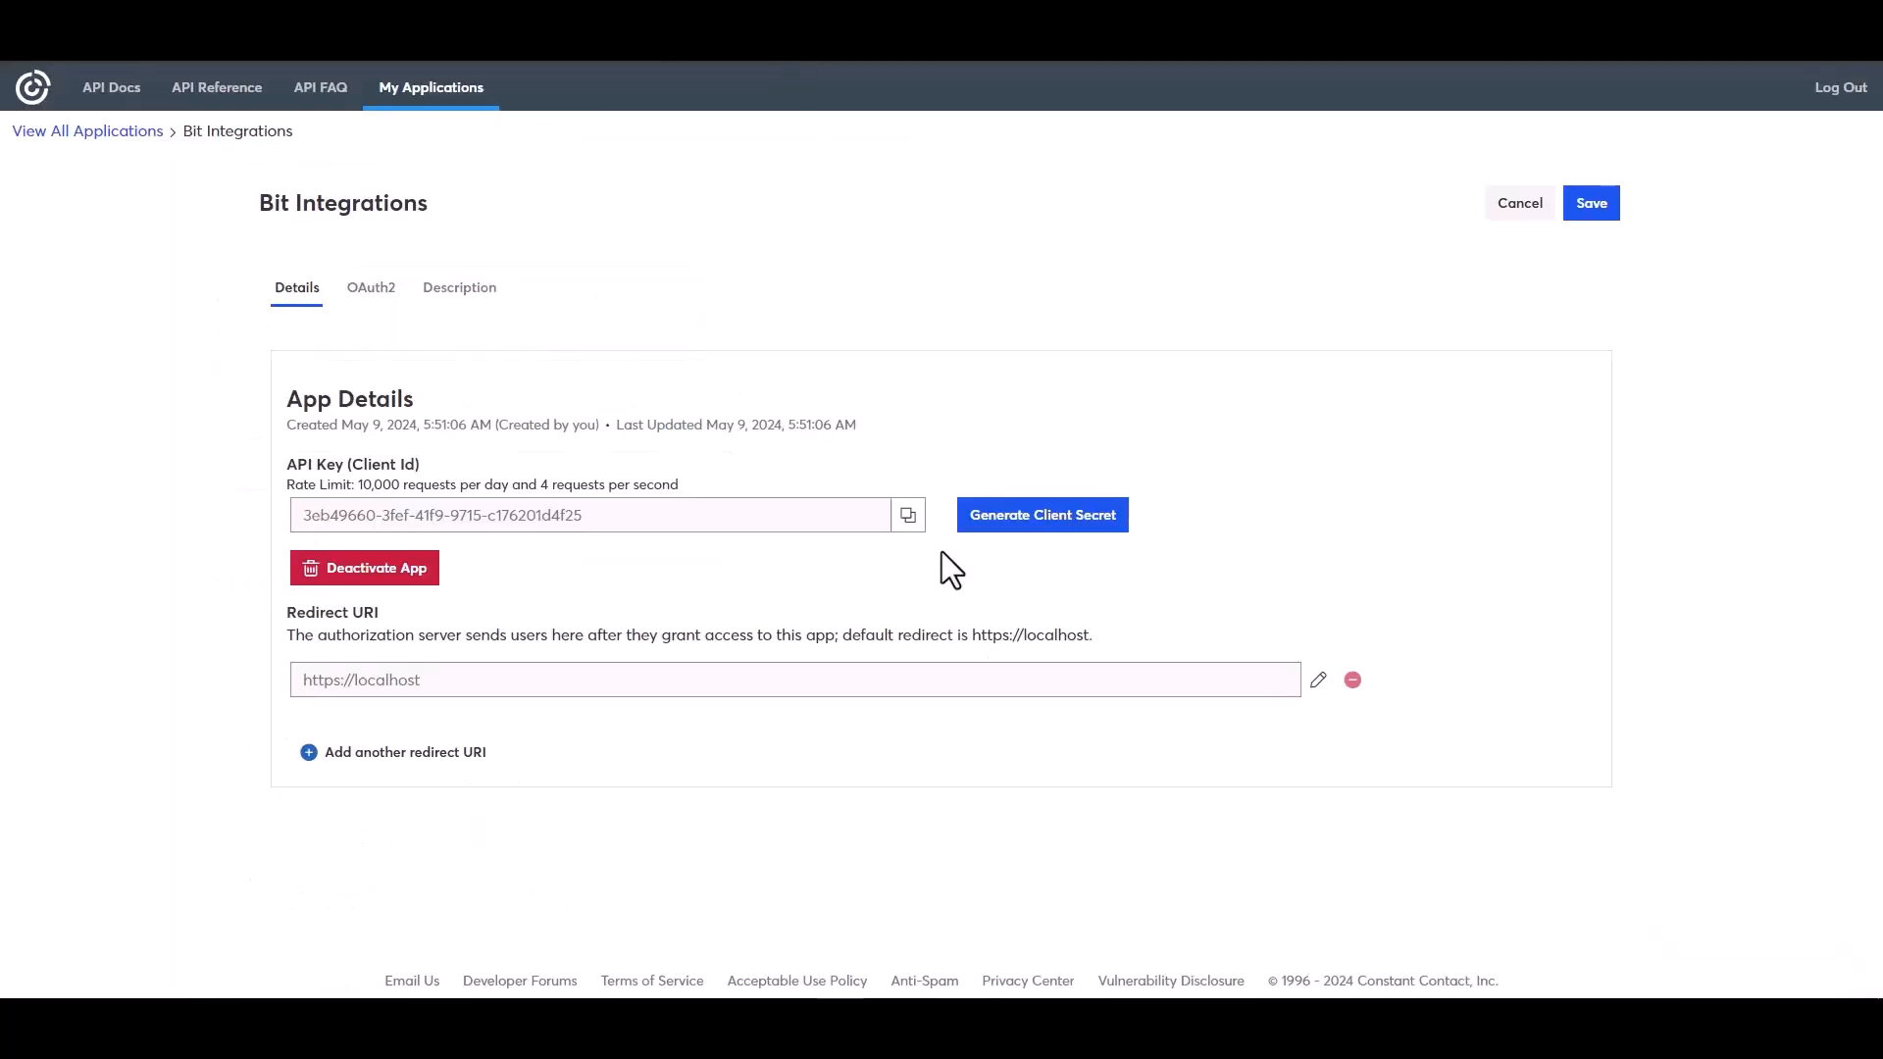
left_click(1318, 681)
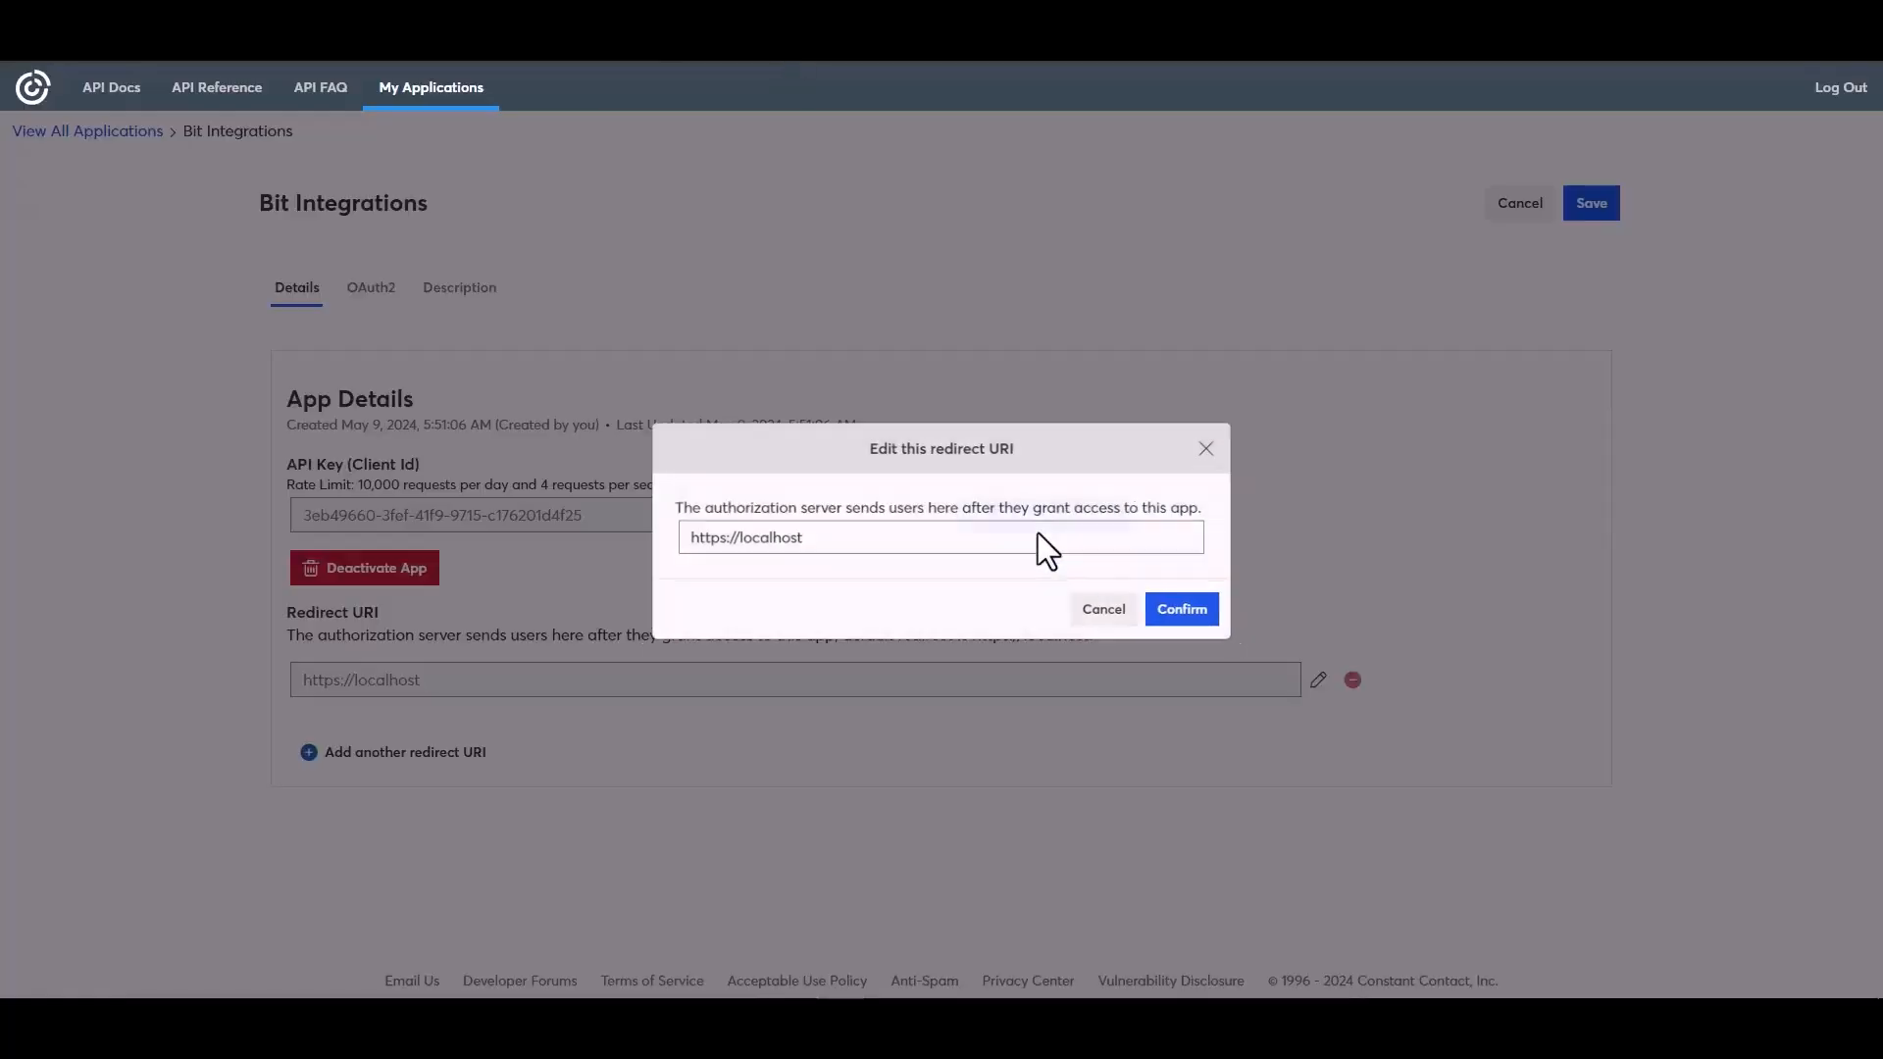
double_click(798, 537)
triple_click(798, 538)
key("ctrl+v")
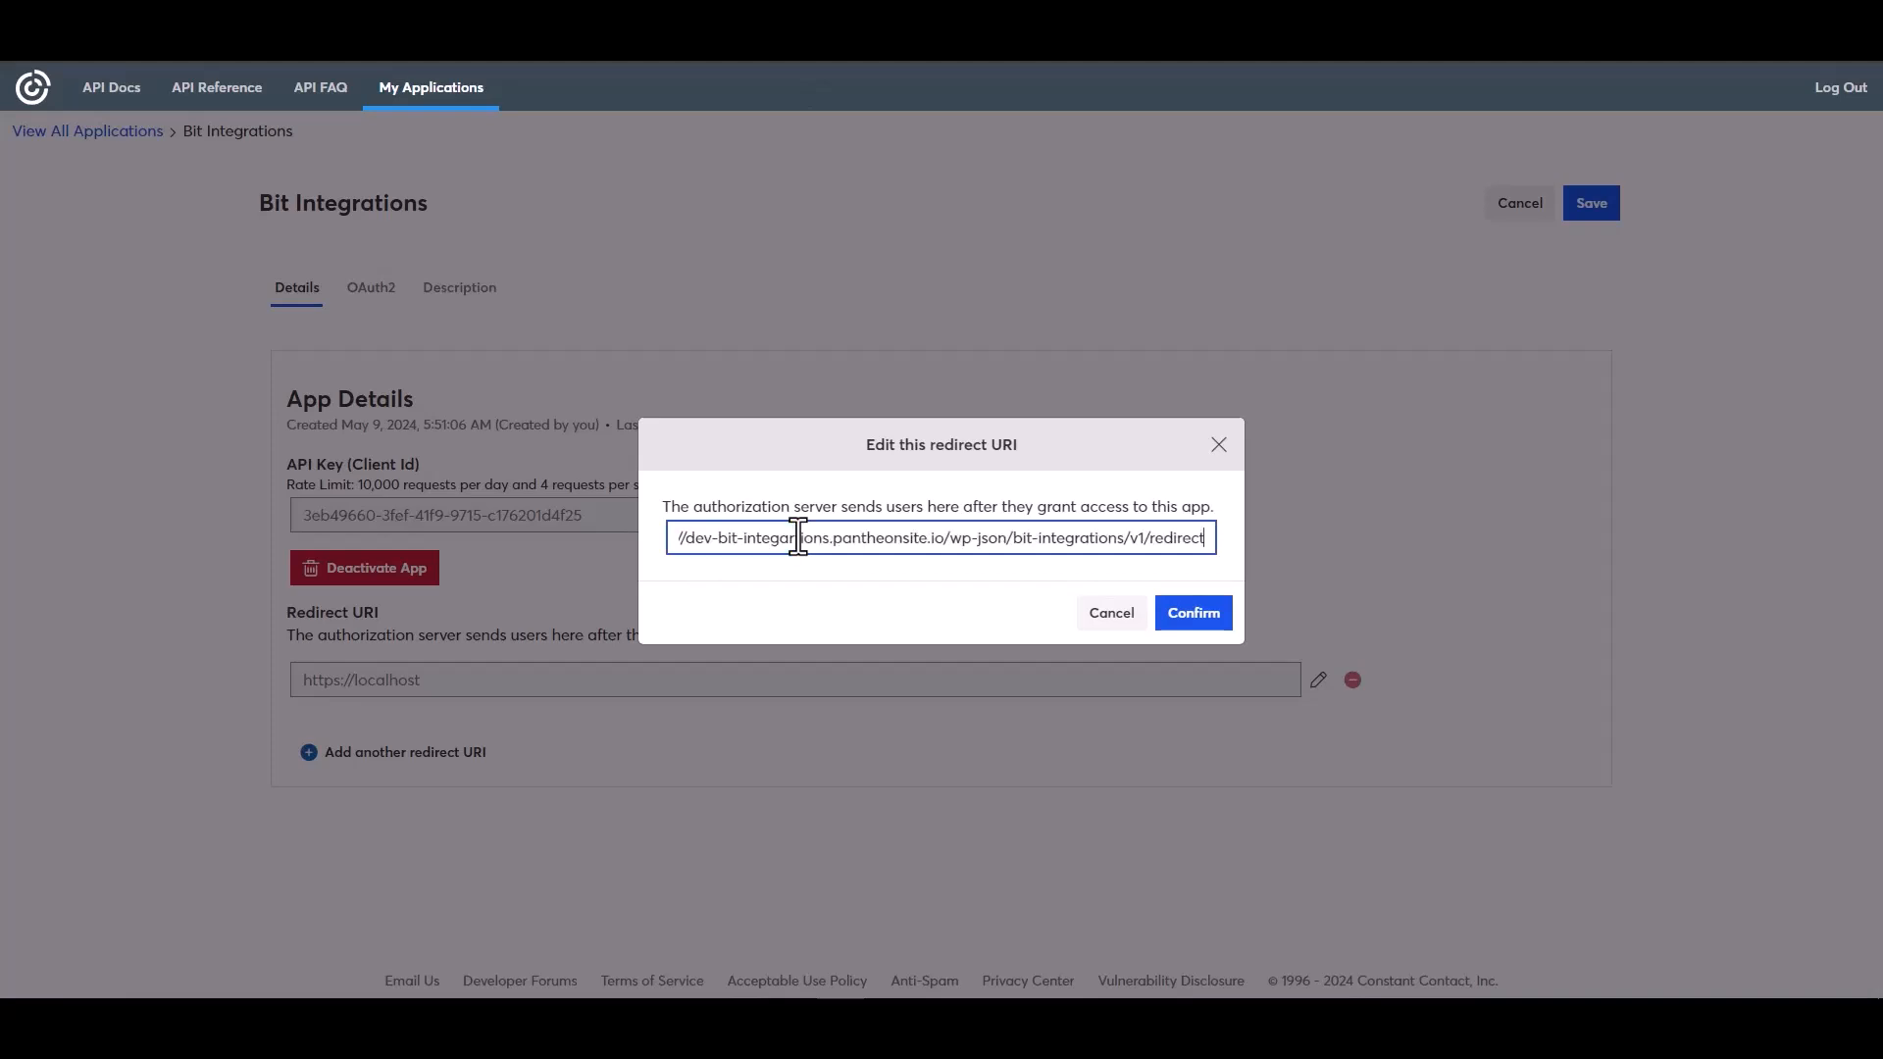
left_click(1190, 618)
Copy the application's API key and paste it into the Client id field
left_click(908, 596)
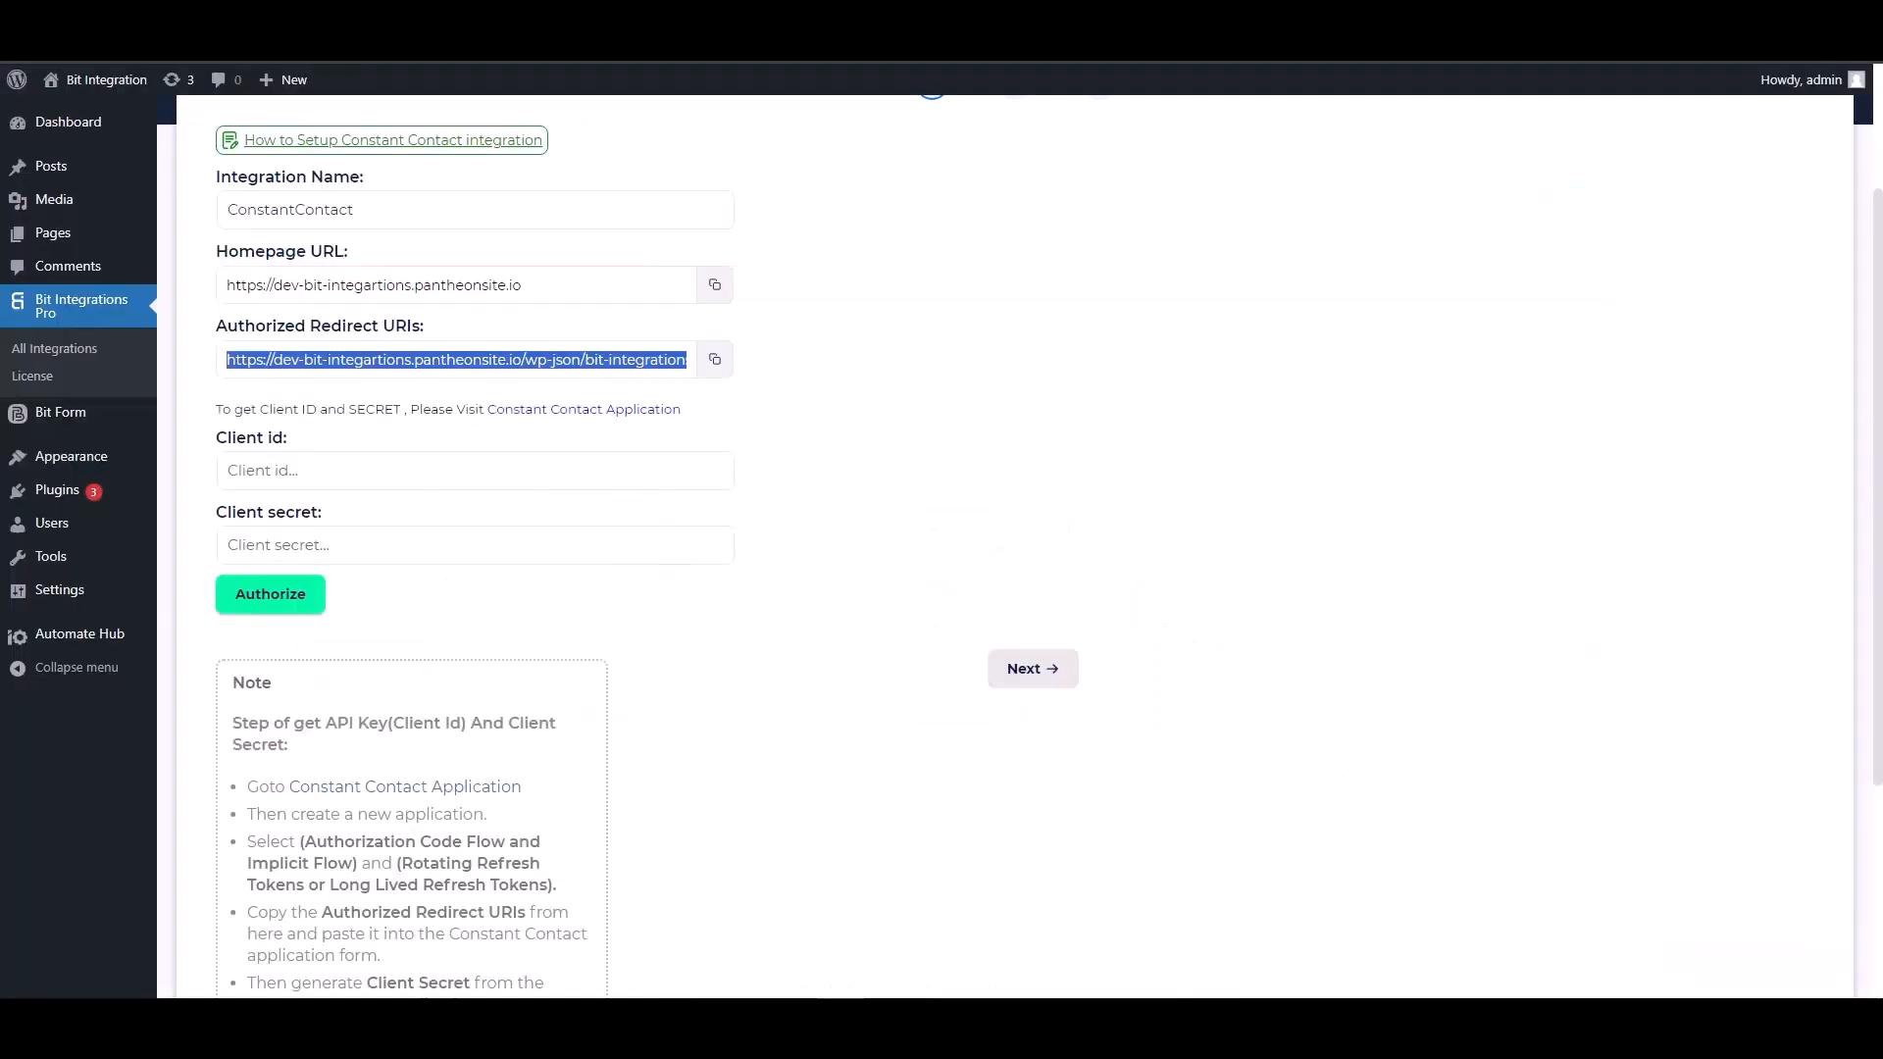
left_click(338, 470)
key("ctrl+v")
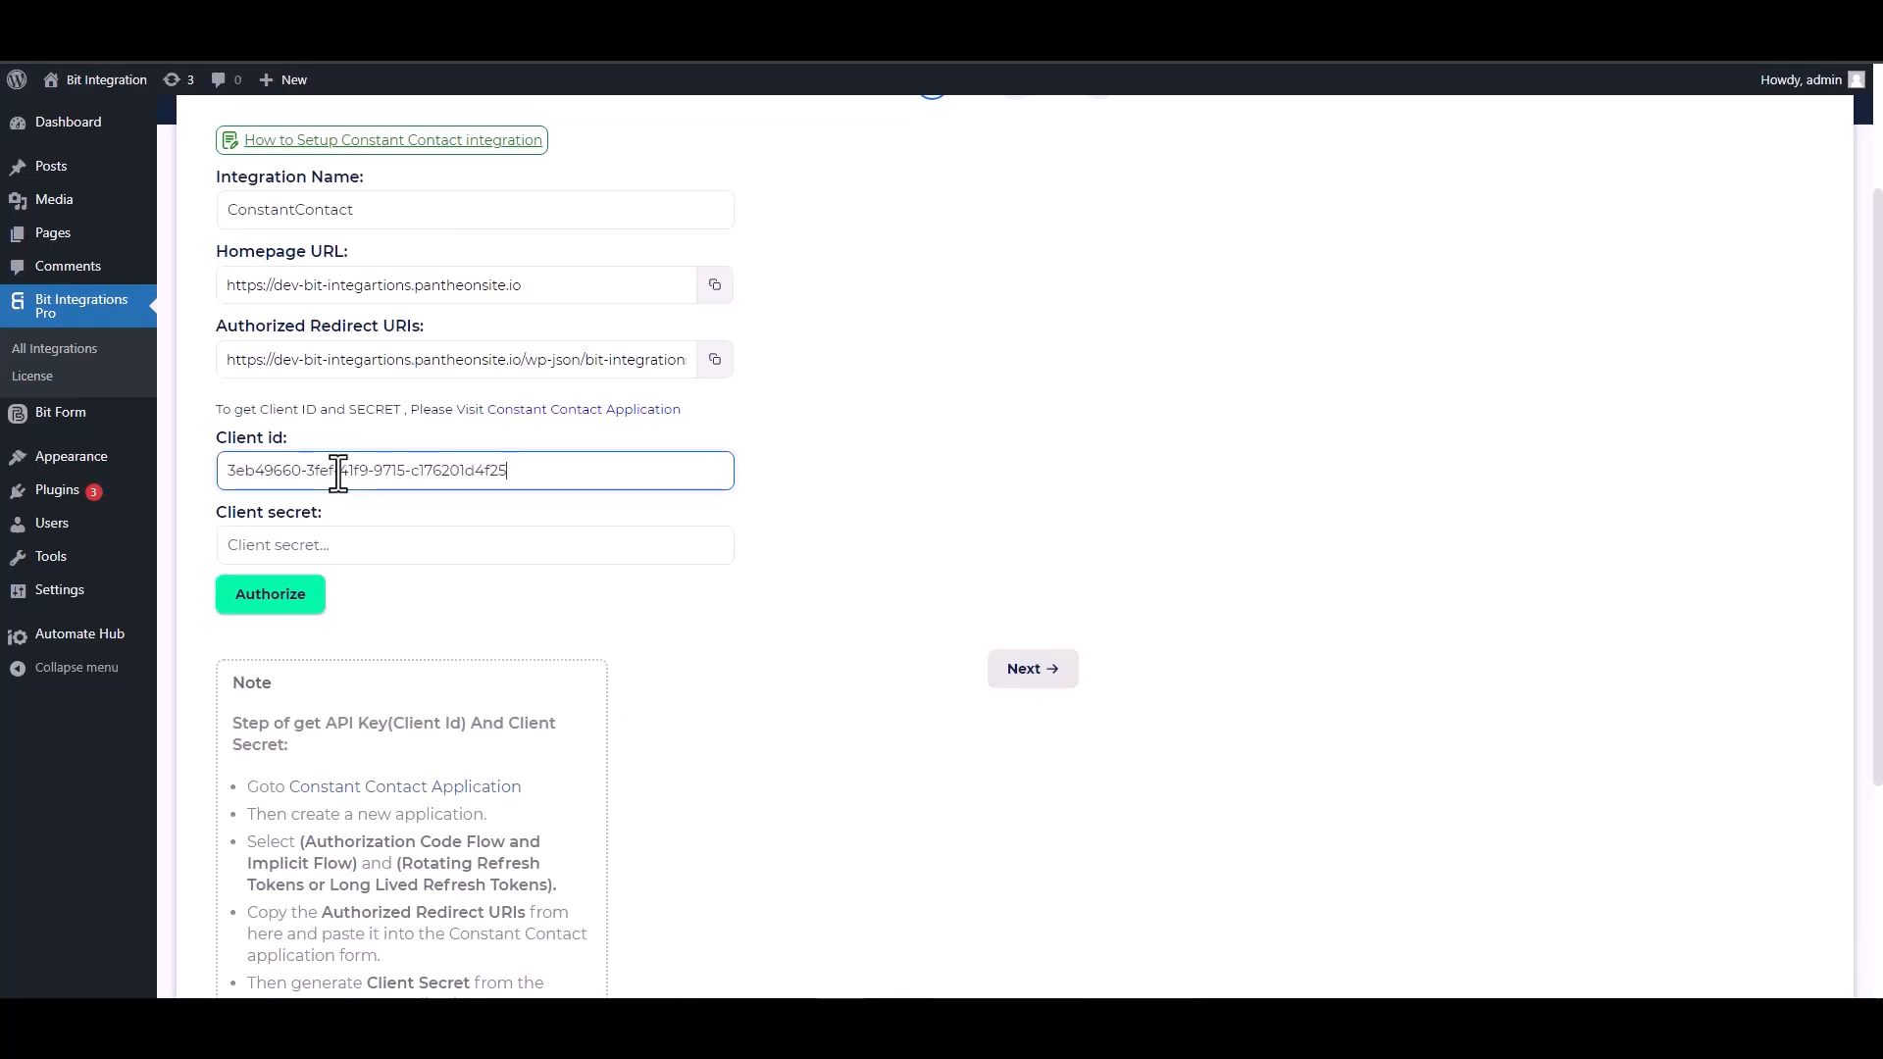
Generate a new client secret for the Bit Integrations application, copy it, and save the application
left_click(627, 40)
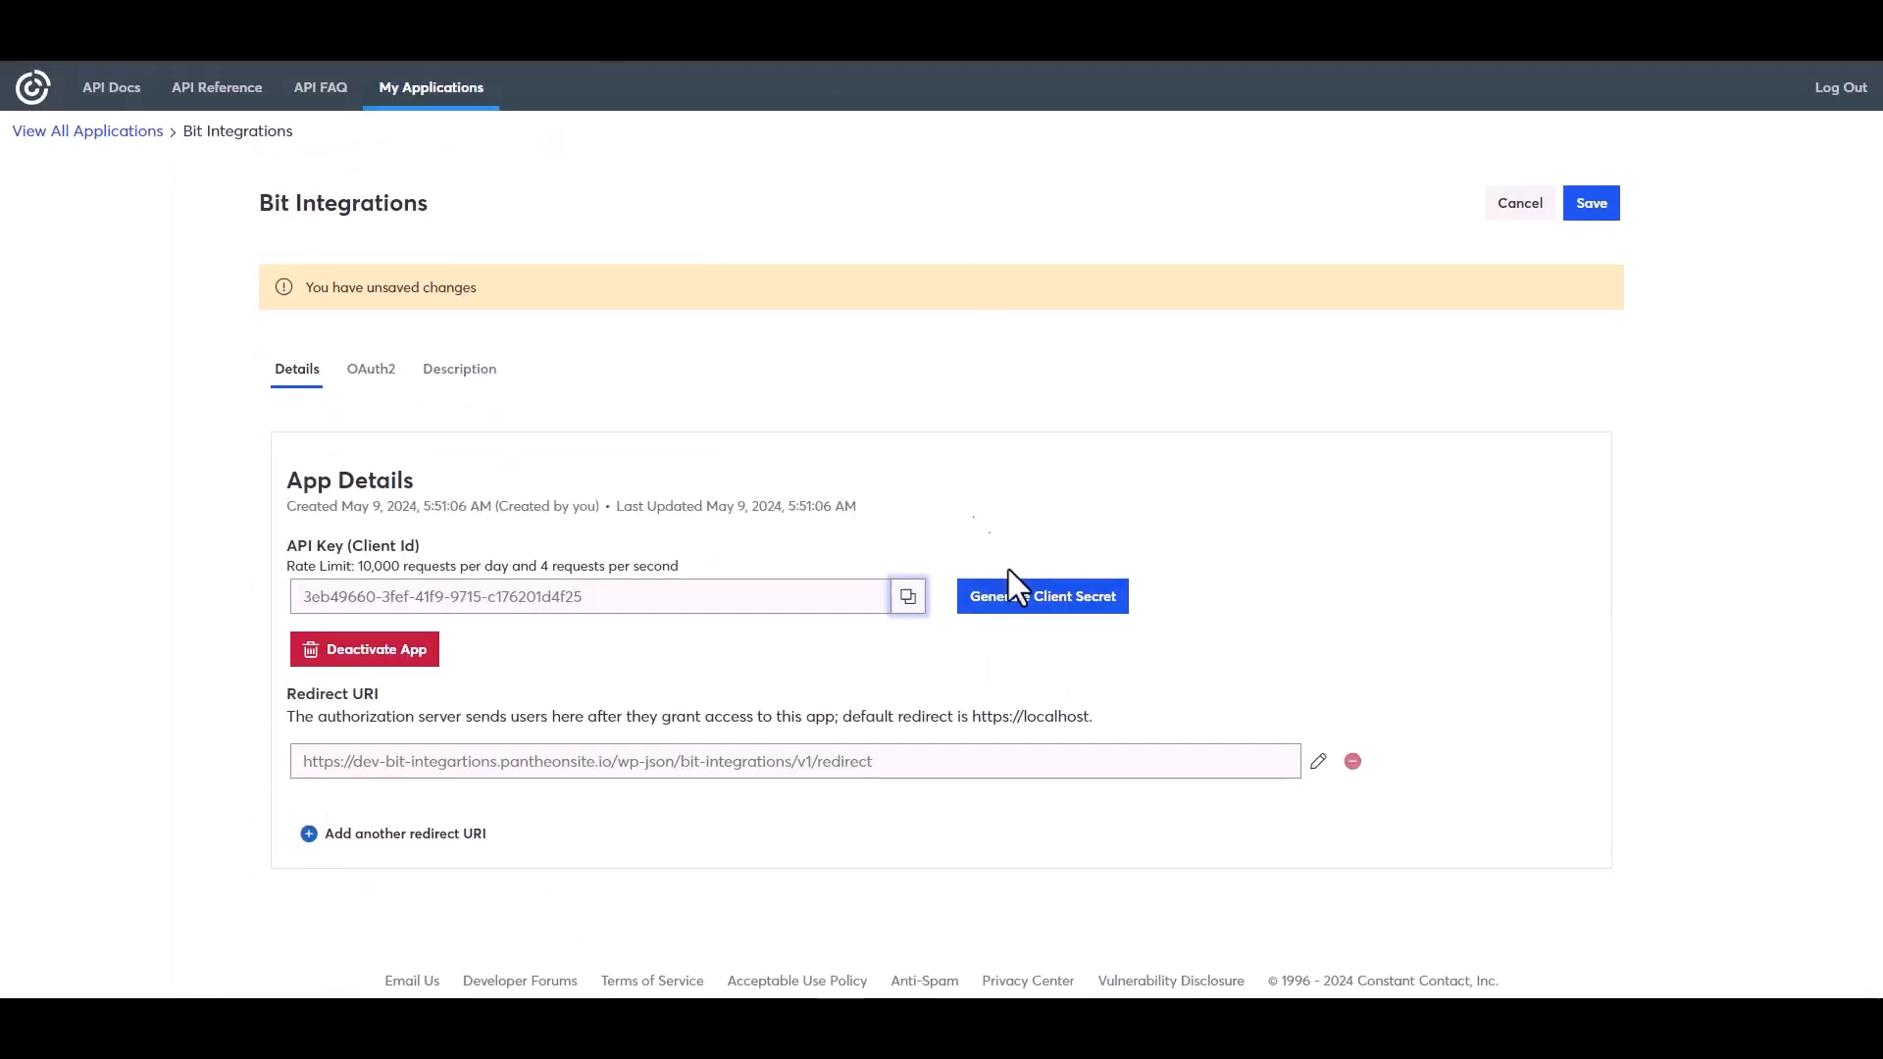
left_click(1010, 601)
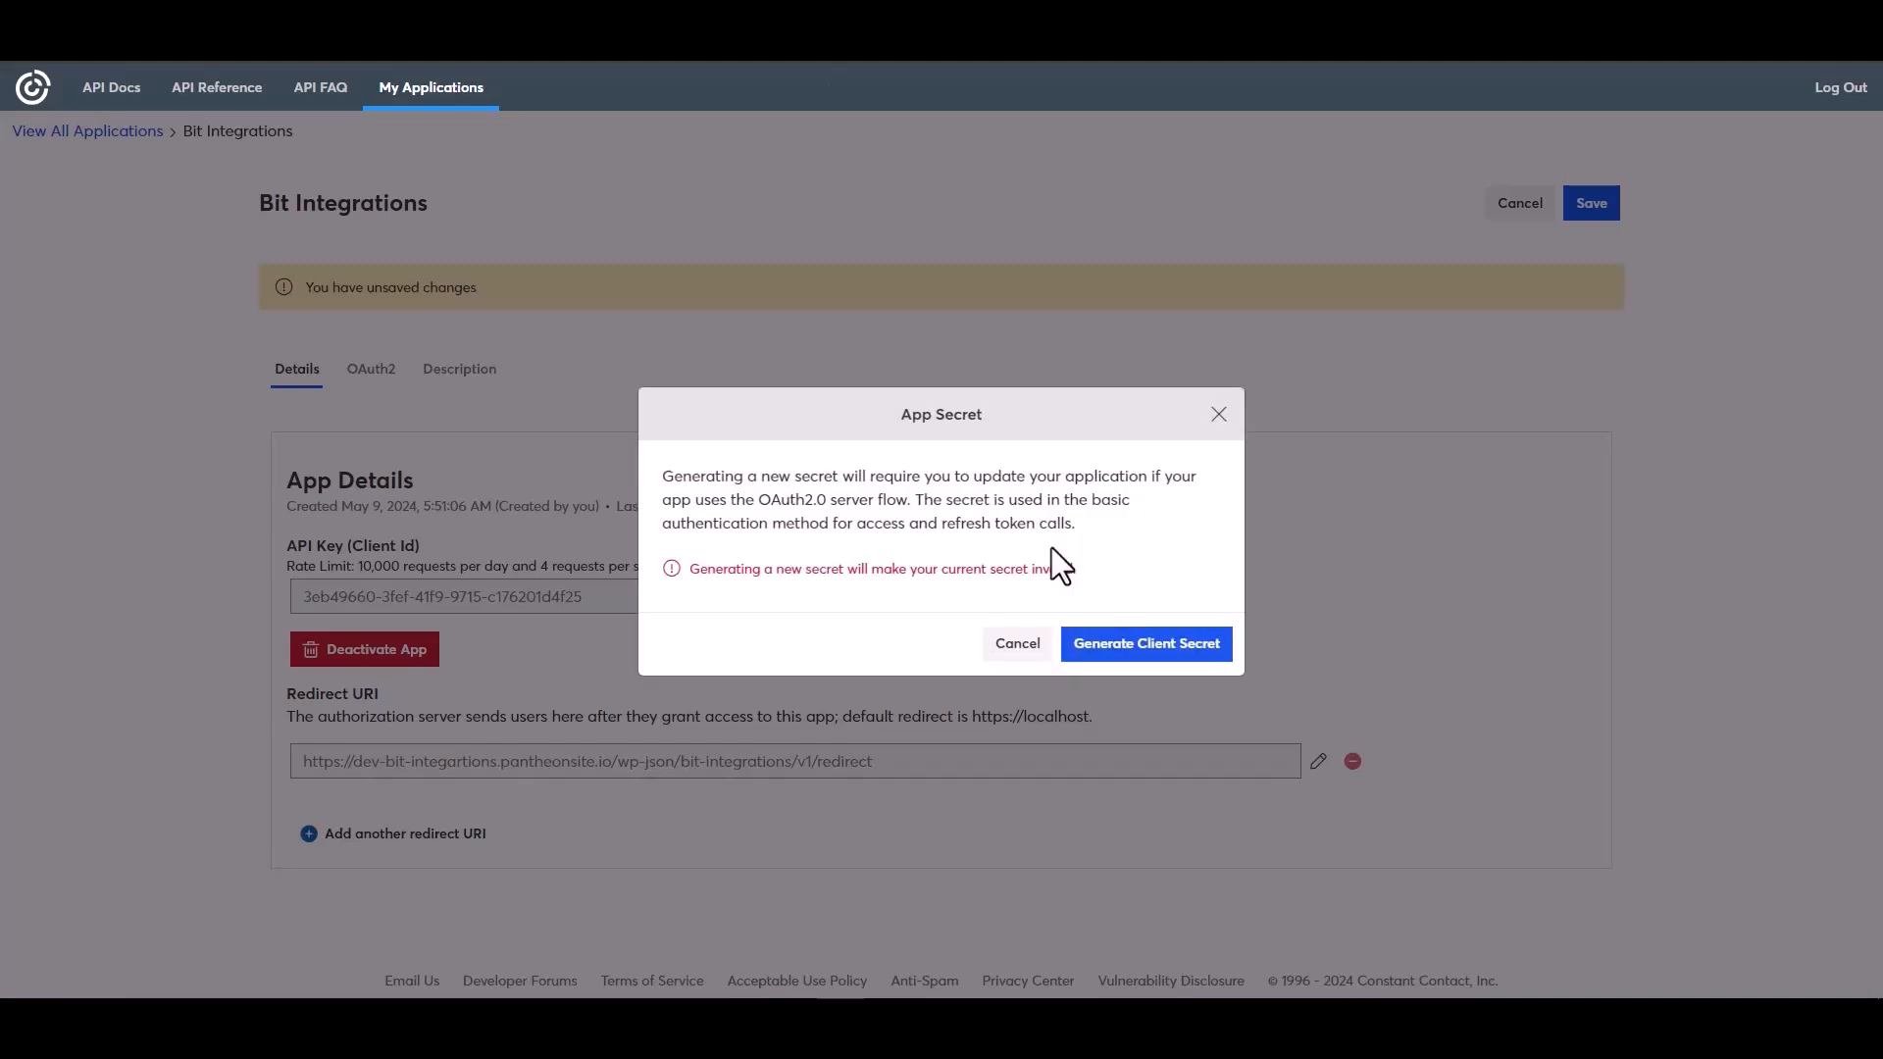
left_click(1117, 657)
left_click(1200, 527)
left_click(1202, 638)
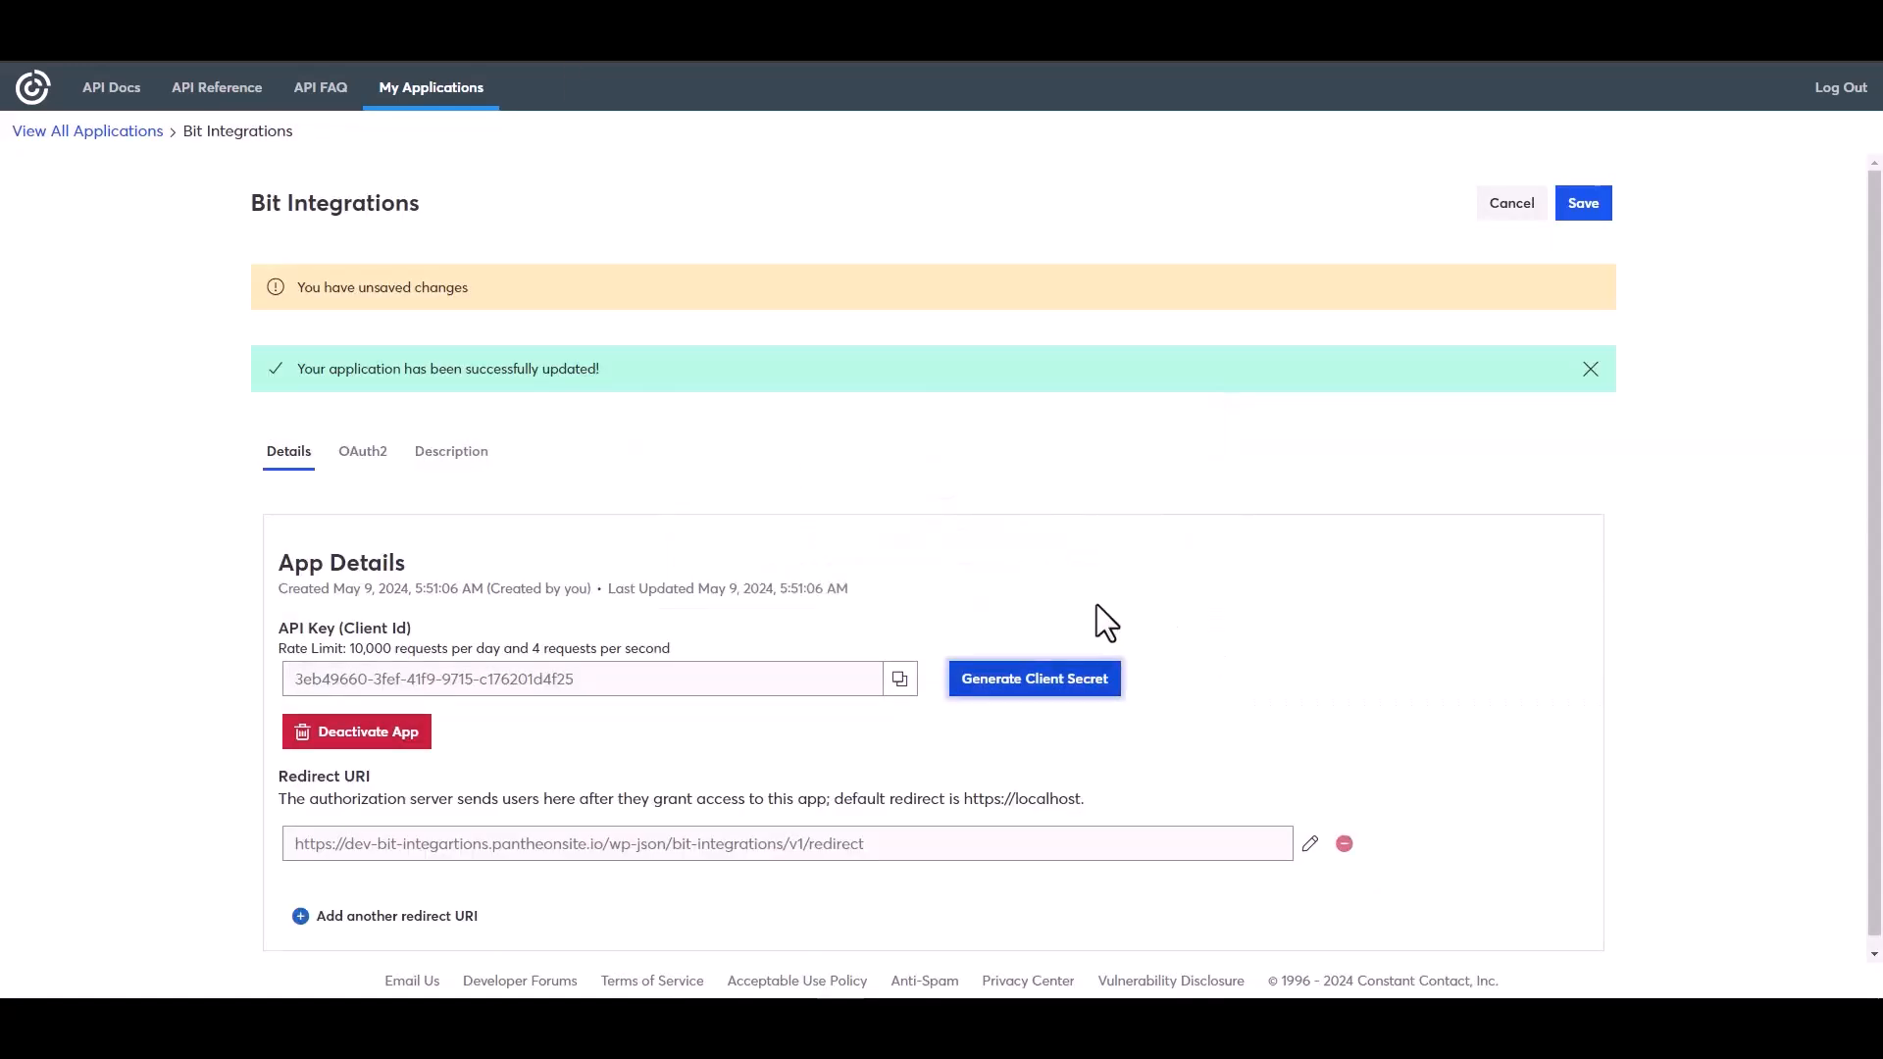
left_click(1582, 206)
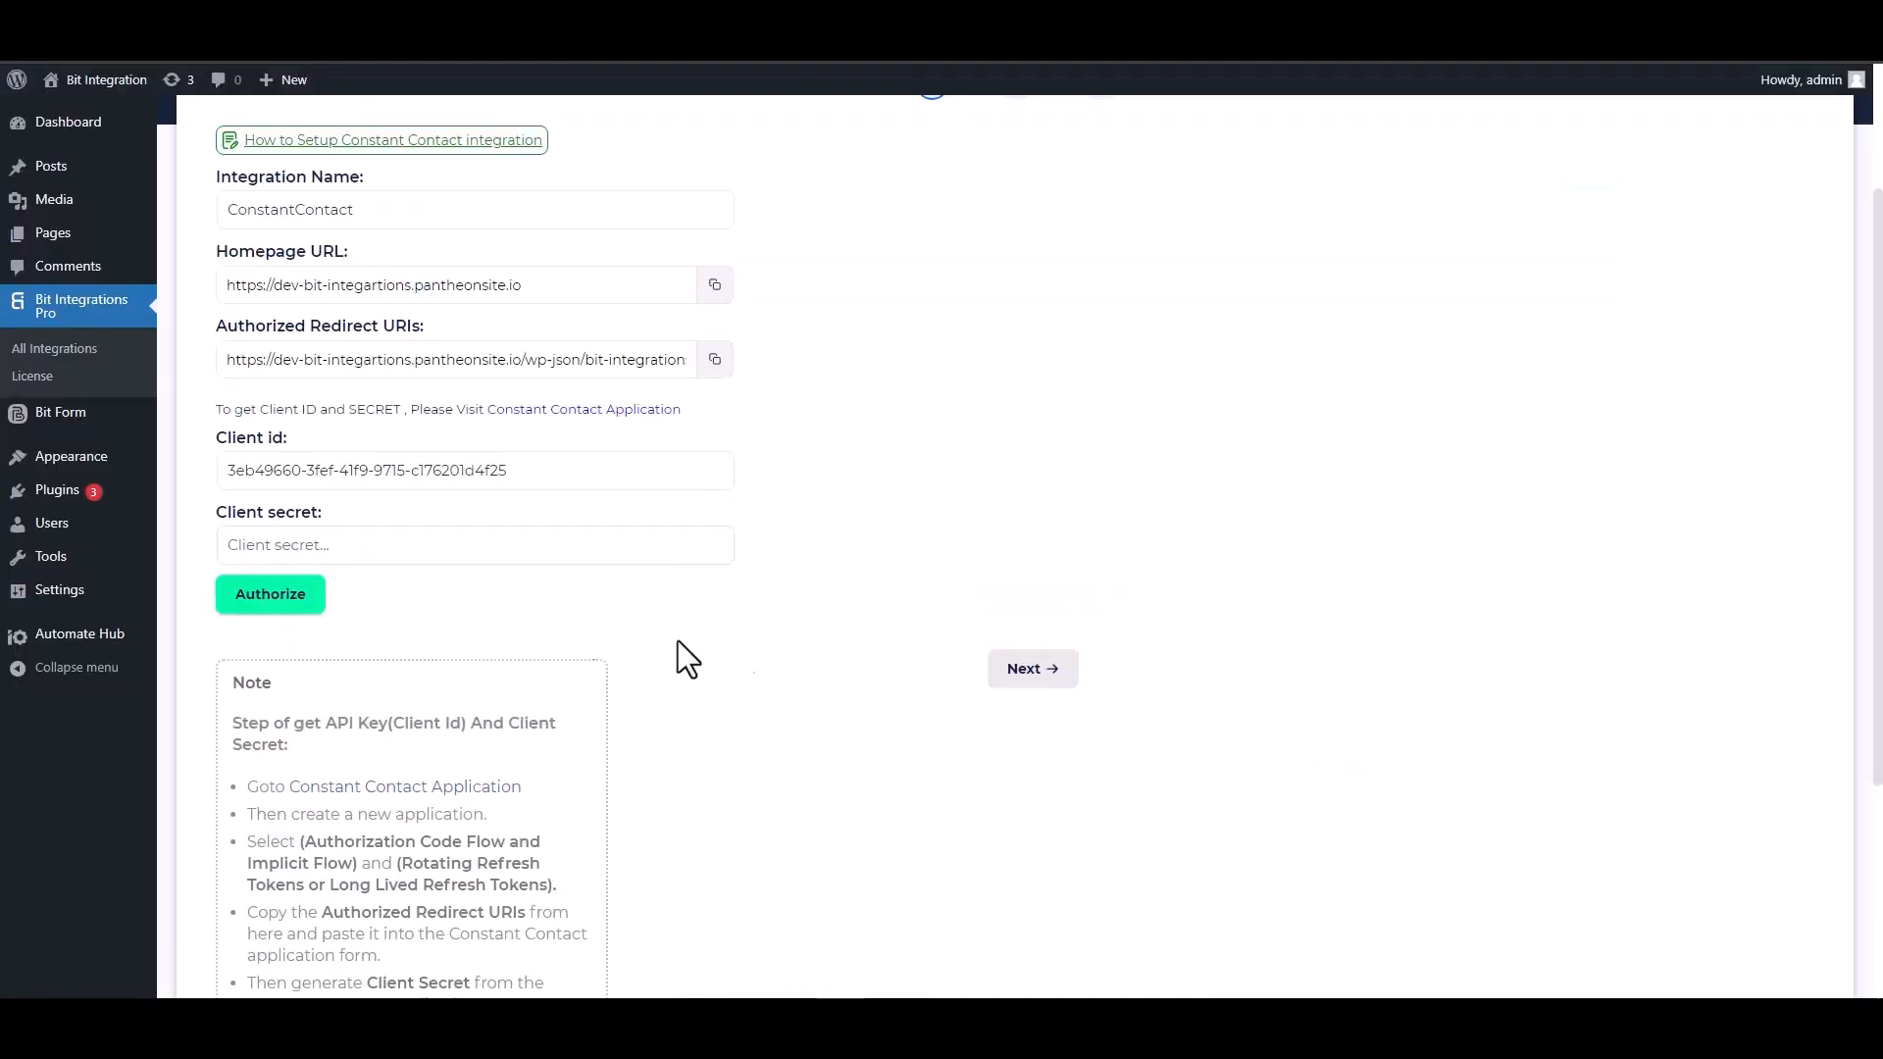
Paste the client secret into the Client secret field and authorize the Constant Contact connection
left_click(392, 542)
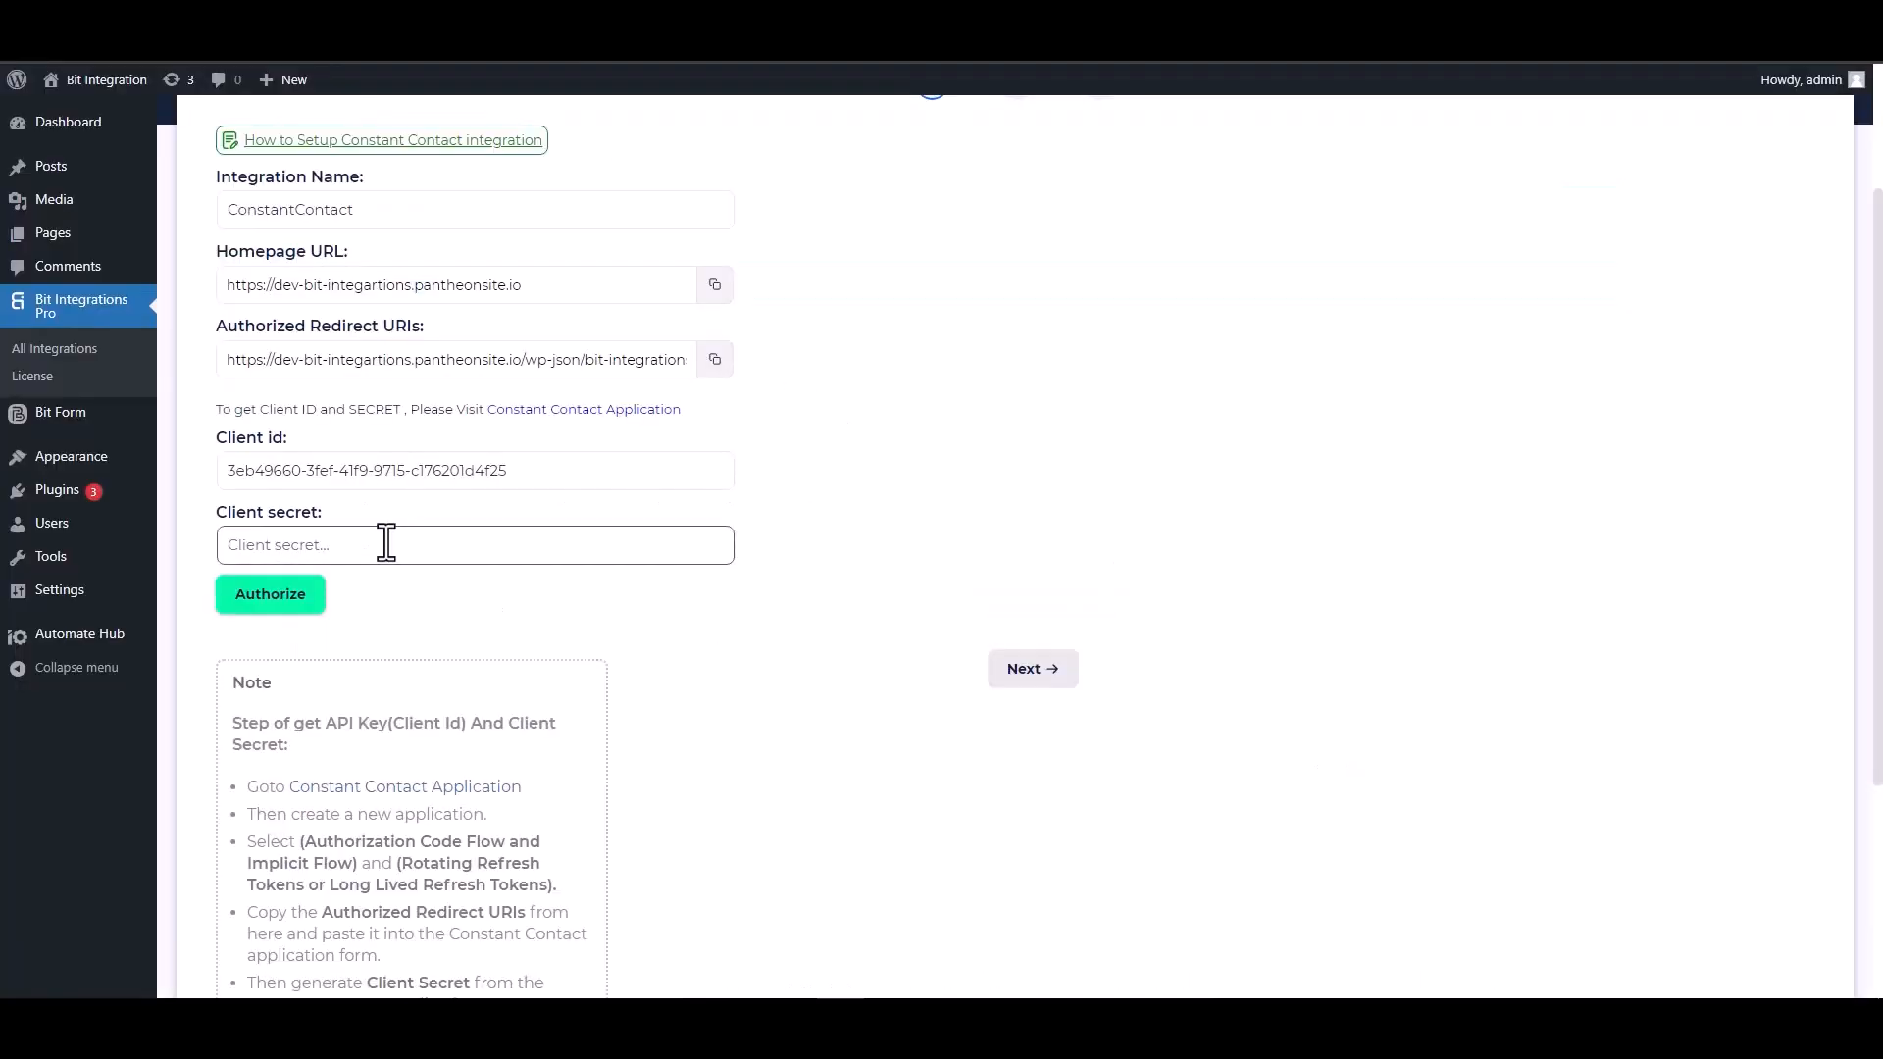
key("ctrl+v")
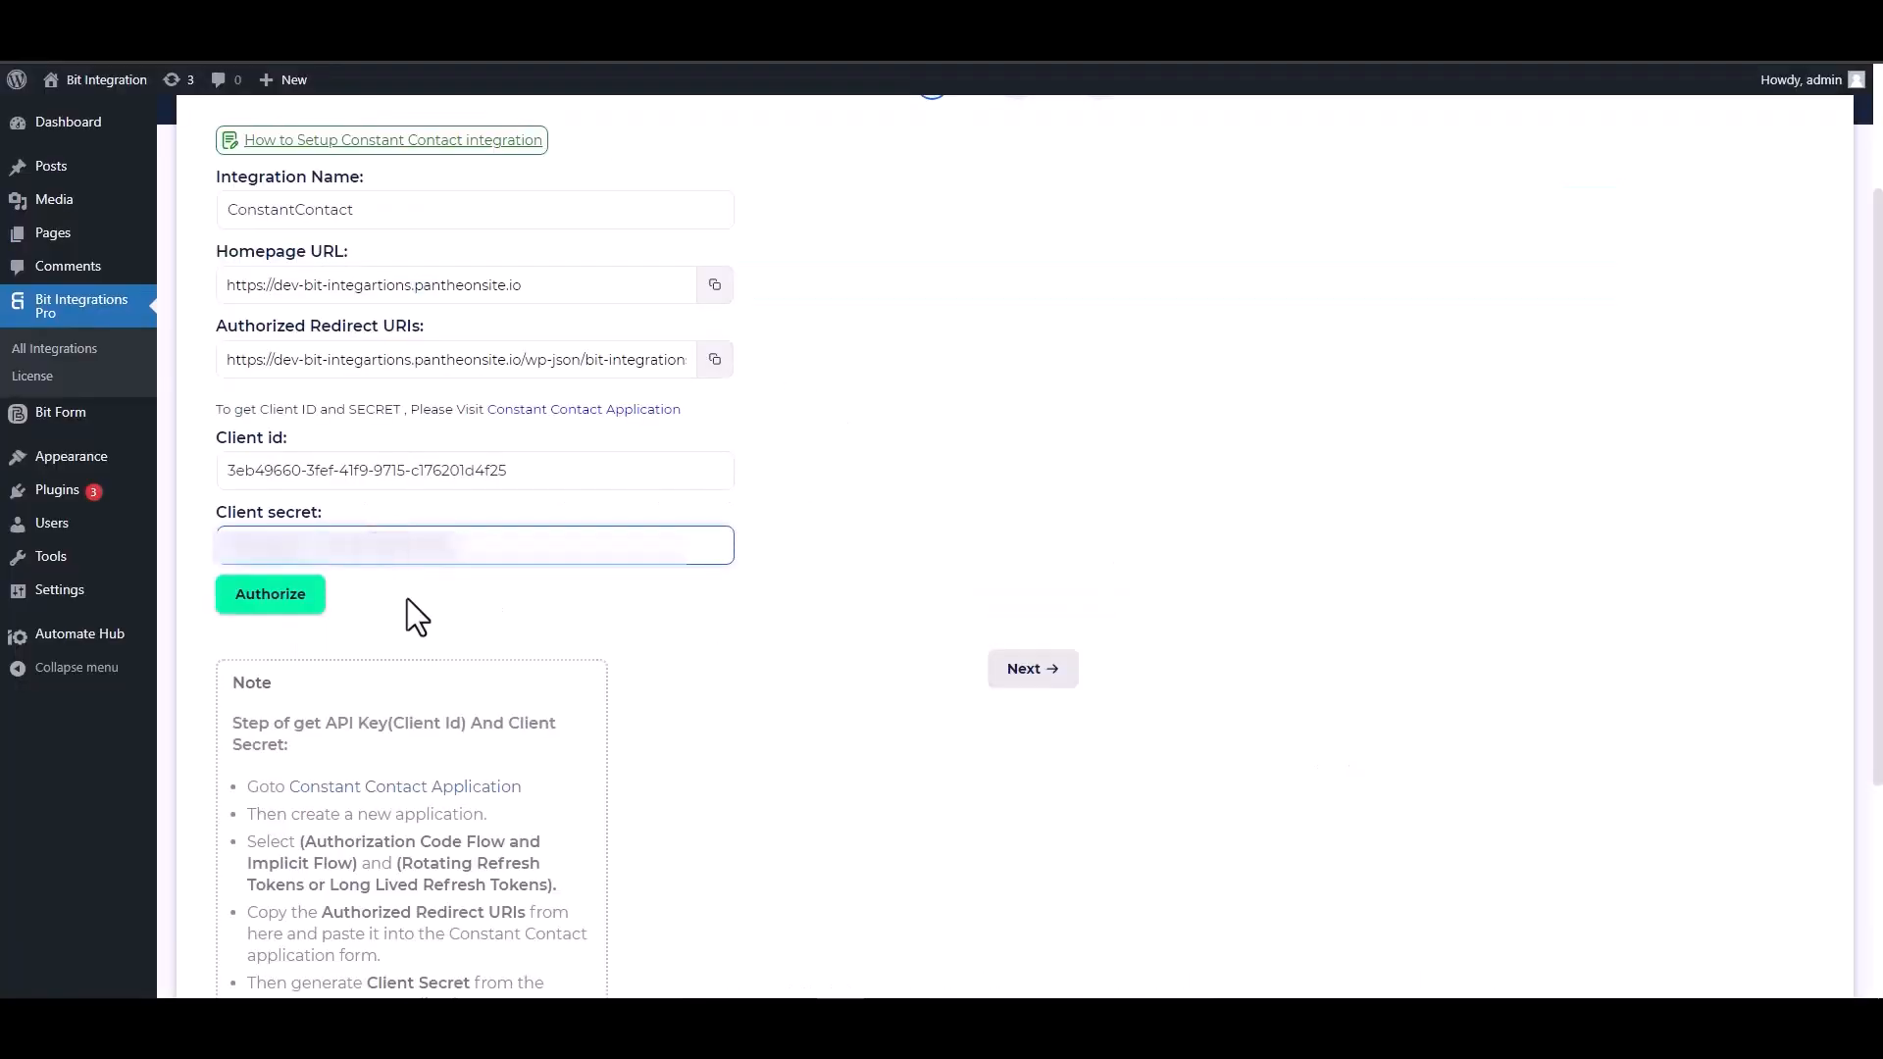
left_click(271, 610)
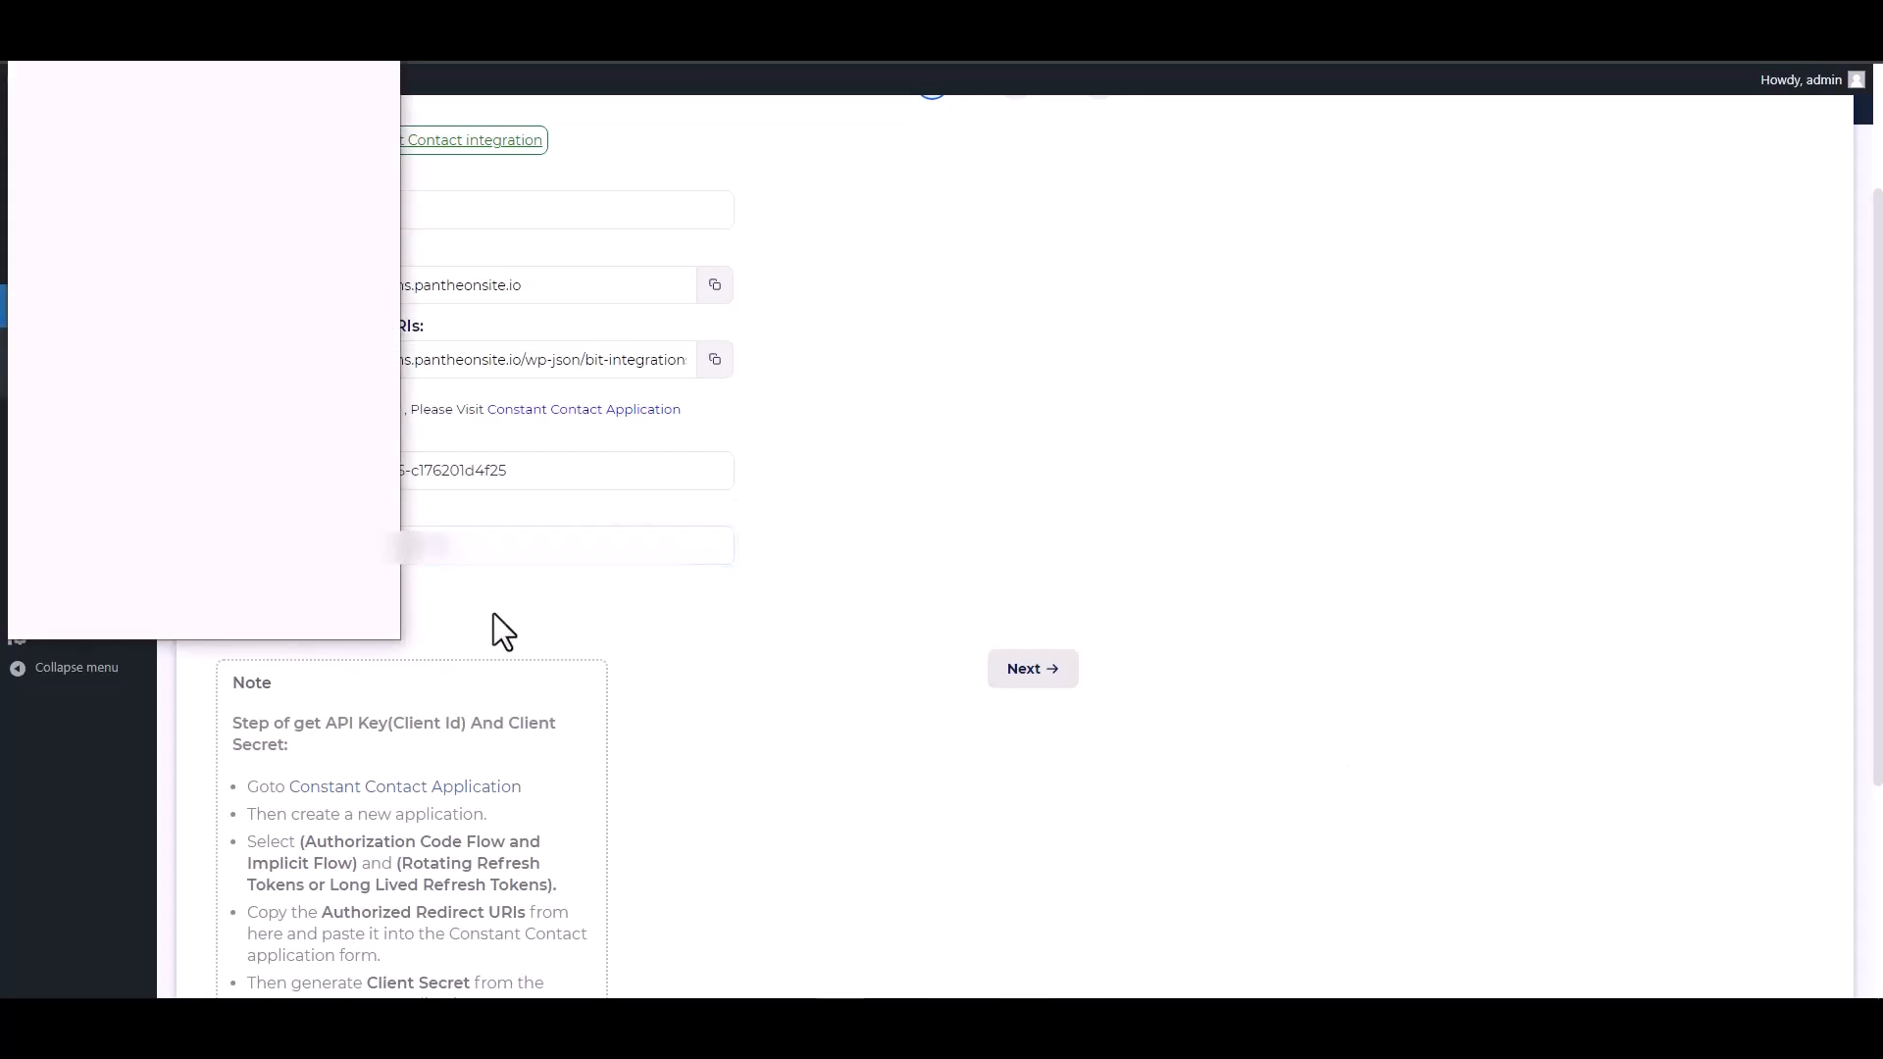
left_click(288, 436)
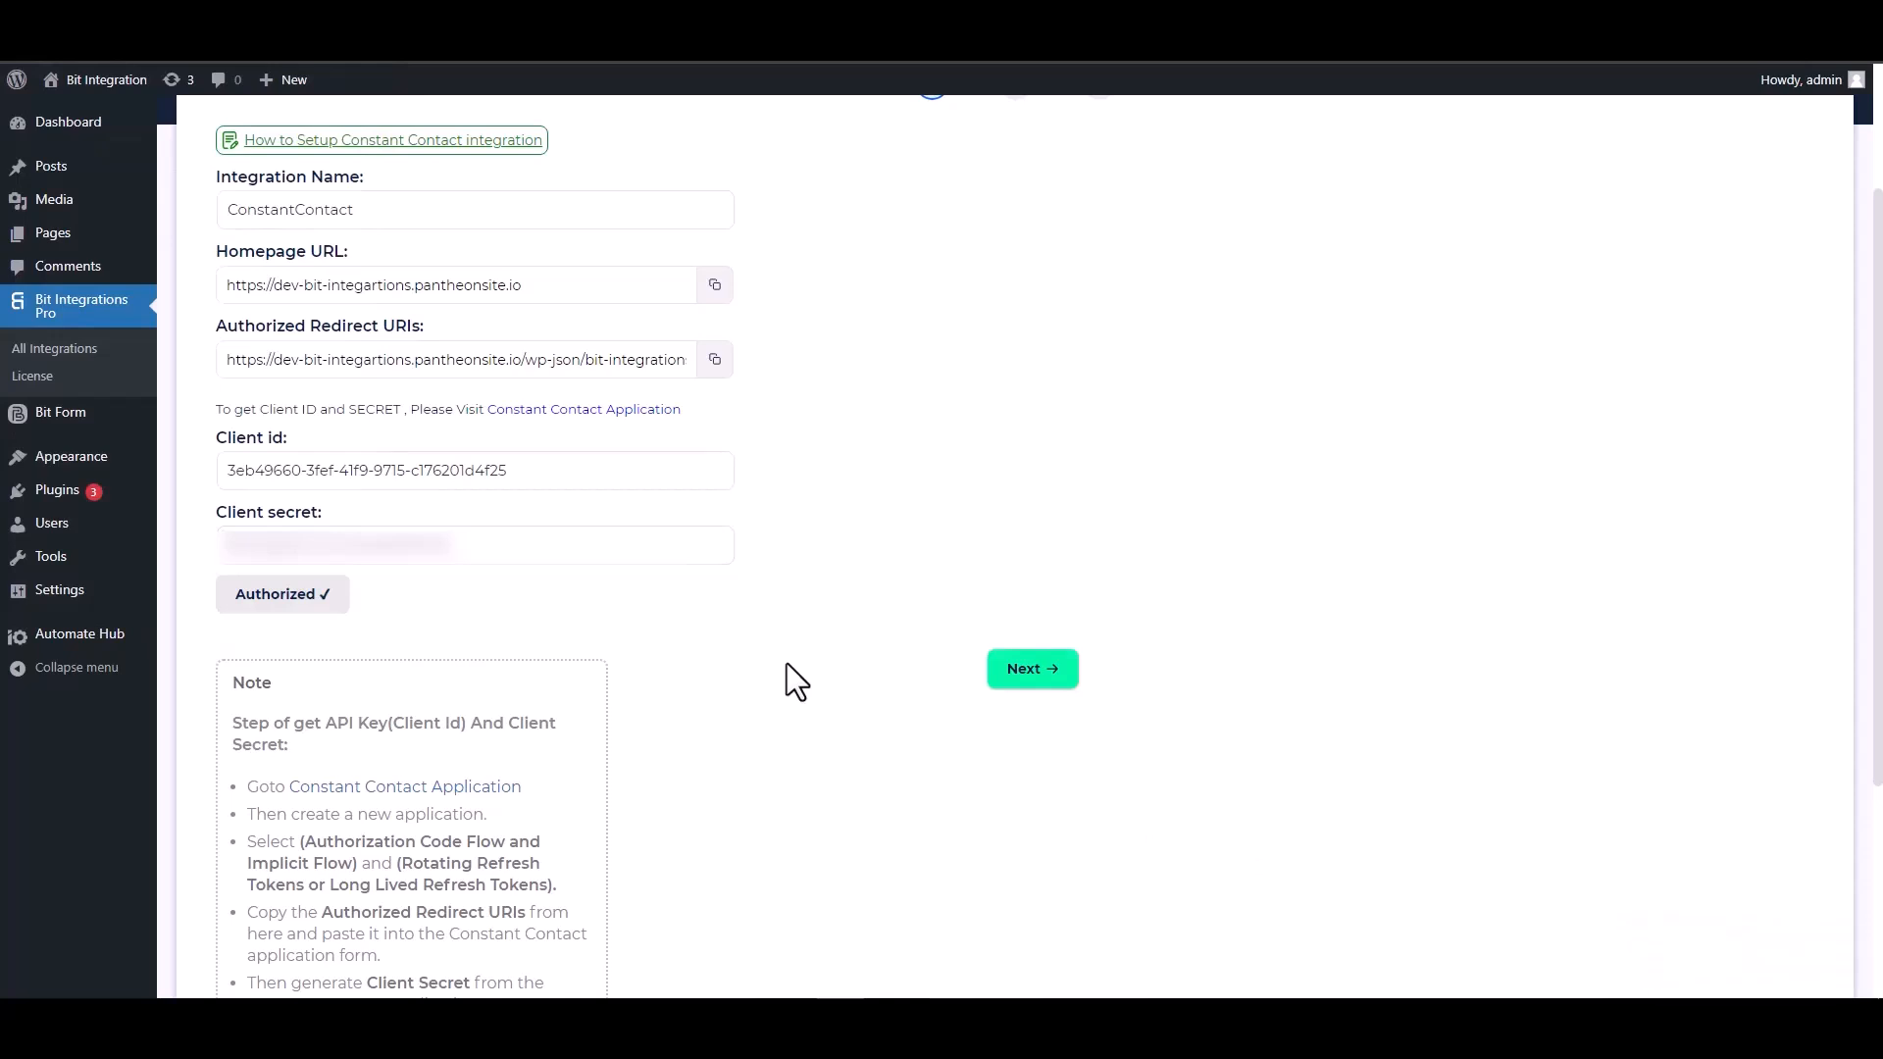
Continue to integration settings, choose Contact as the source, and map the Email form field to Email
left_click(1031, 672)
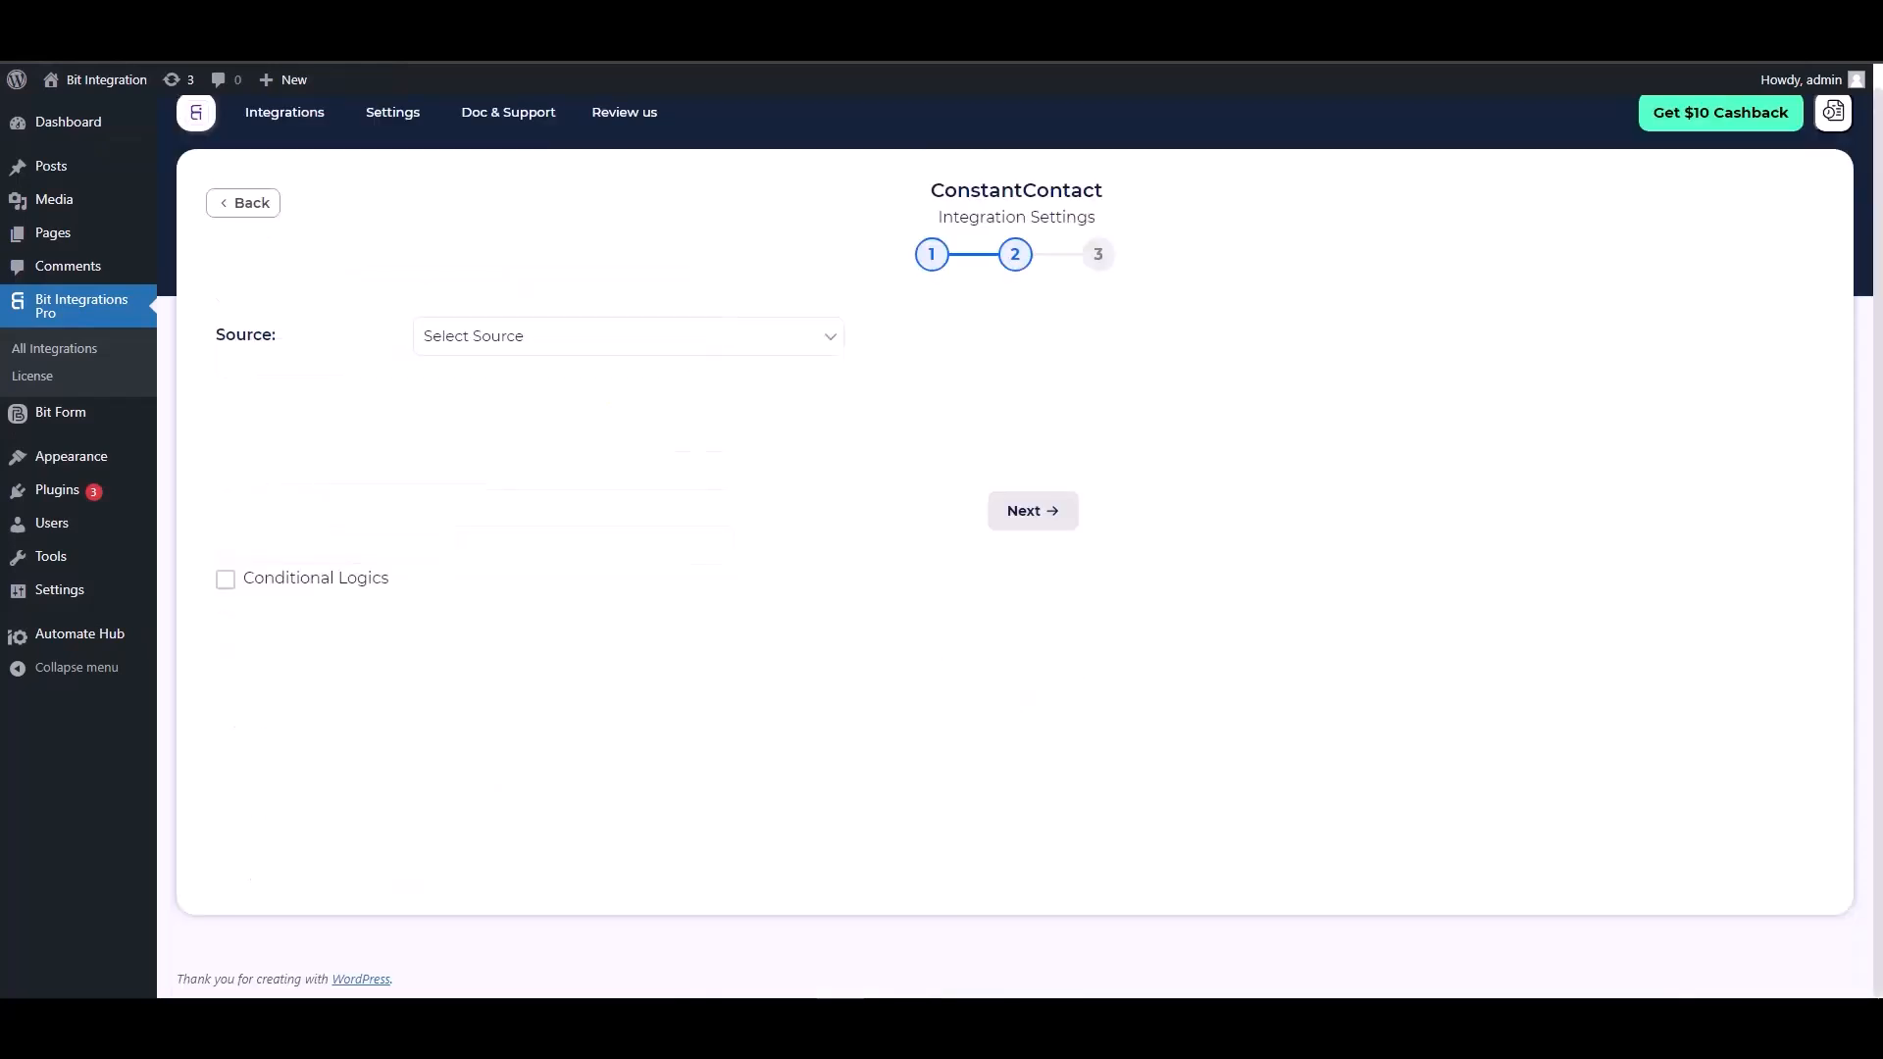
left_click(544, 346)
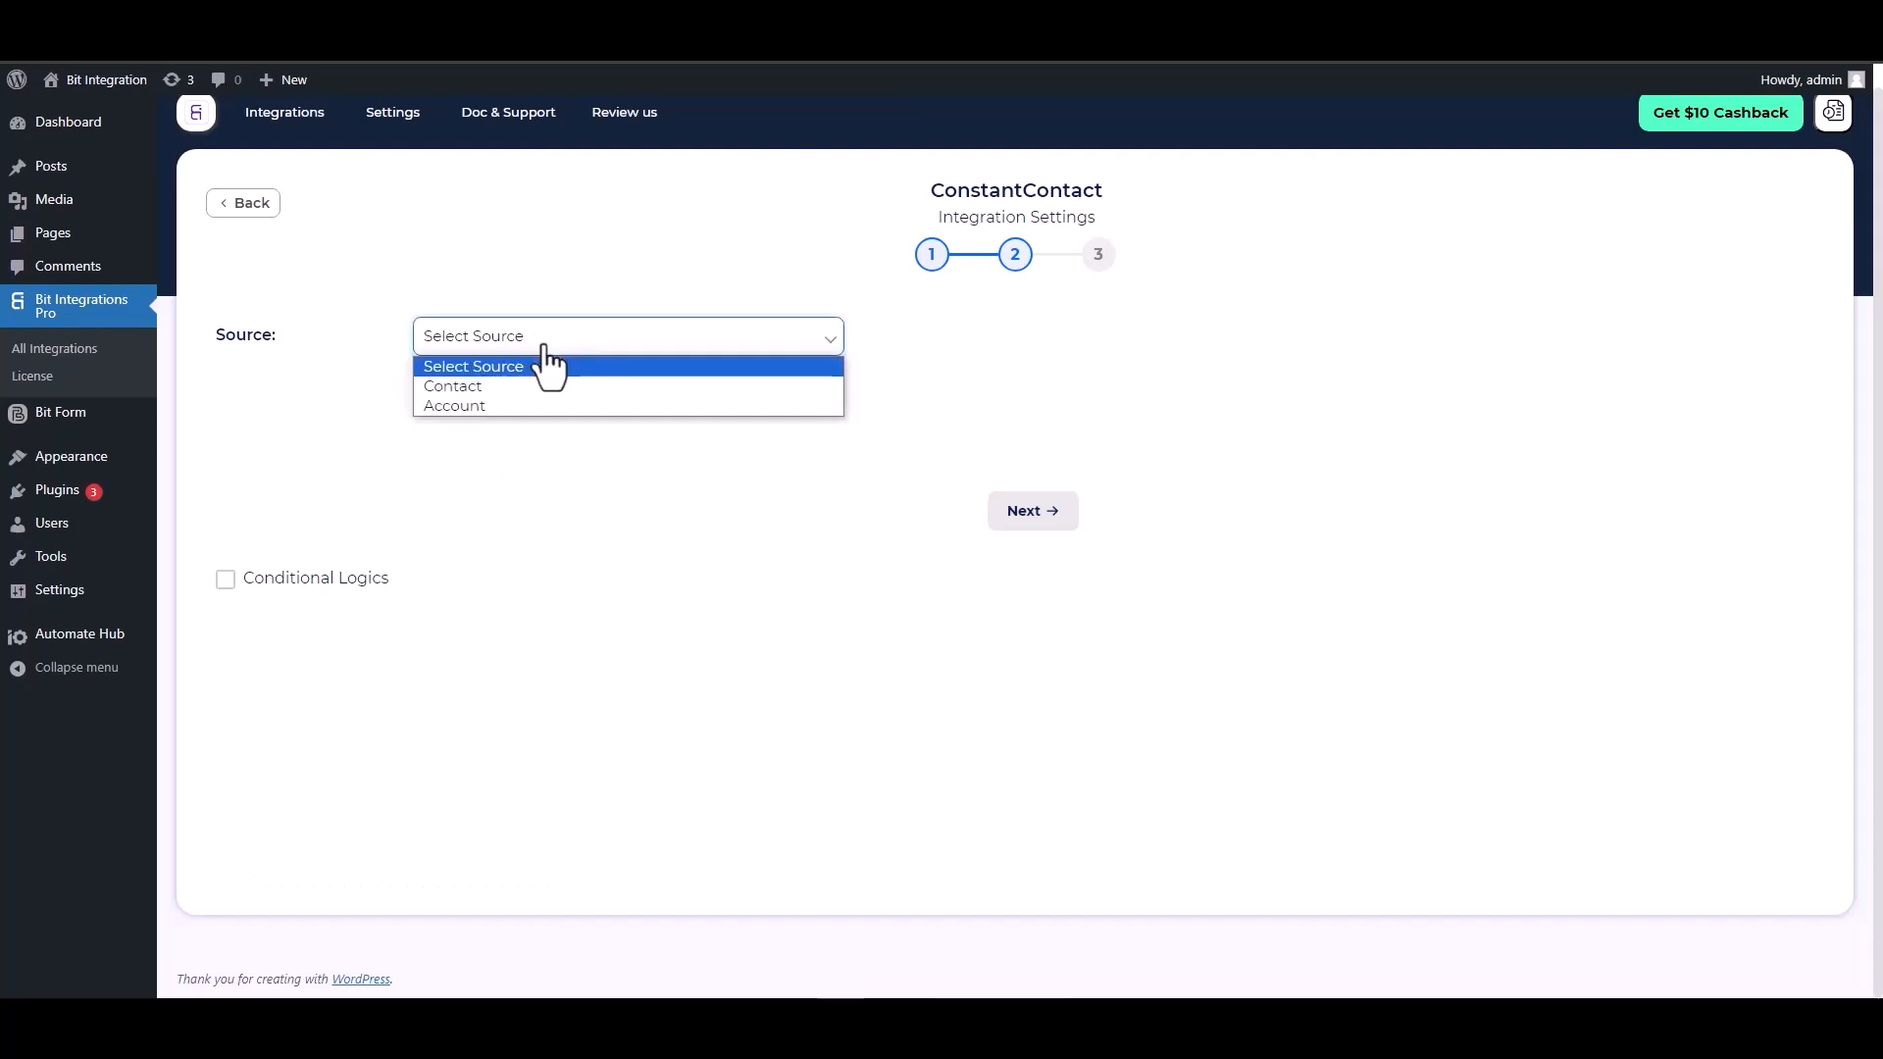
left_click(474, 388)
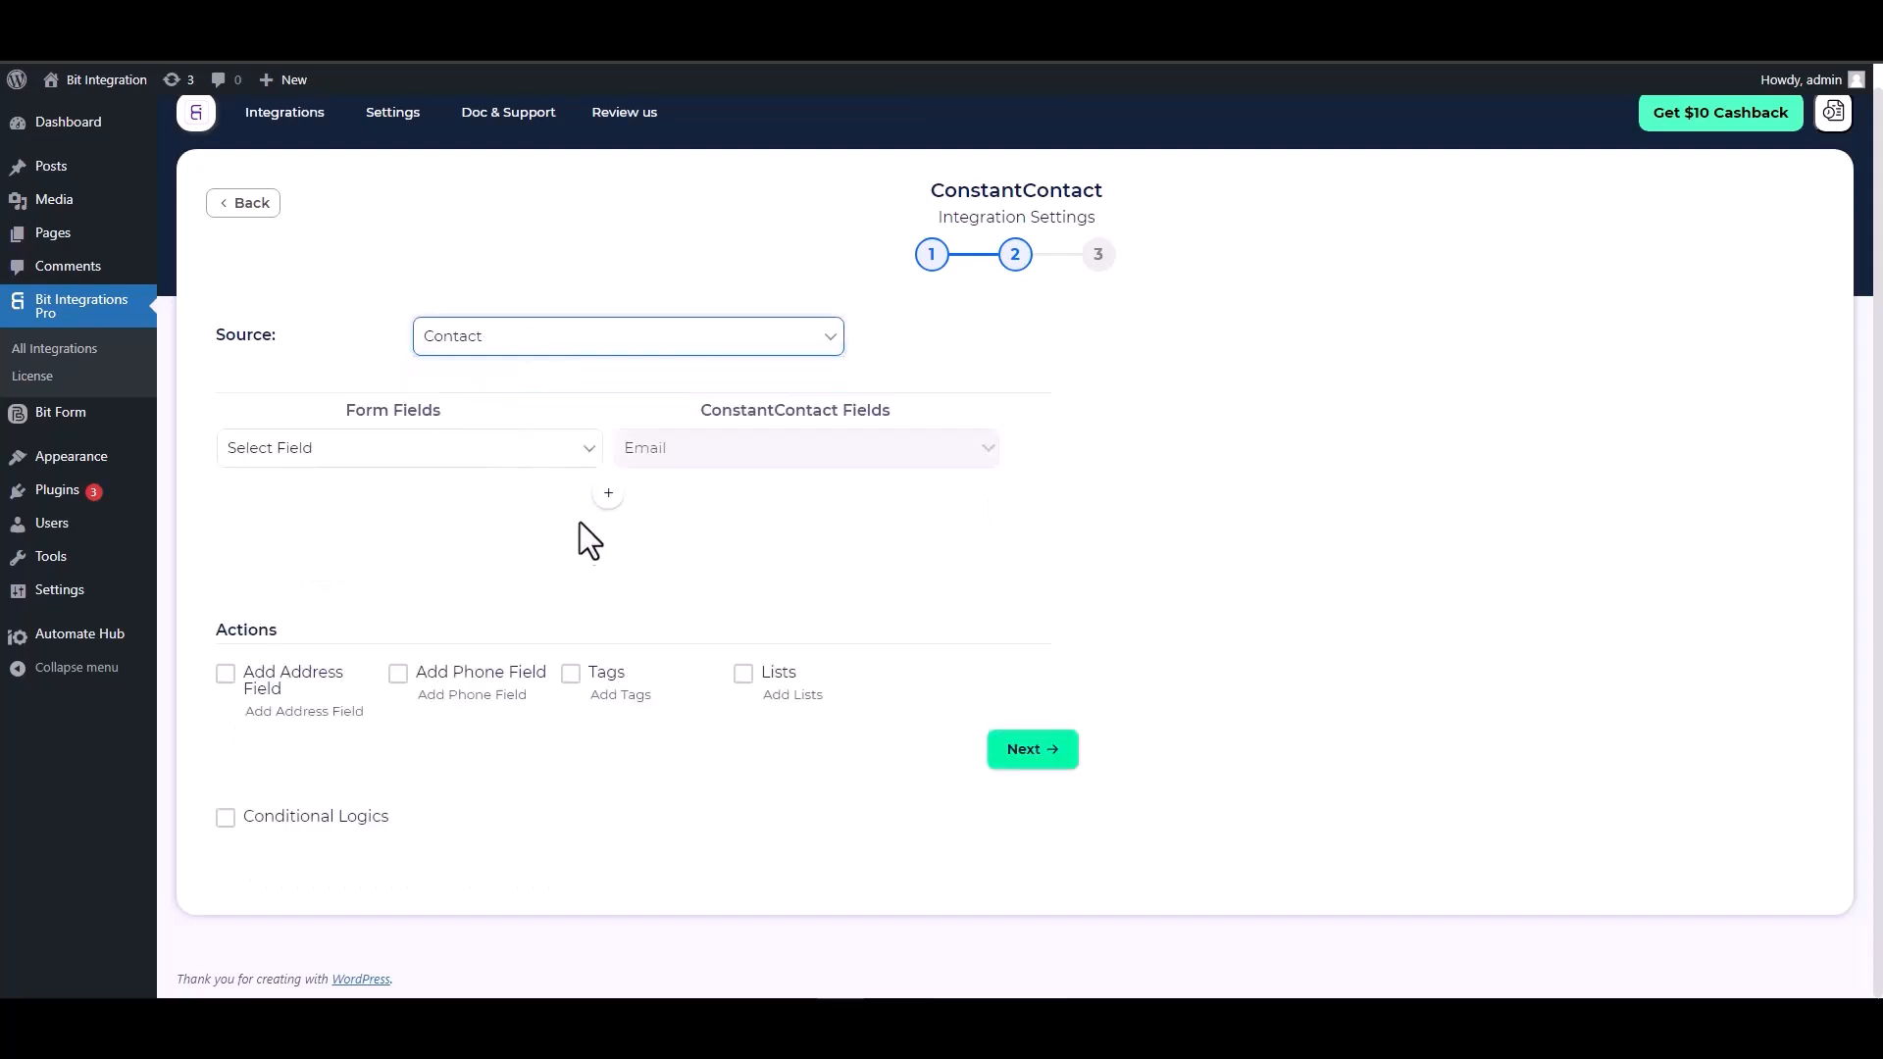
left_click(510, 471)
left_click(342, 544)
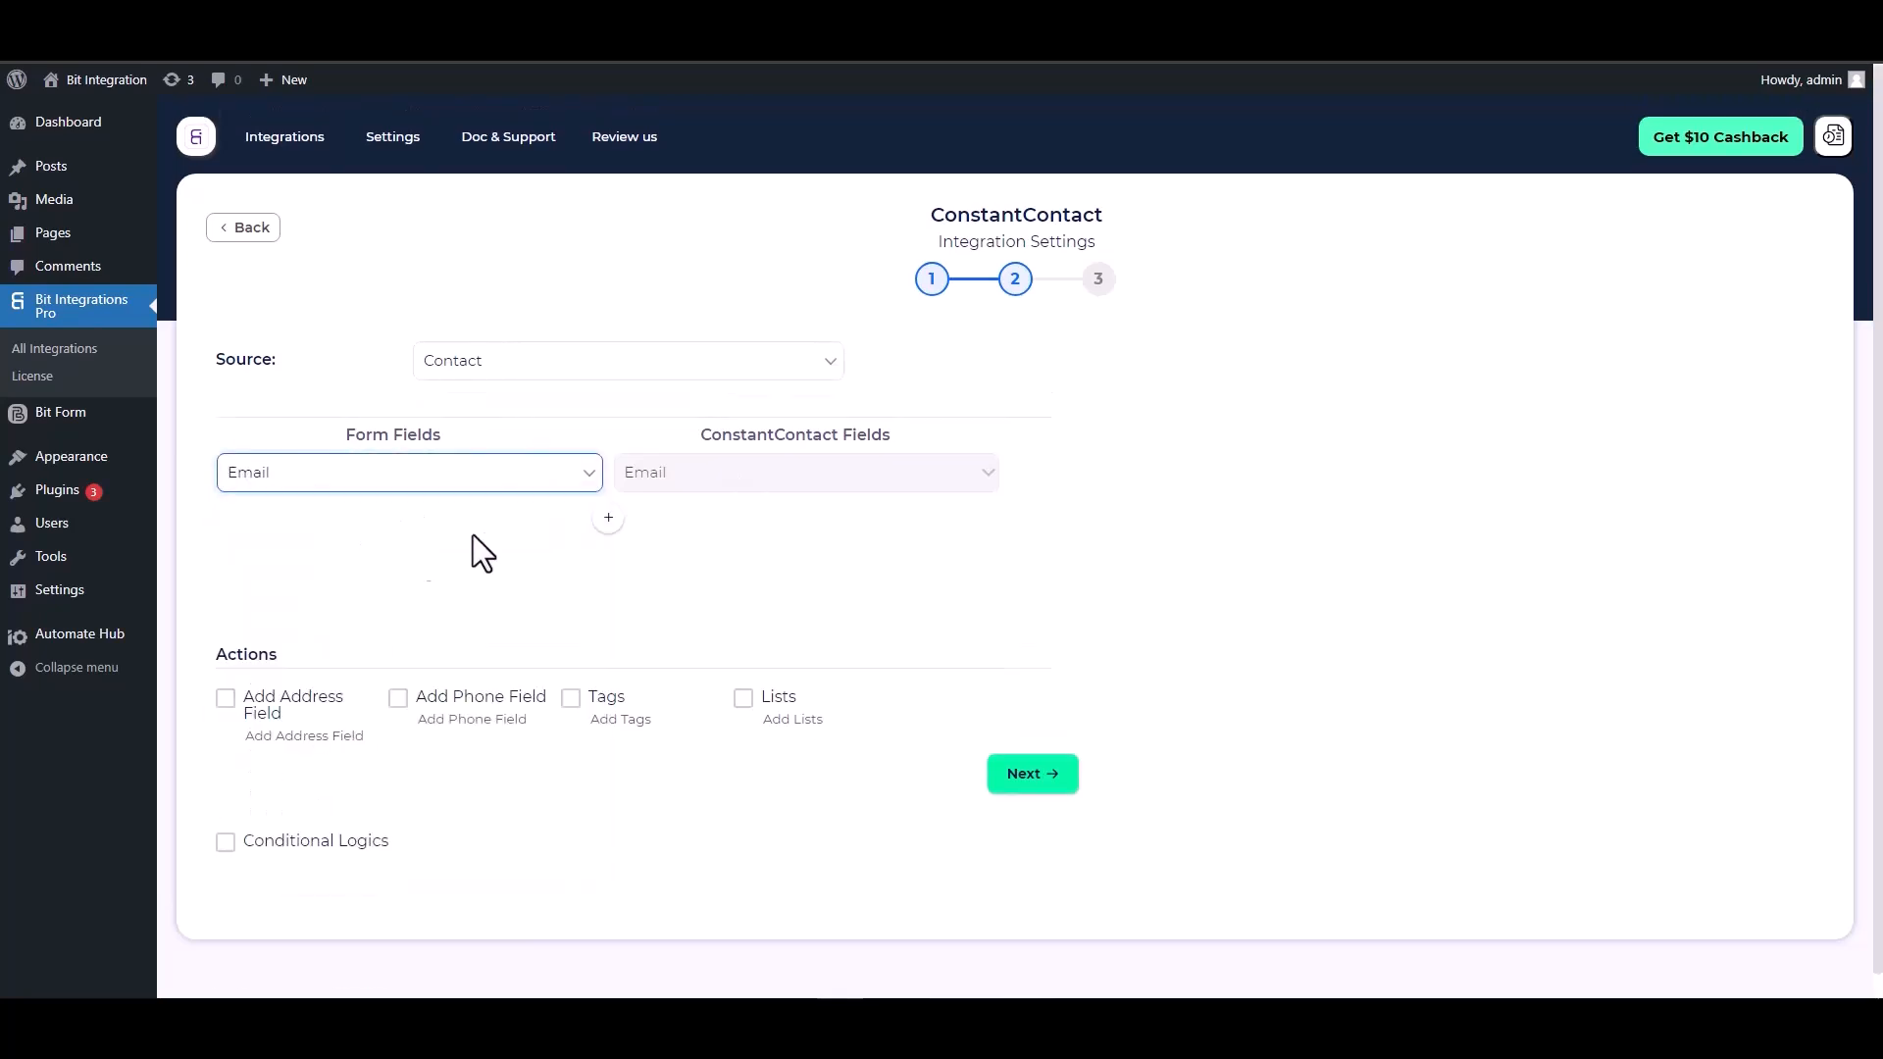
Add a mapping row linking the First Name form field to the Constant Contact First Name field
left_click(608, 517)
left_click(660, 521)
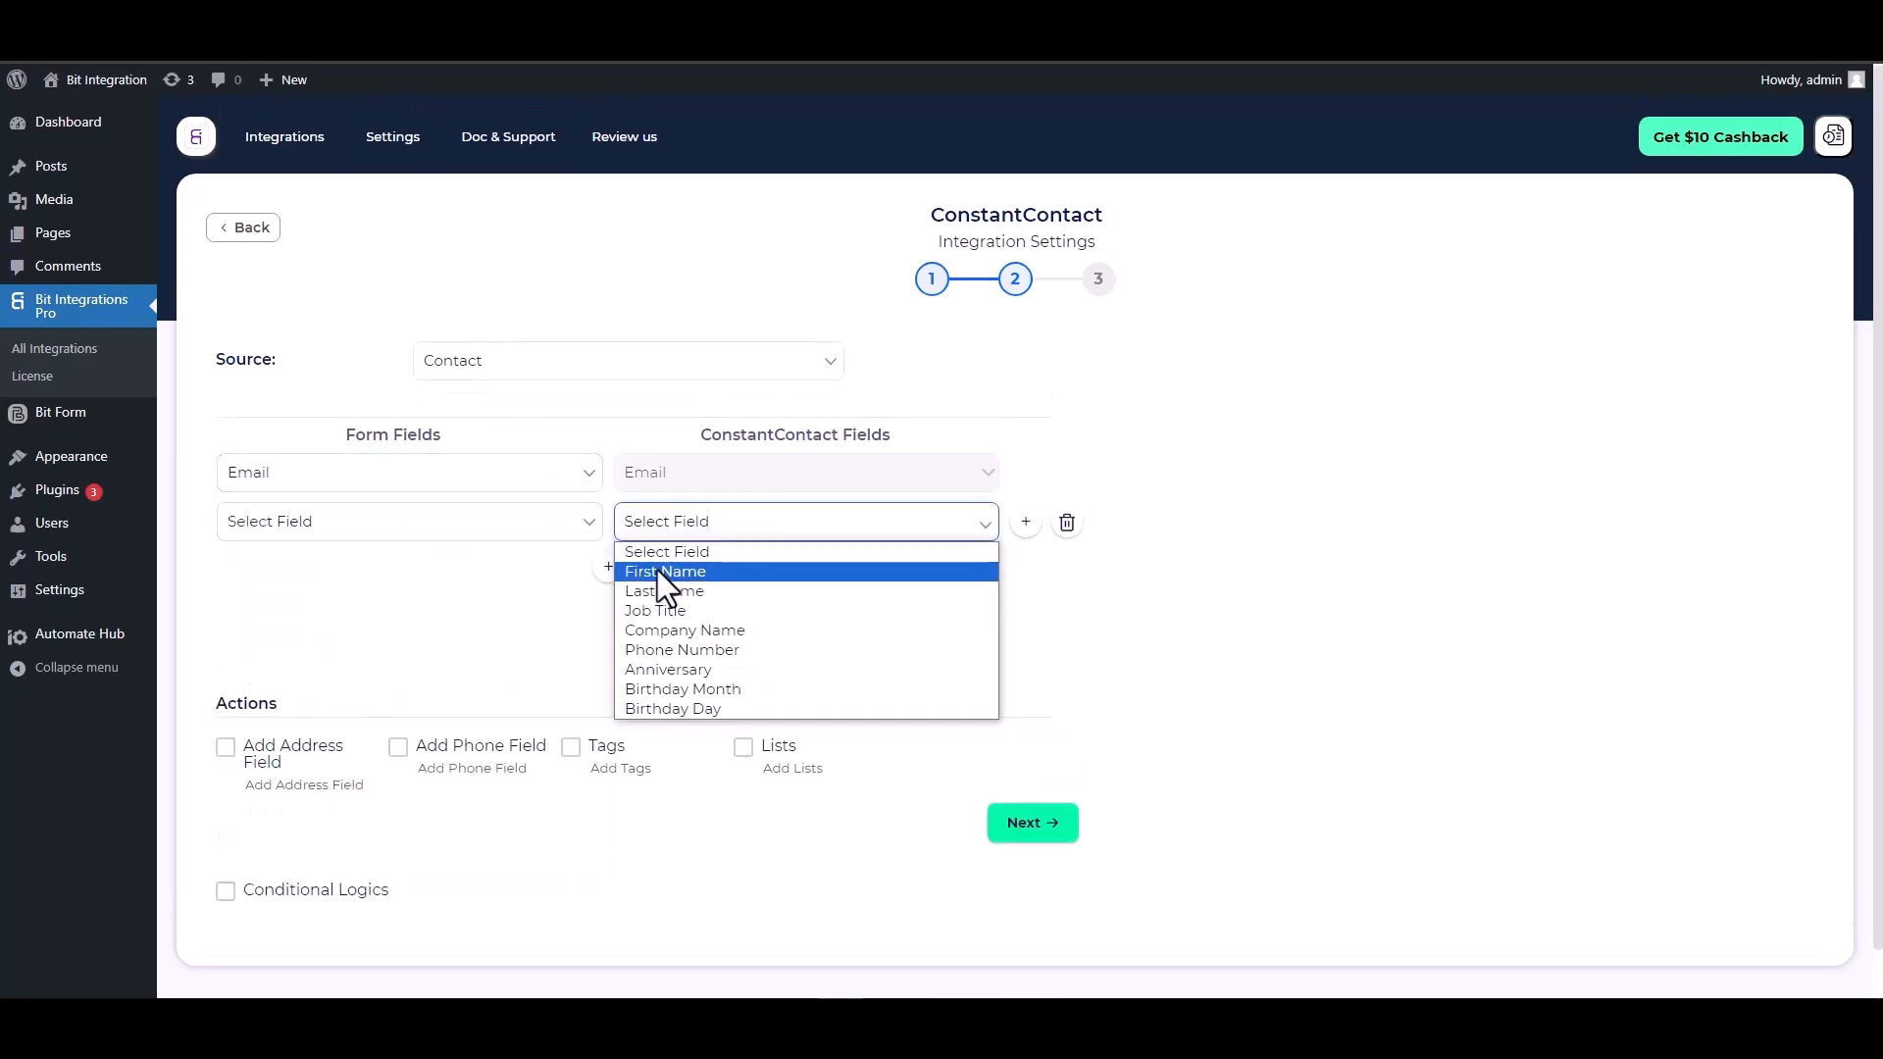
left_click(657, 563)
left_click(510, 526)
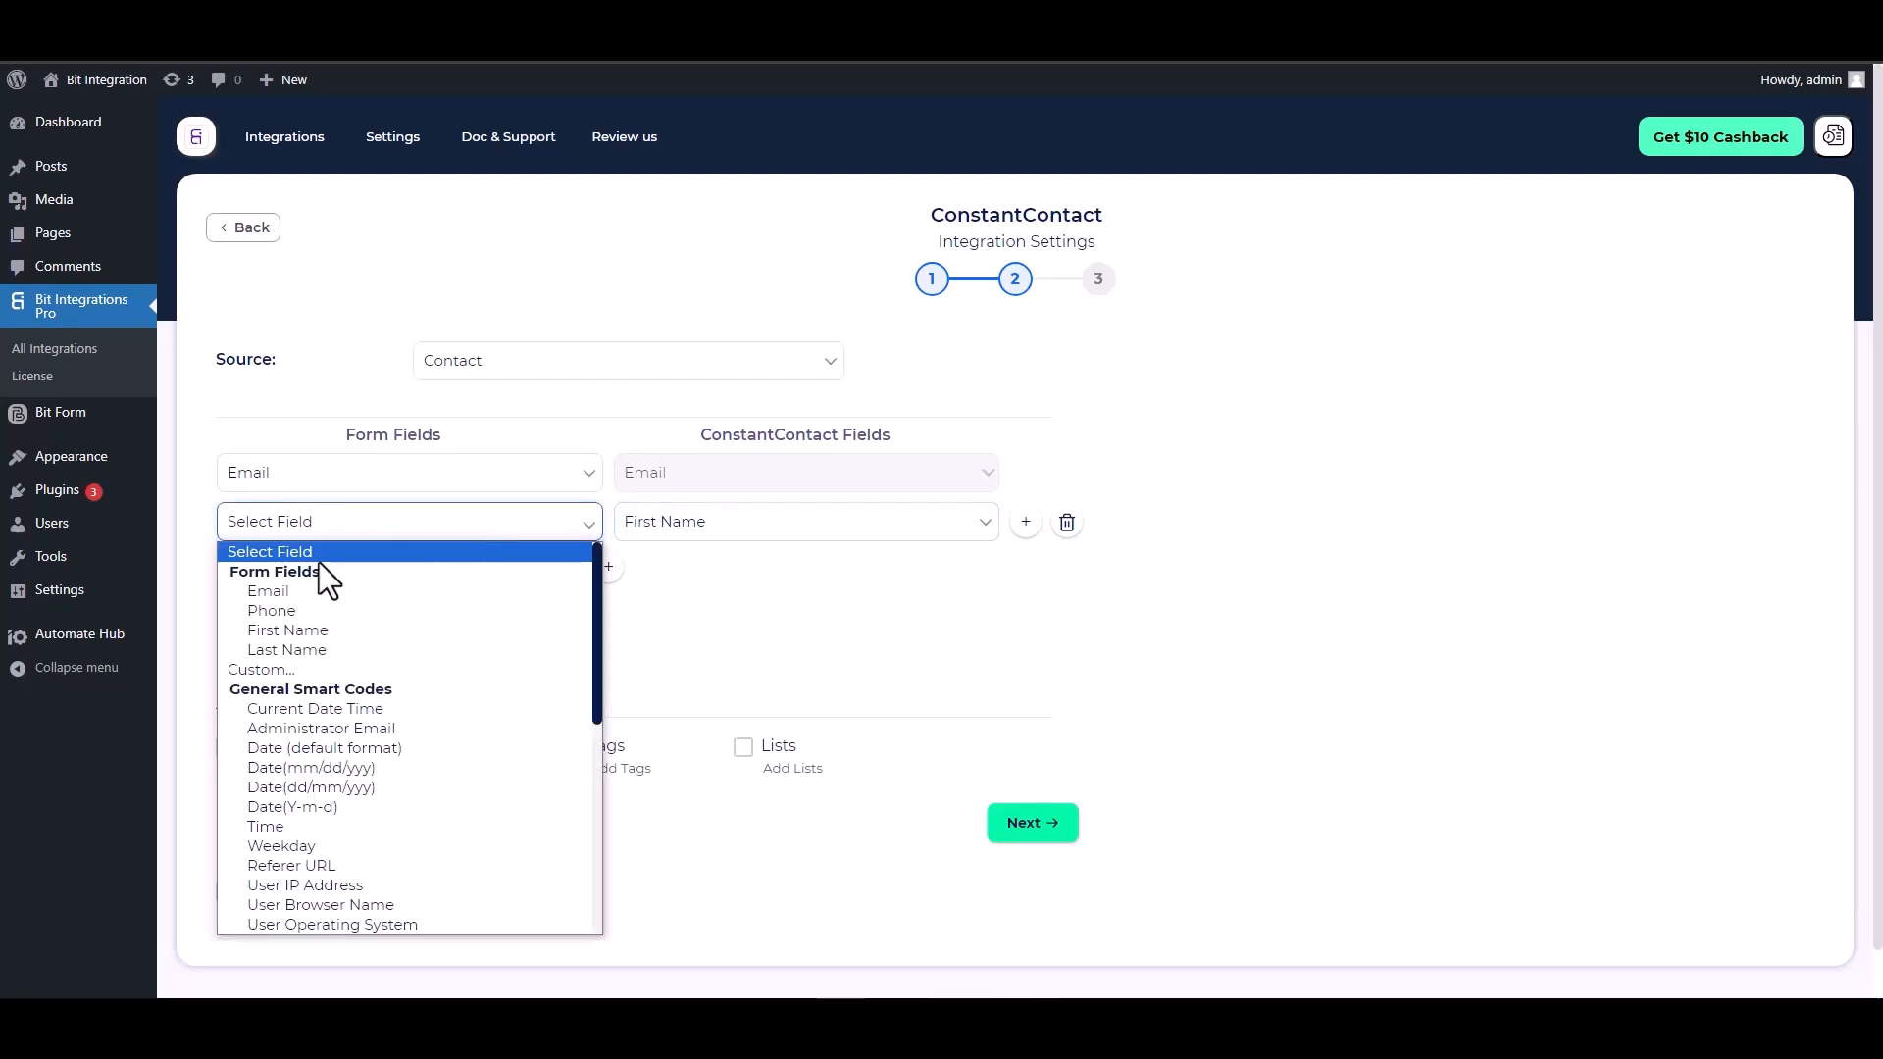
left_click(292, 631)
Add a mapping row linking the Last Name form field to the Constant Contact Last Name field
left_click(608, 567)
left_click(623, 571)
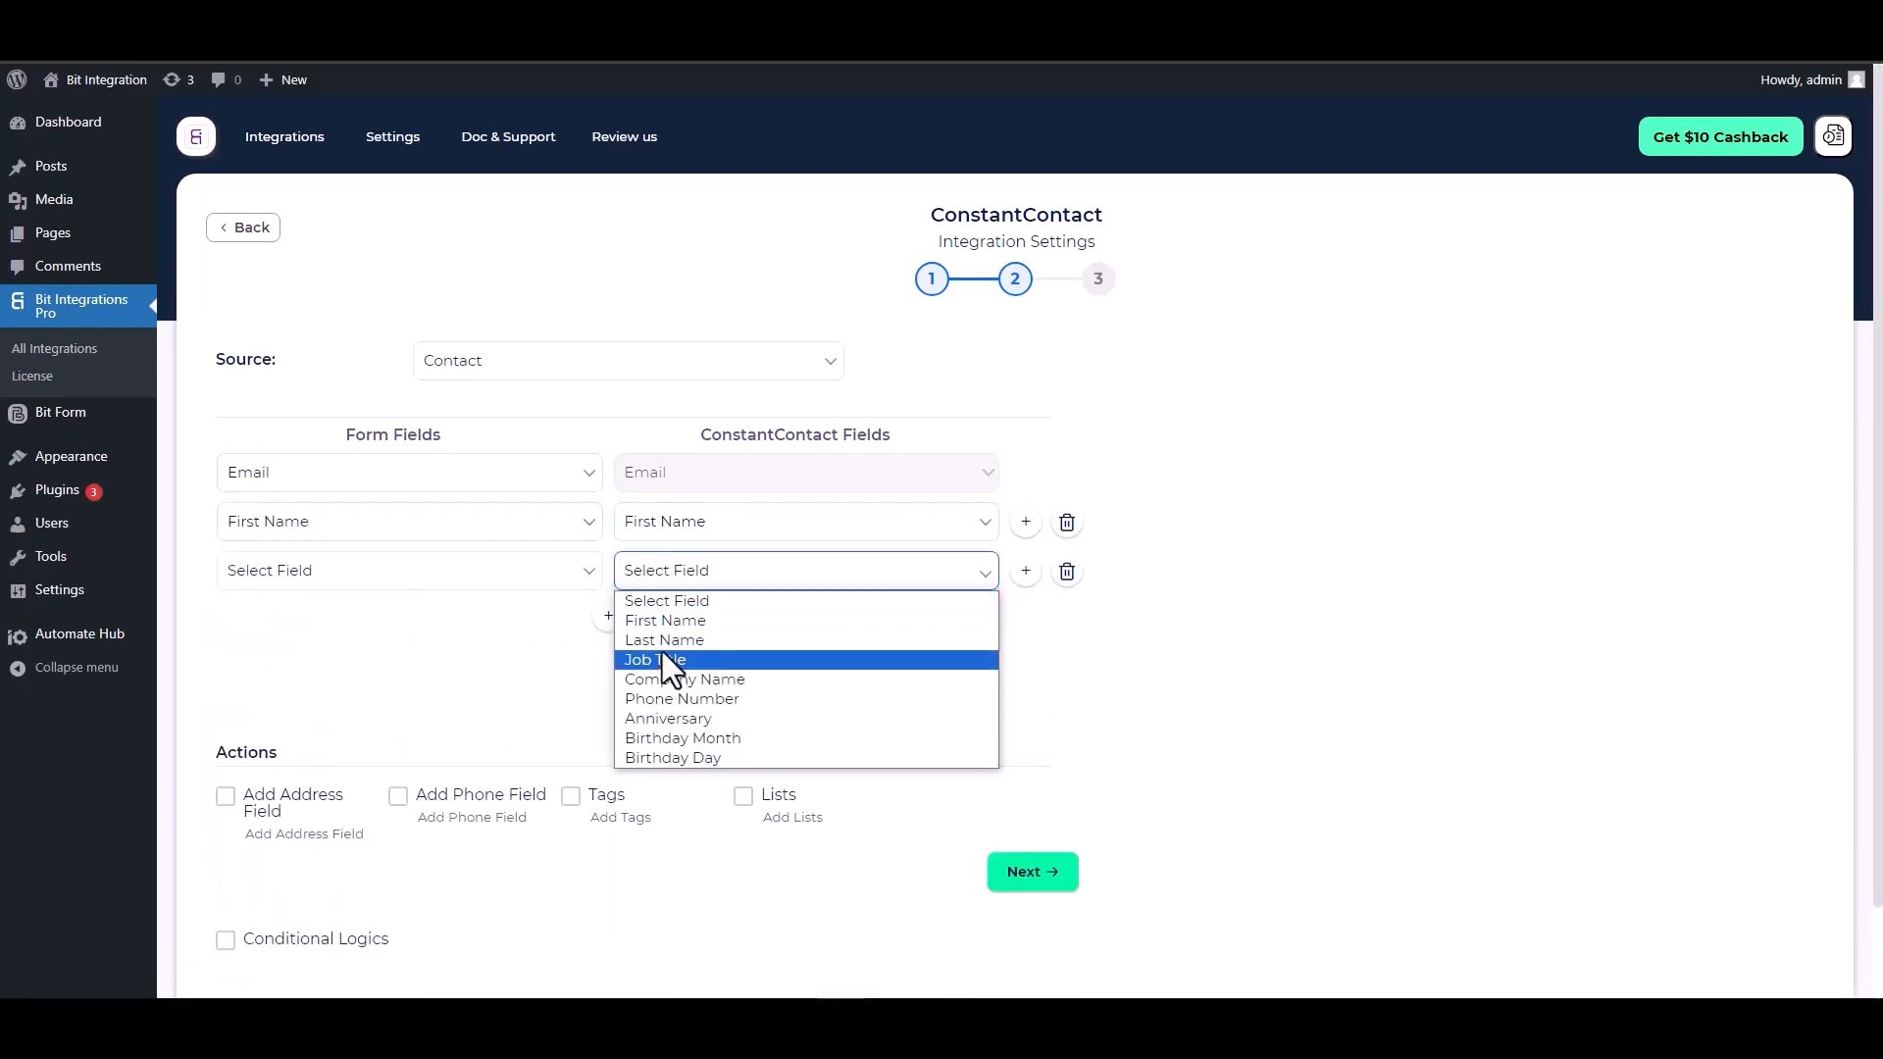
left_click(662, 639)
left_click(453, 574)
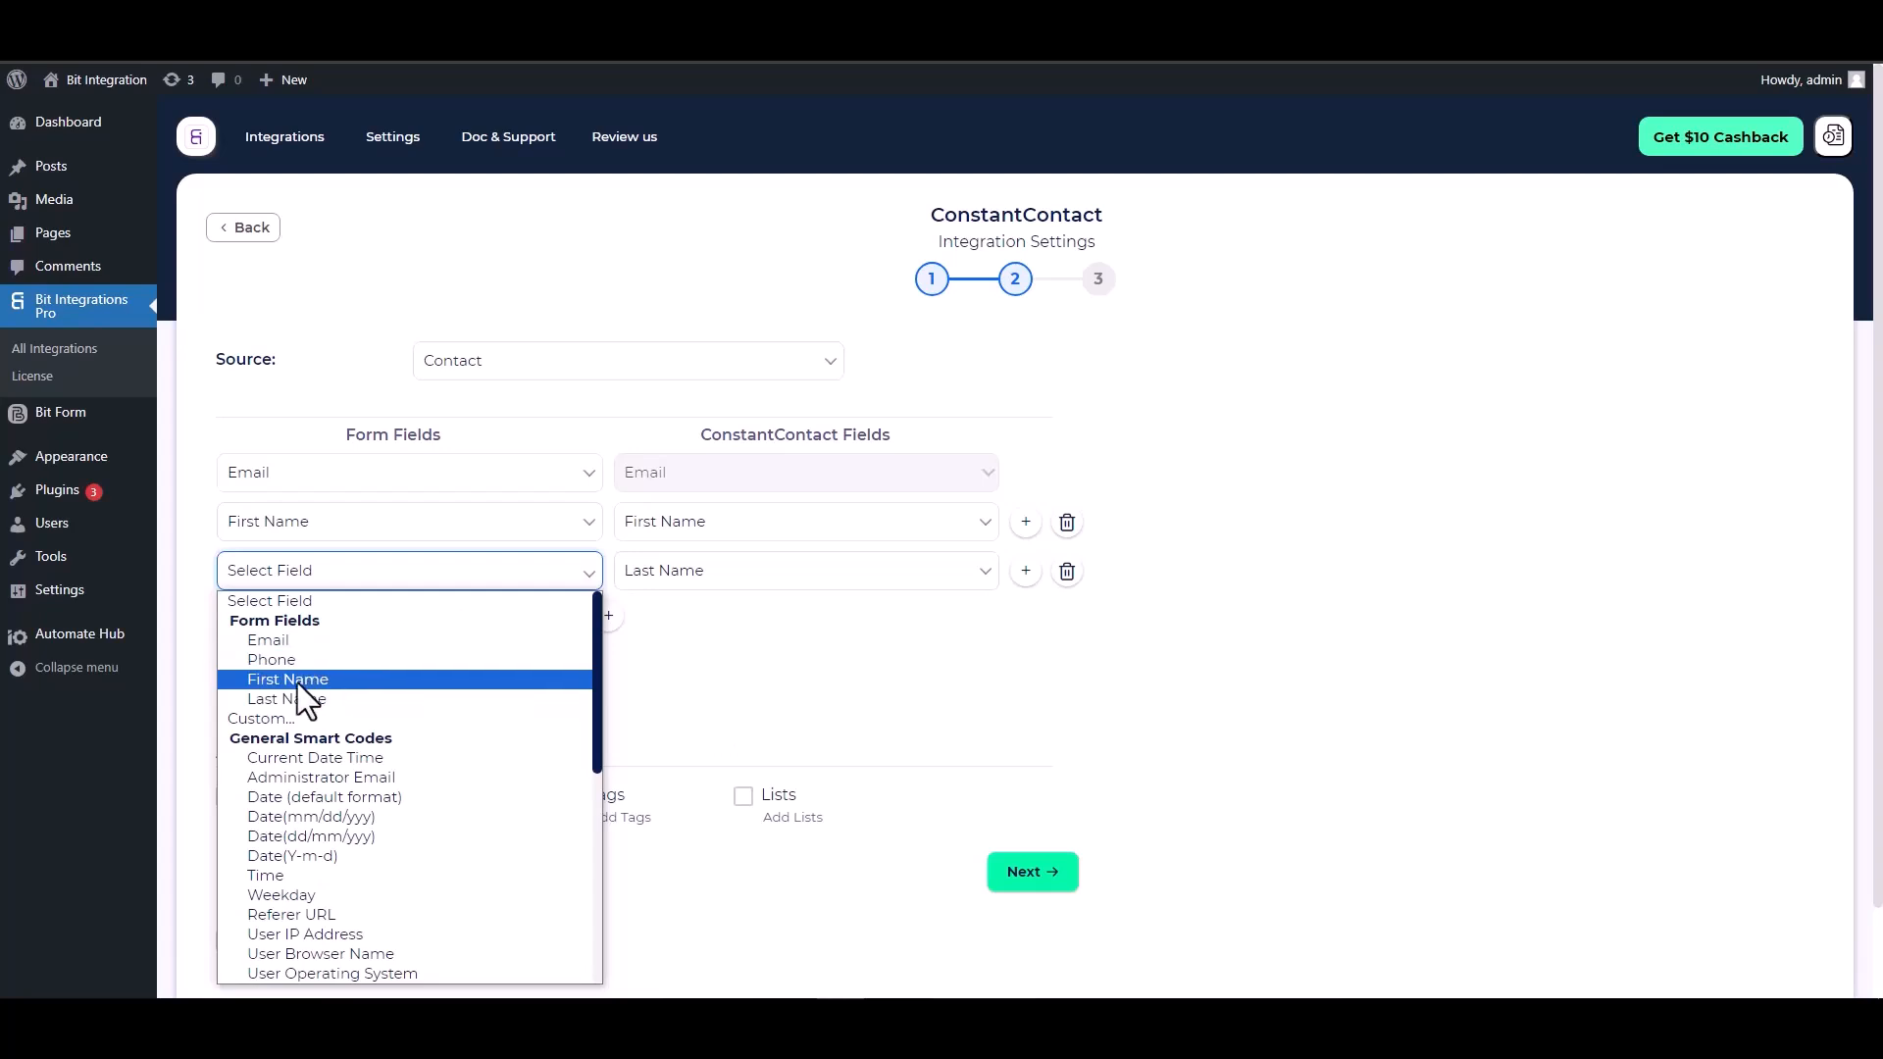
left_click(294, 697)
Add a mapping row linking the Phone form field to the Constant Contact Phone Number field
left_click(608, 615)
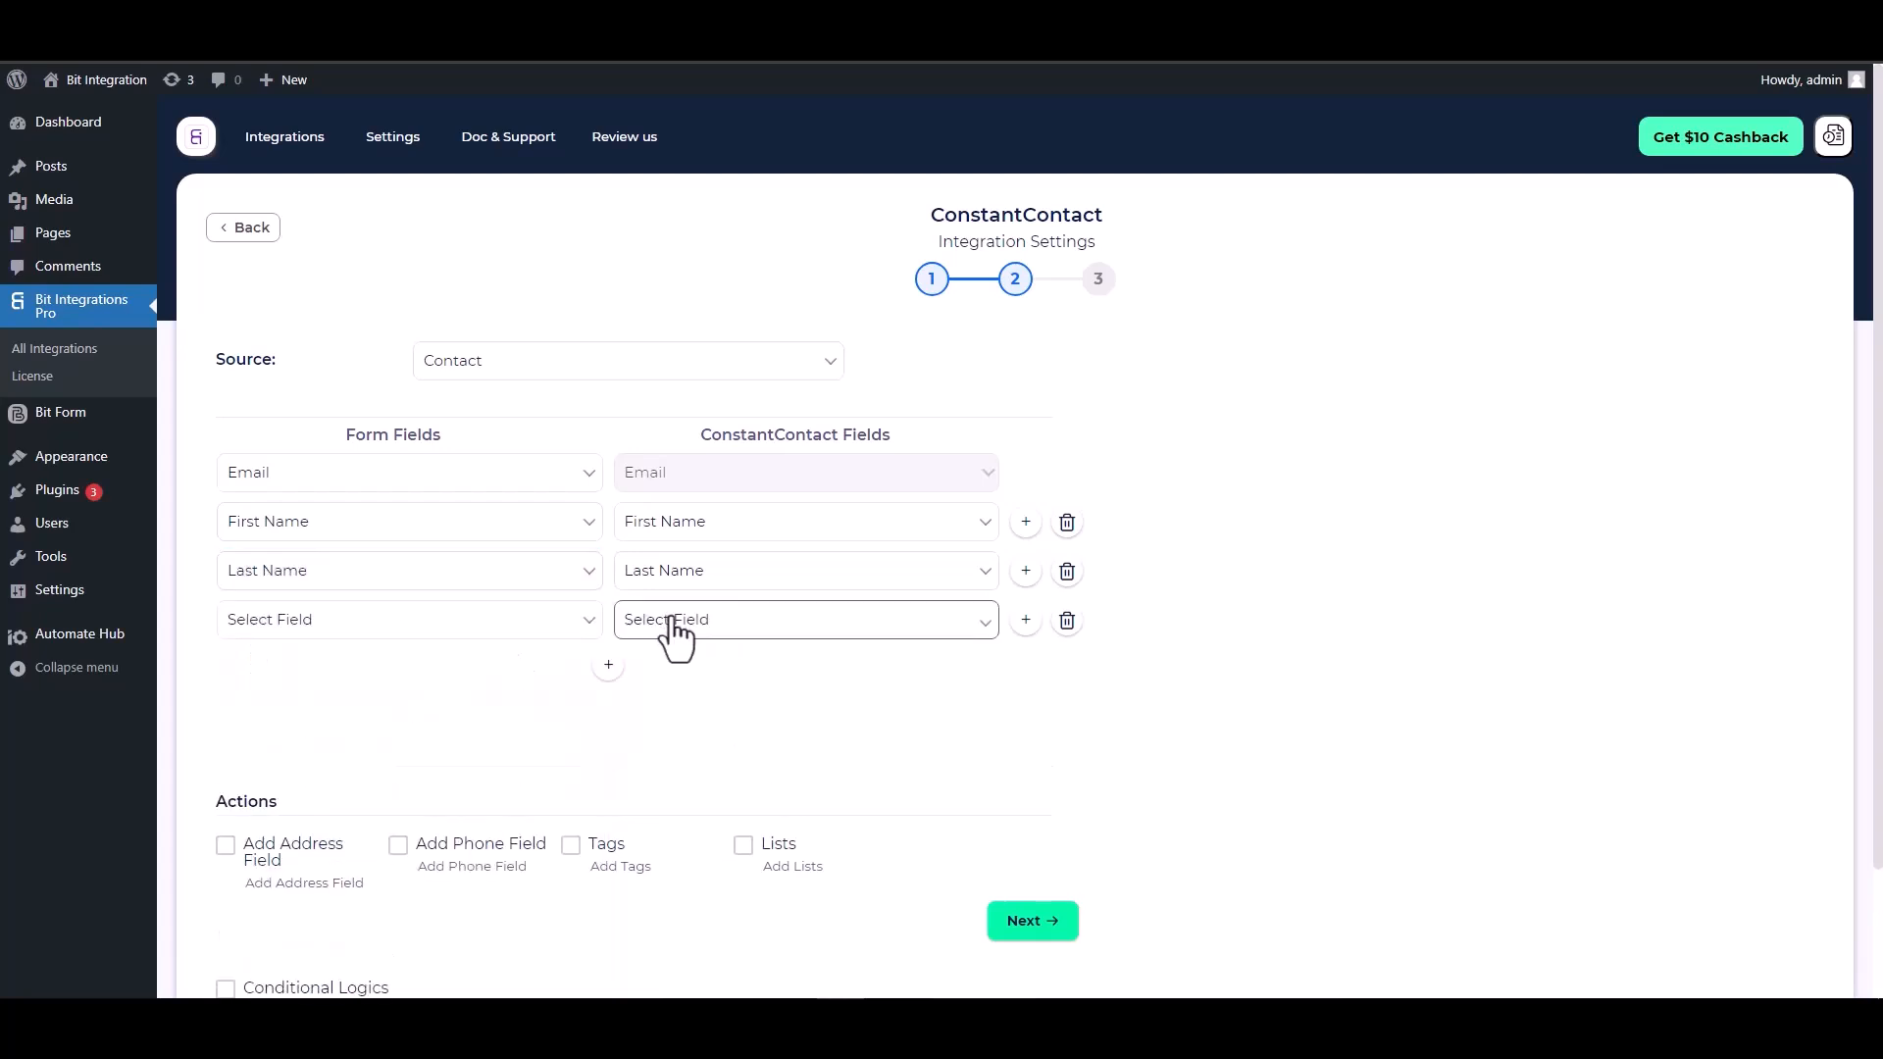
left_click(673, 622)
left_click(683, 750)
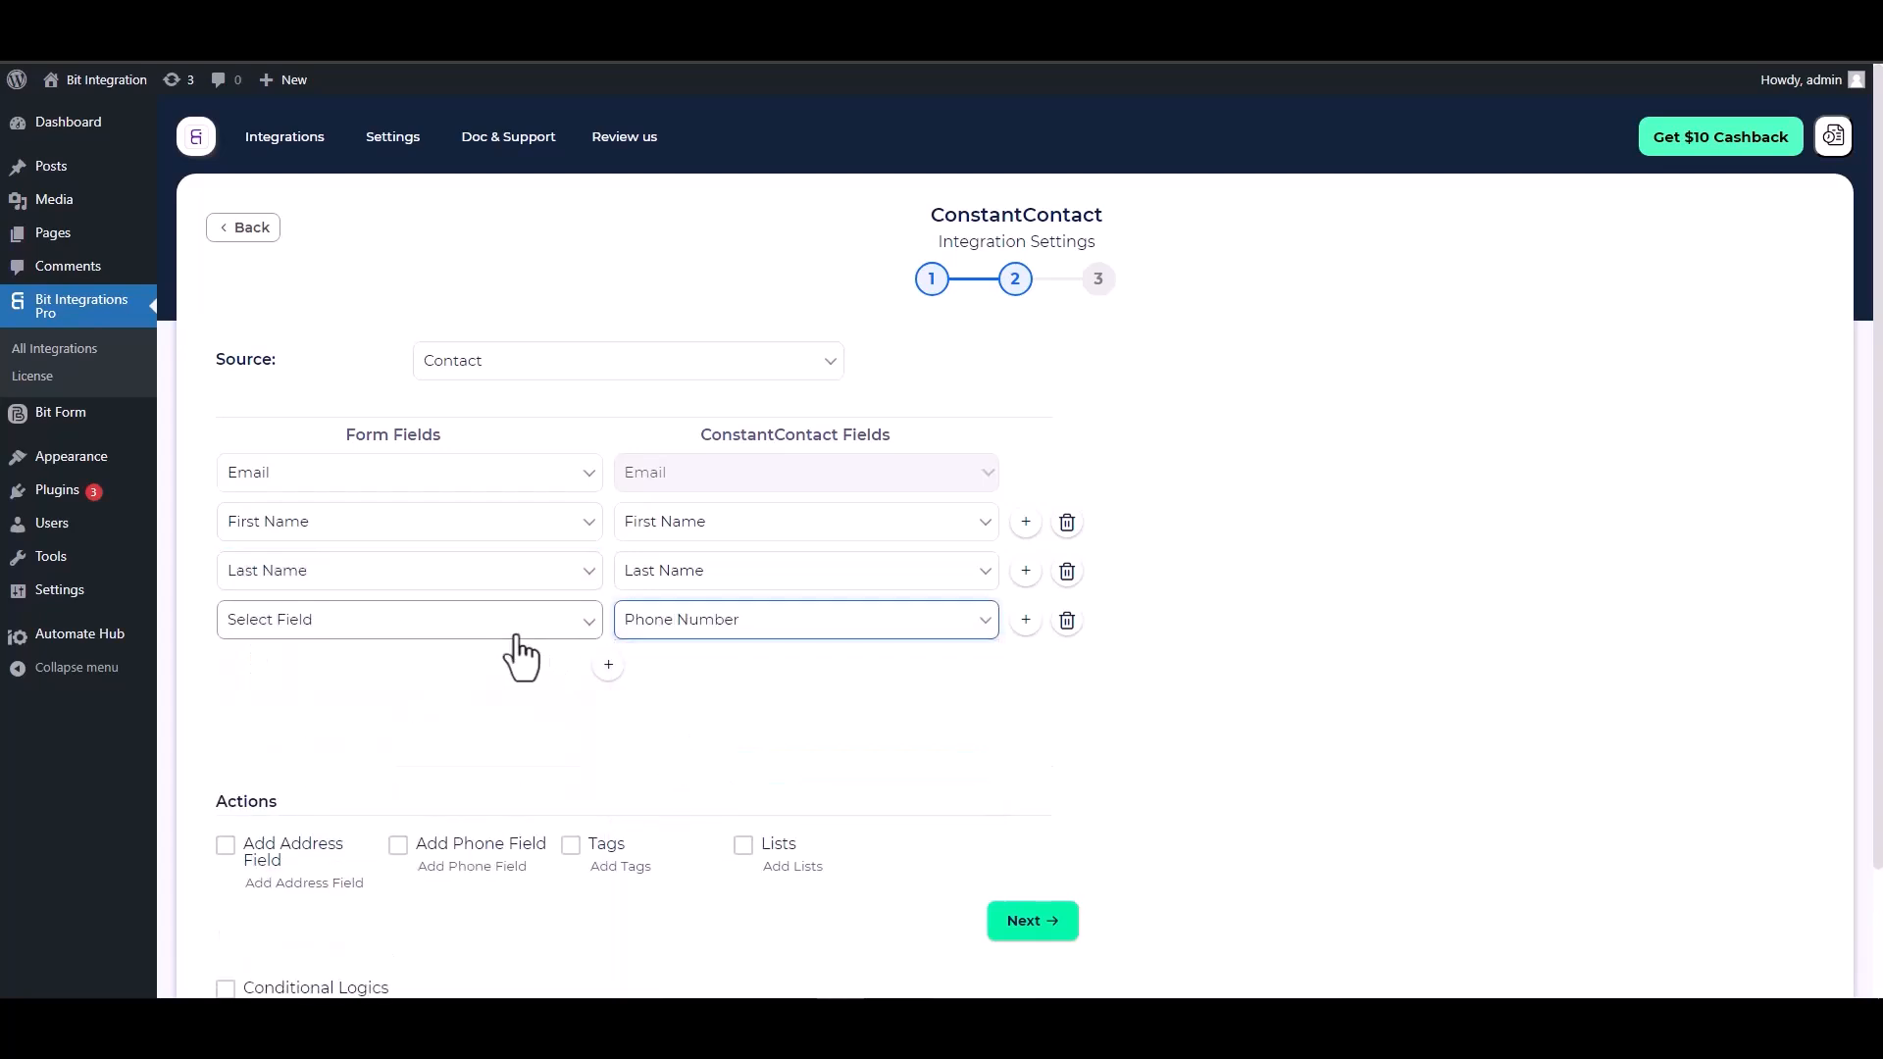
left_click(527, 635)
left_click(290, 274)
scroll(563, 648, "down", 3)
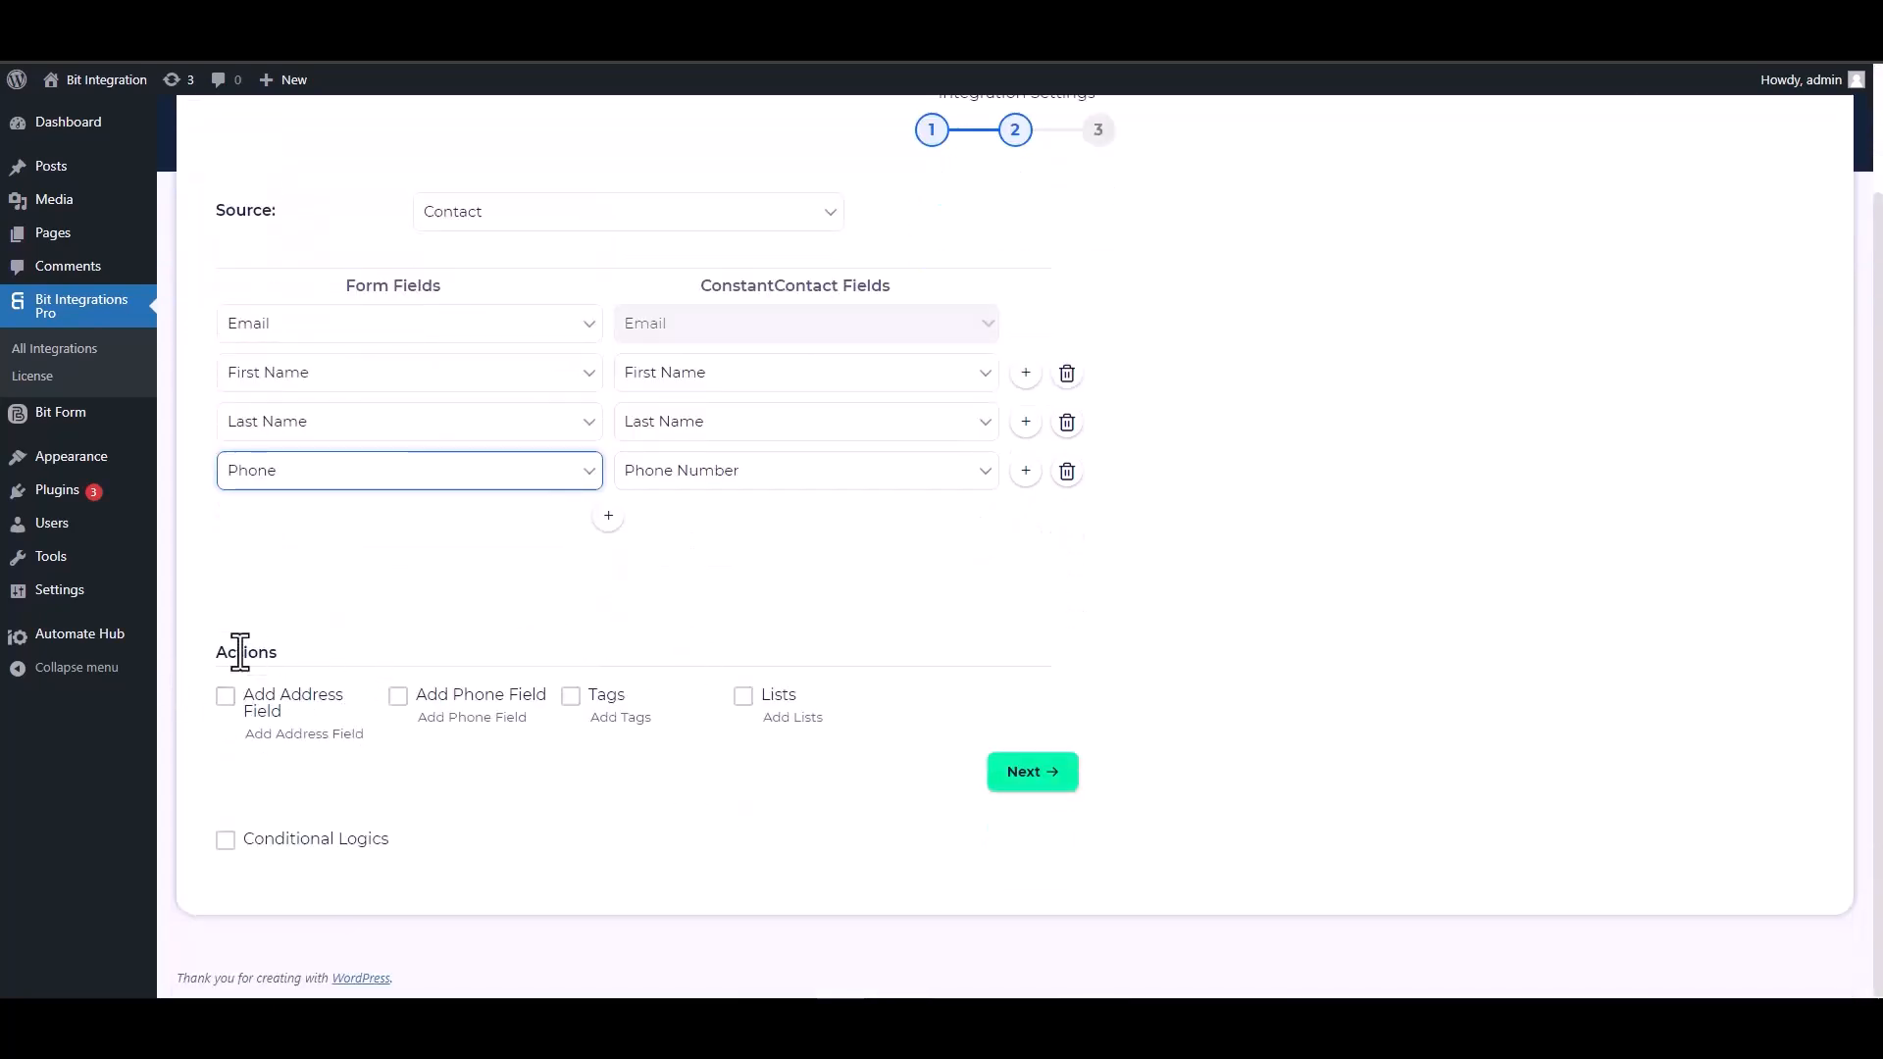
left_click_drag(278, 652, 214, 652)
left_click(295, 655)
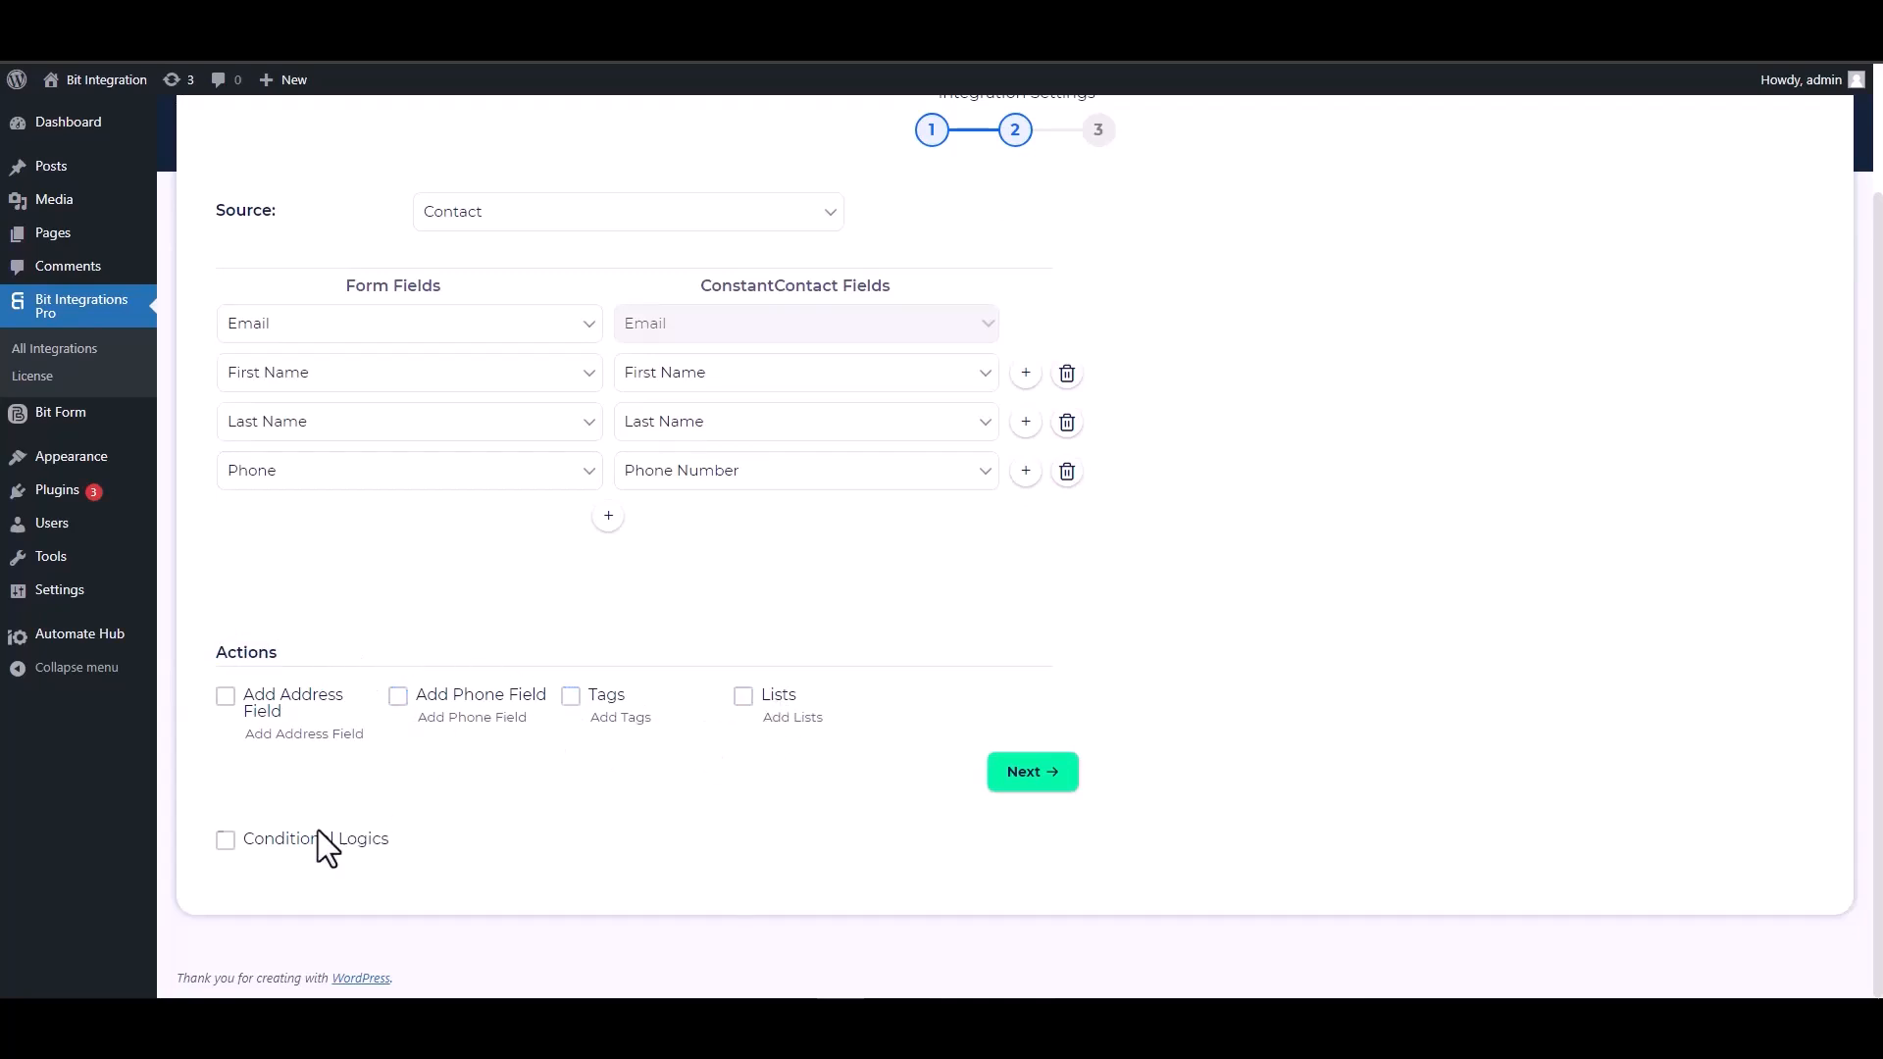
left_click(225, 840)
scroll(579, 735, "down", 2)
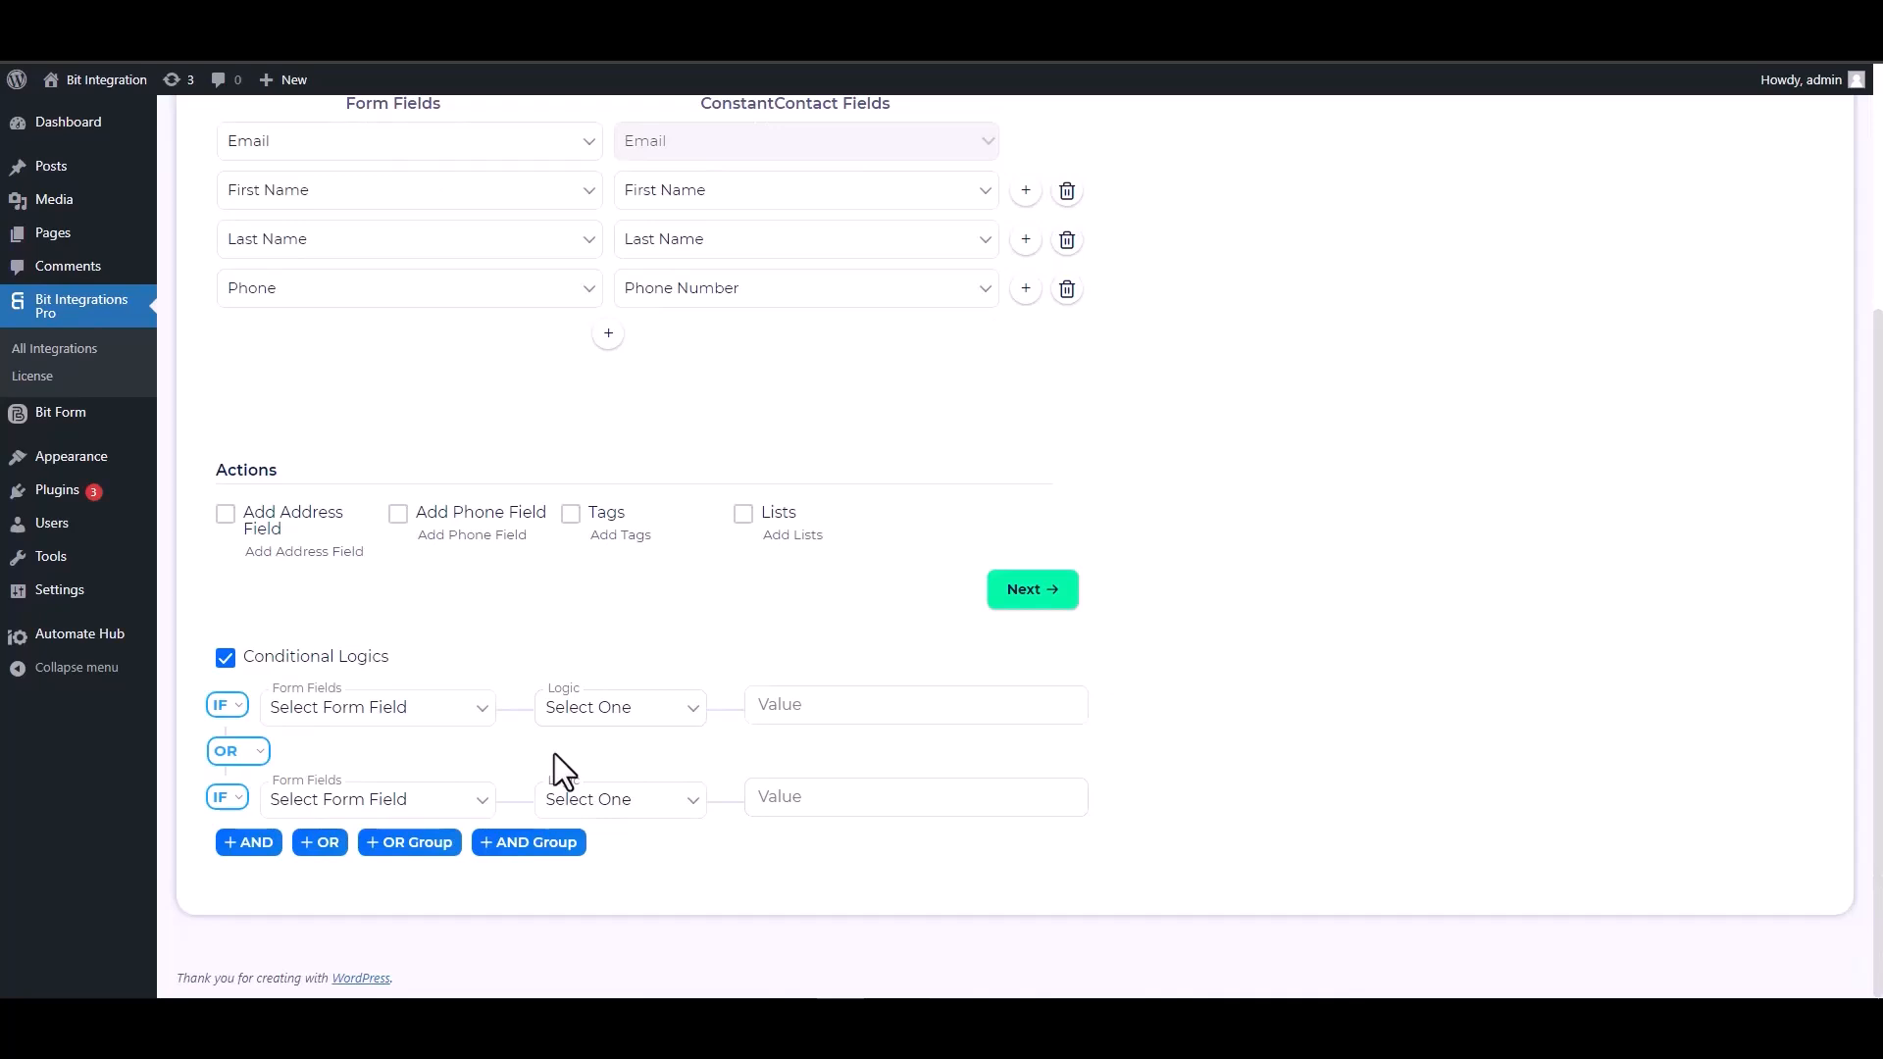
left_click(225, 657)
Proceed past the field mapping and finish and save the Constant Contact integration
scroll(854, 803, "up", 1)
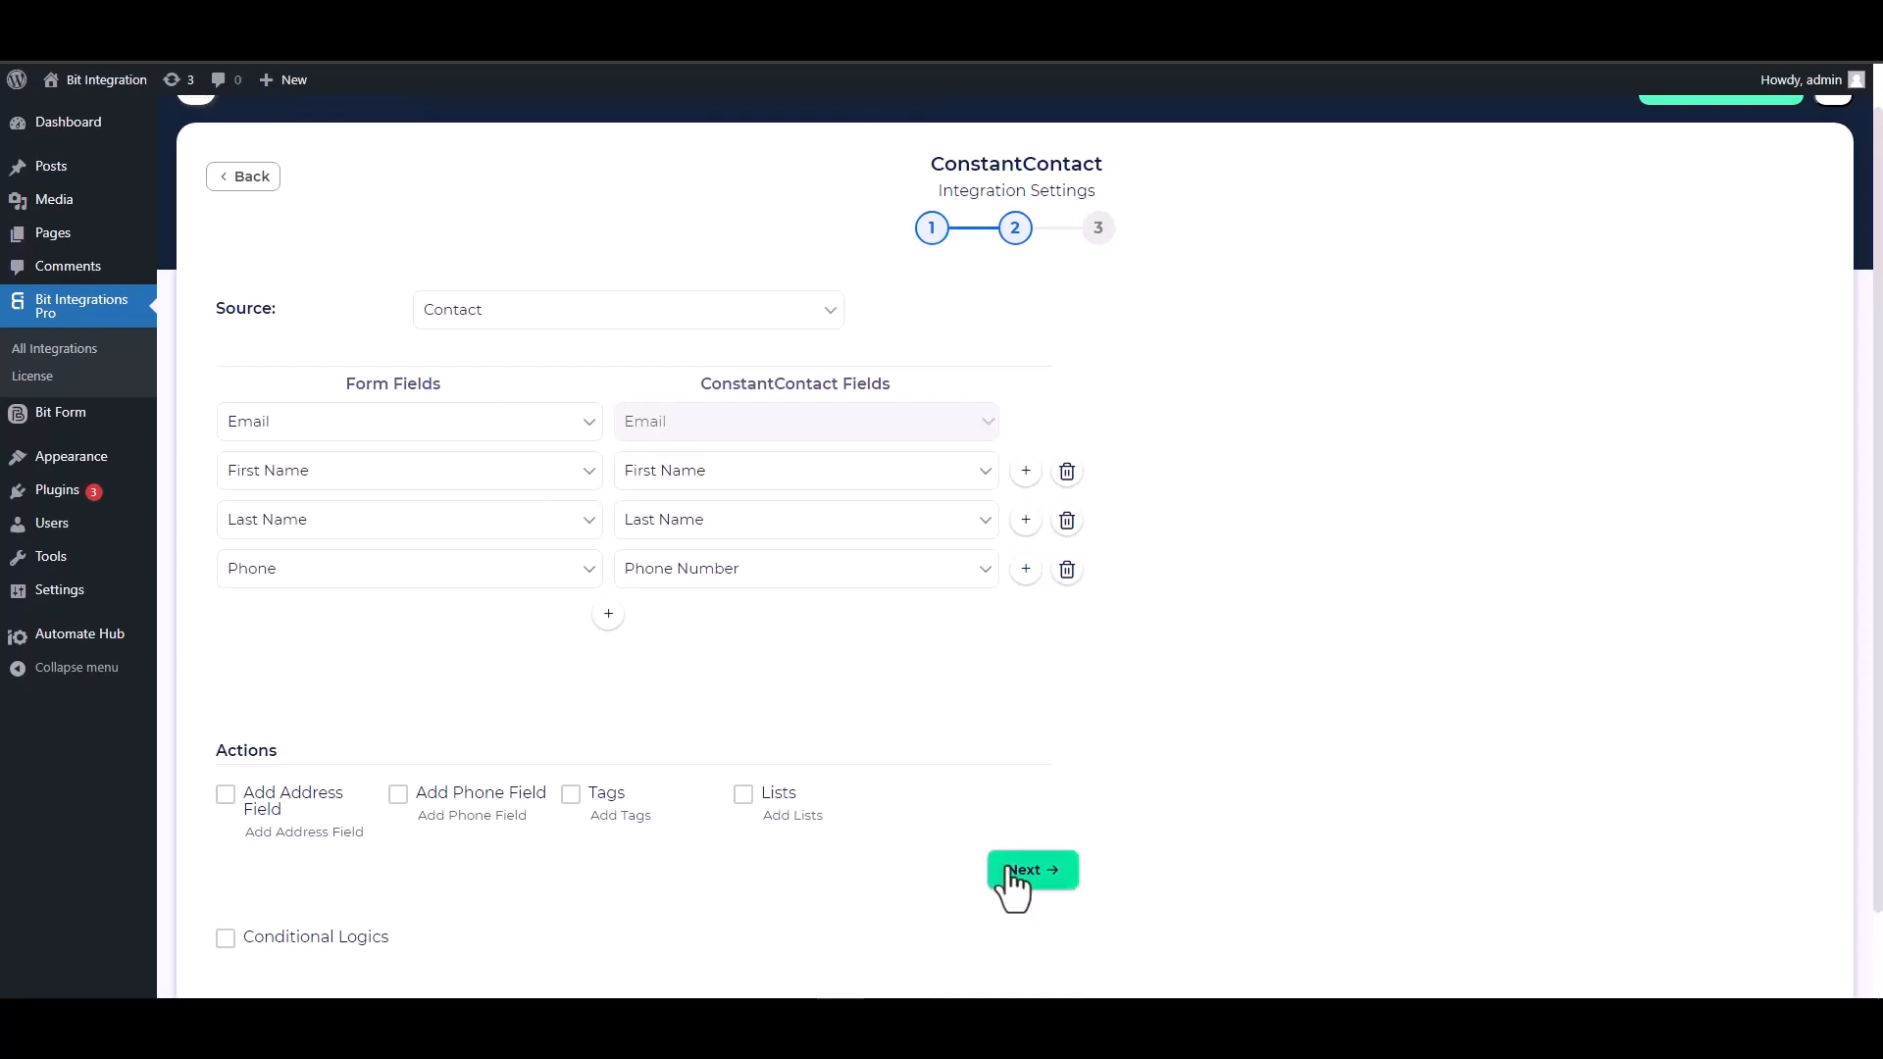
left_click(1029, 873)
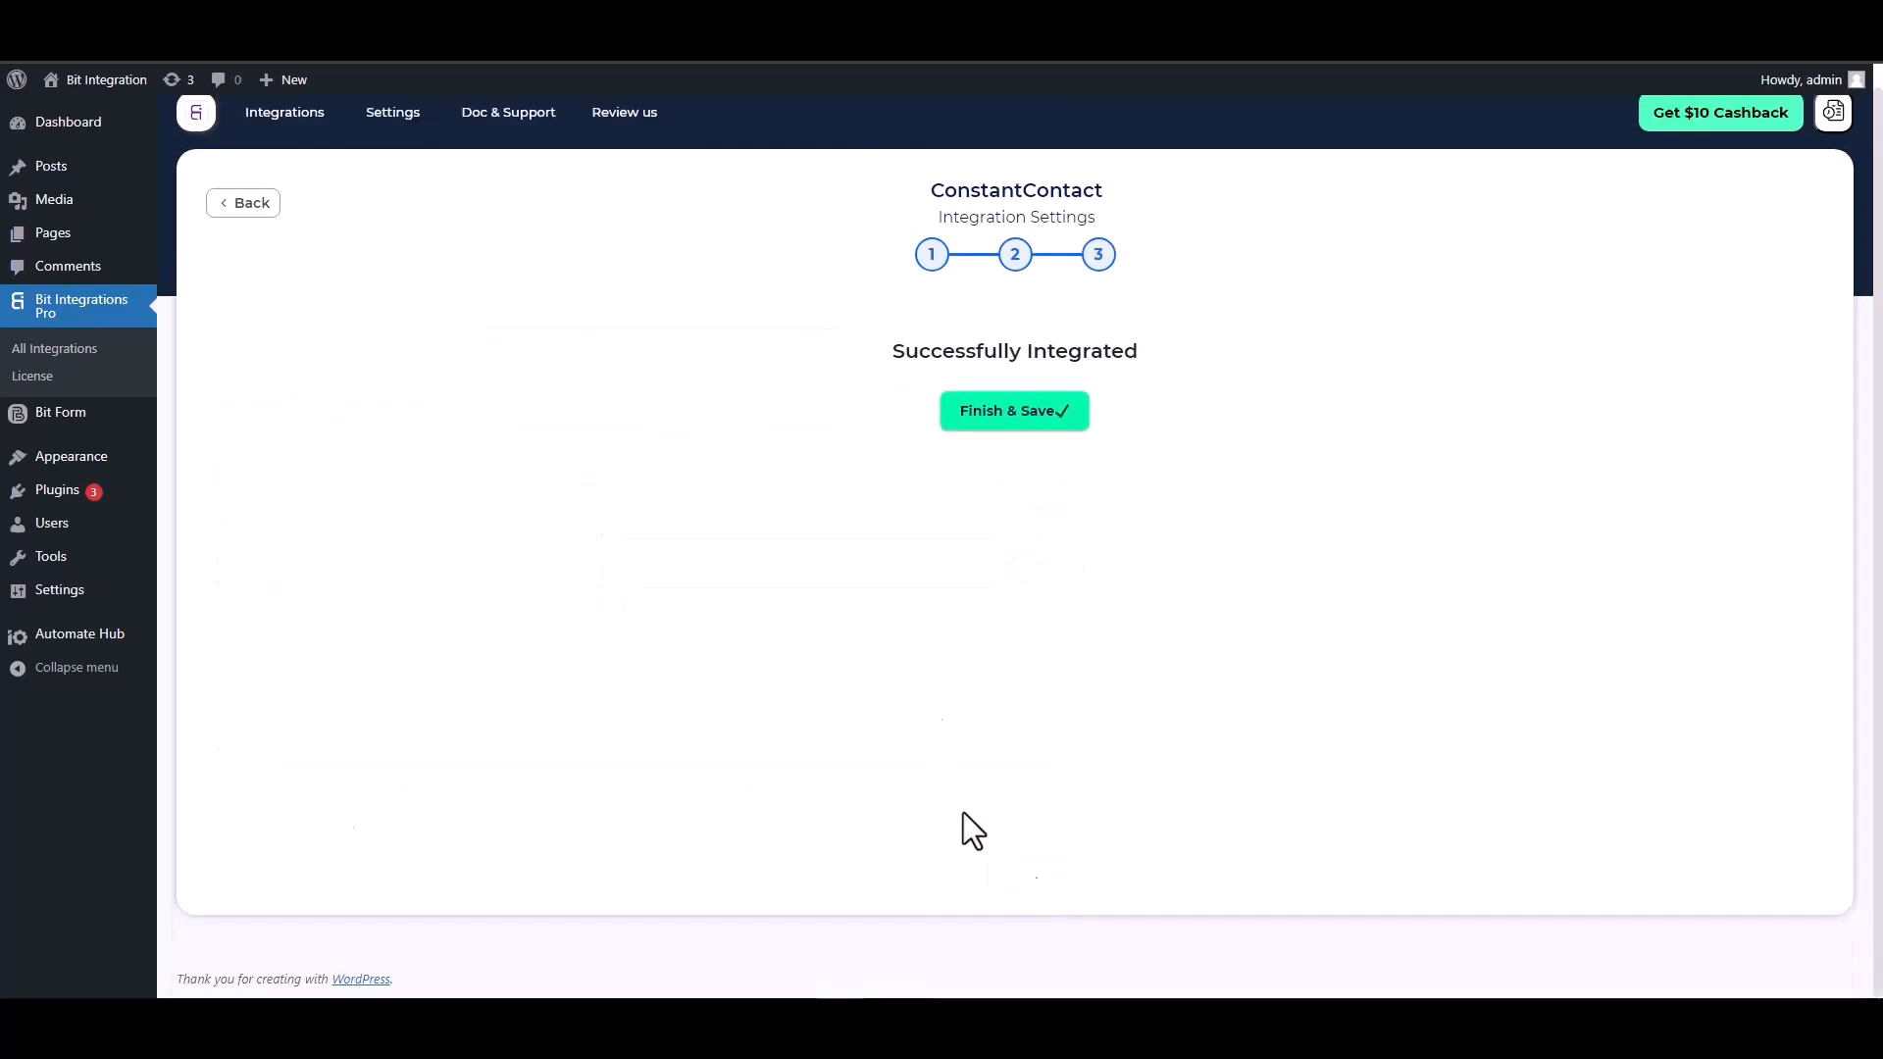
left_click(1013, 425)
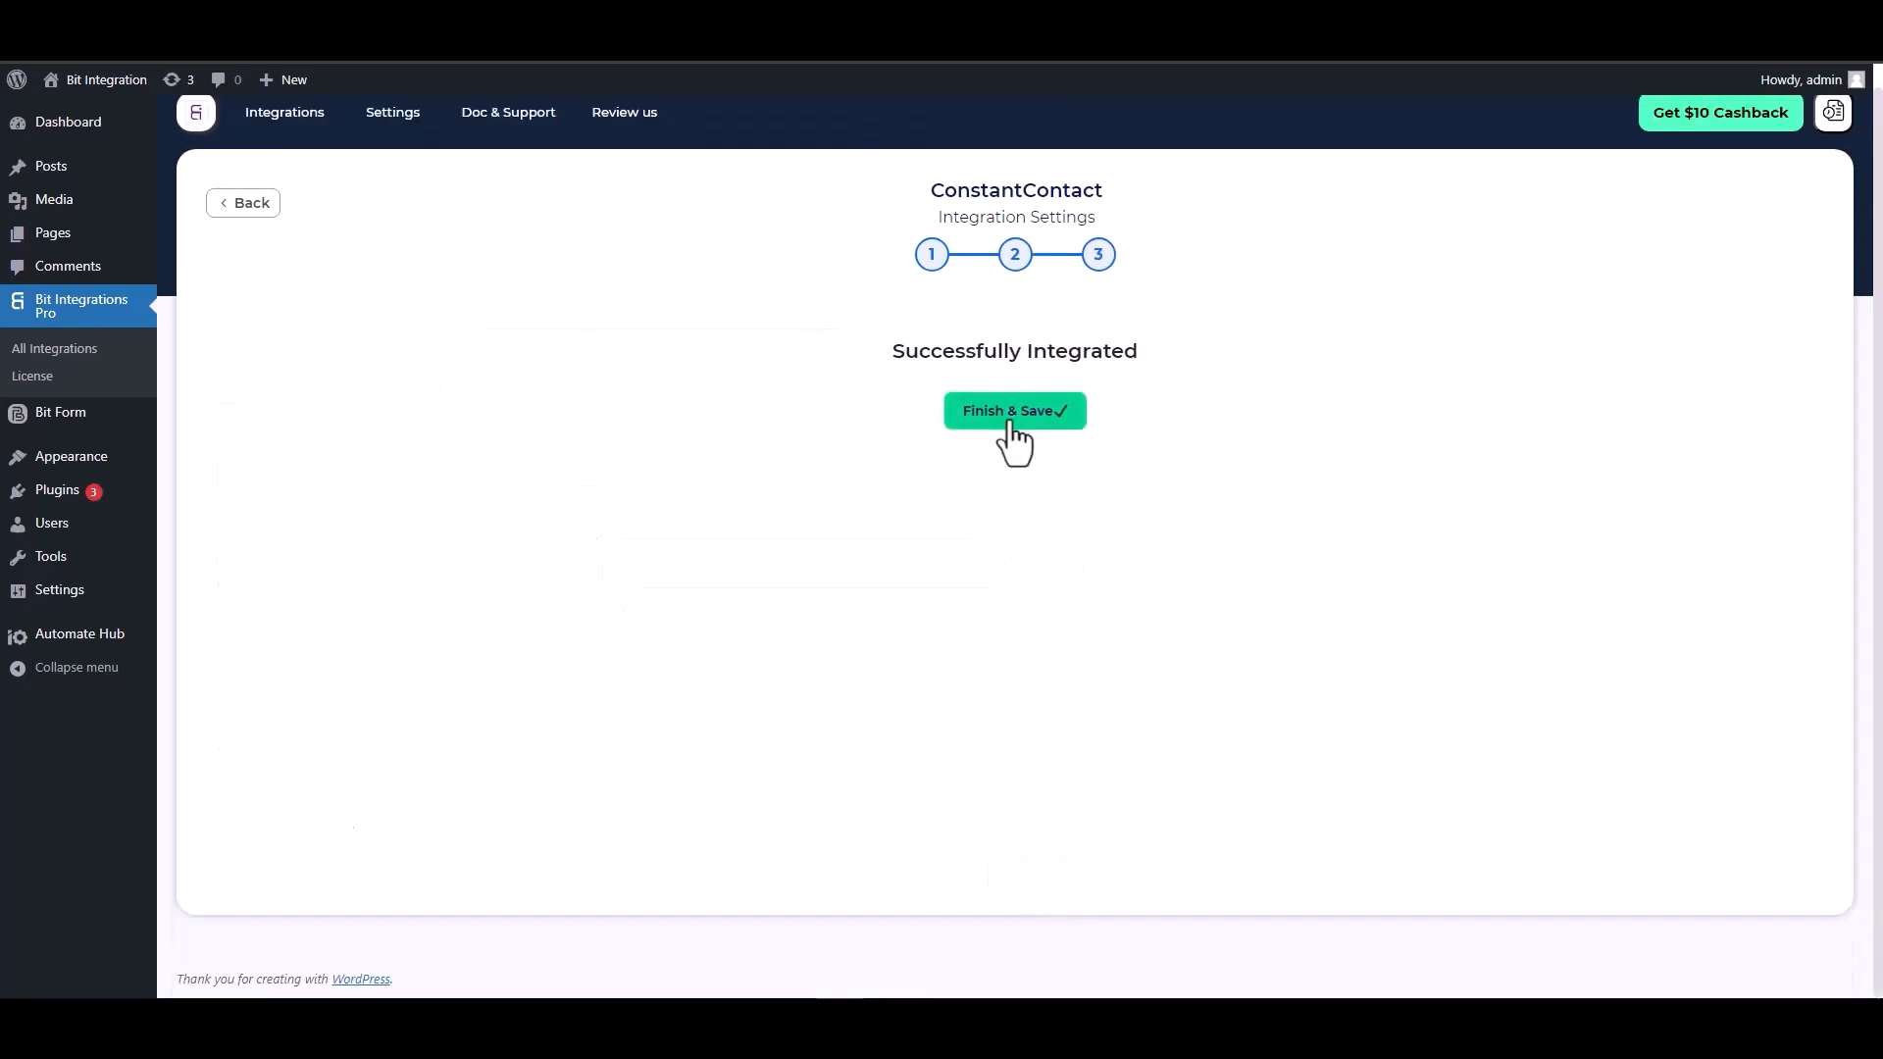
left_click(1011, 430)
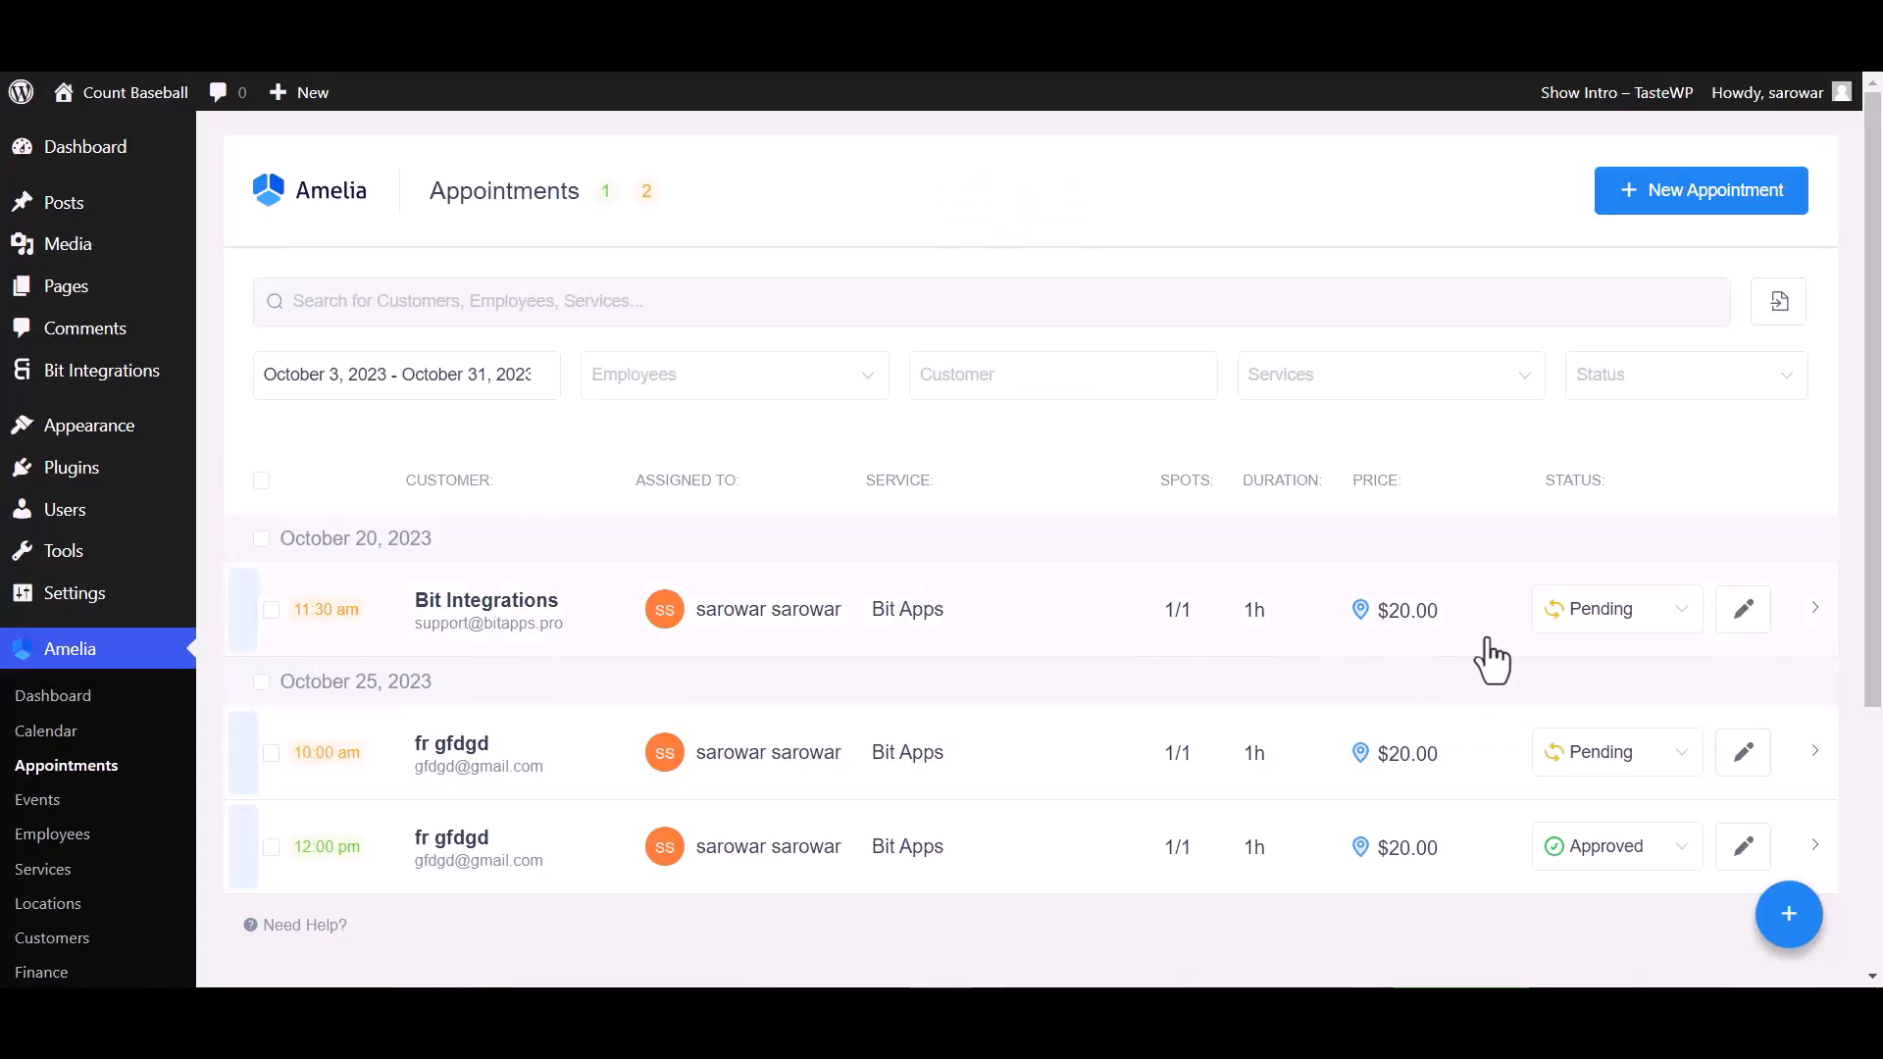
Change the Bit Integrations appointment's status from Pending to Approved in Amelia to trigger the webhook
left_click(1577, 620)
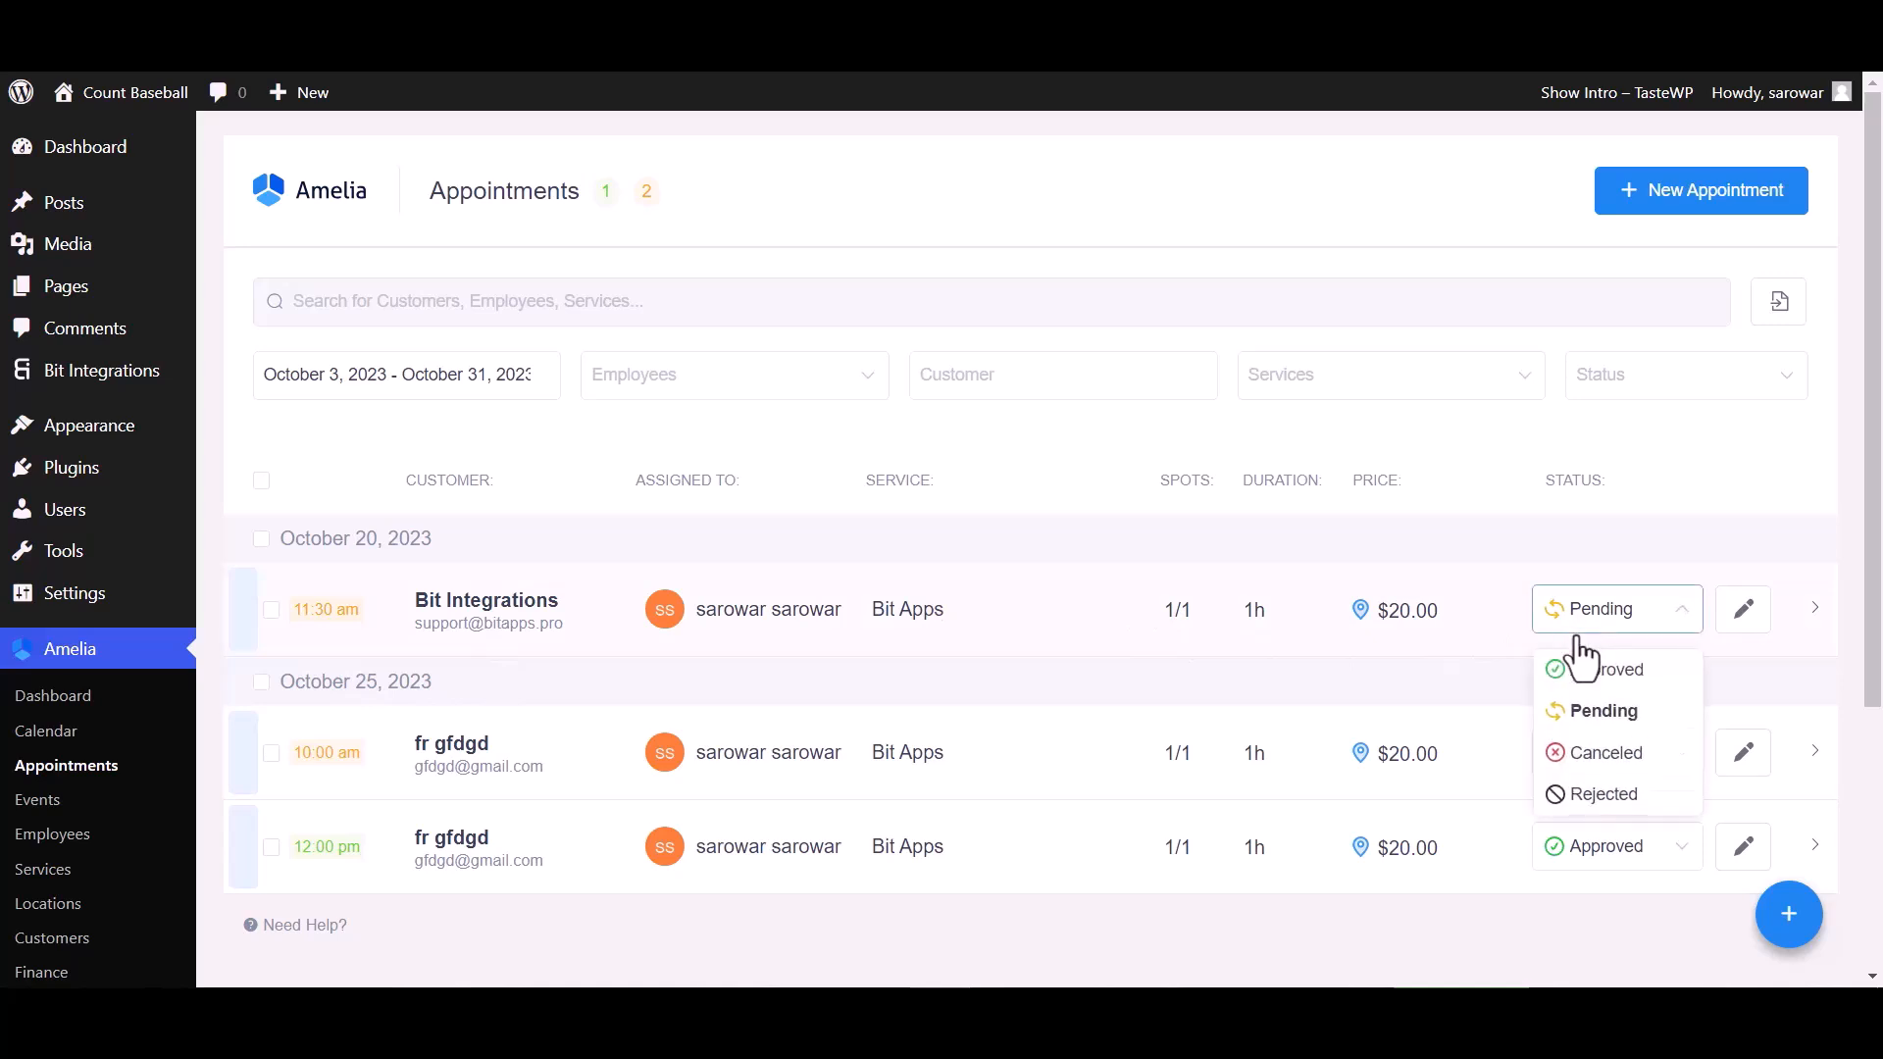
left_click(1578, 673)
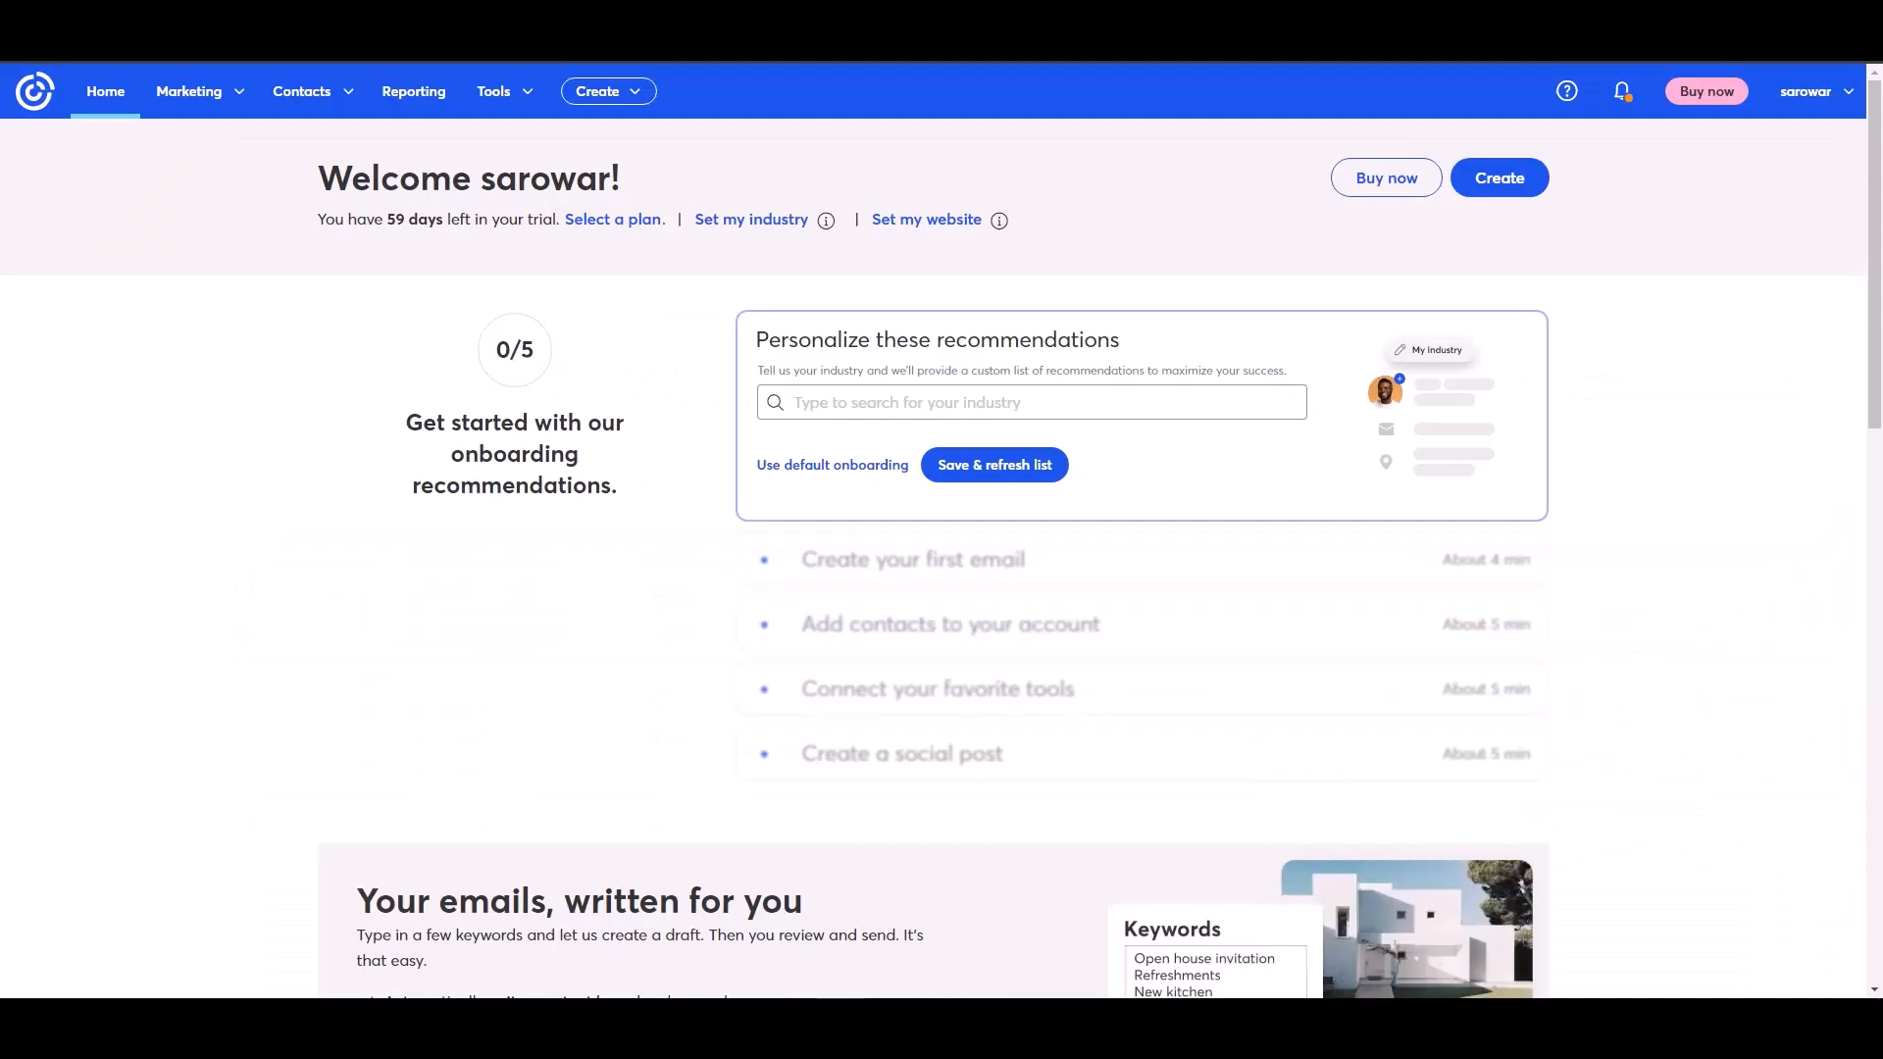
Switch to the Constant Contact account and open the Contacts section to check for the new contact
left_click(331, 100)
left_click(280, 148)
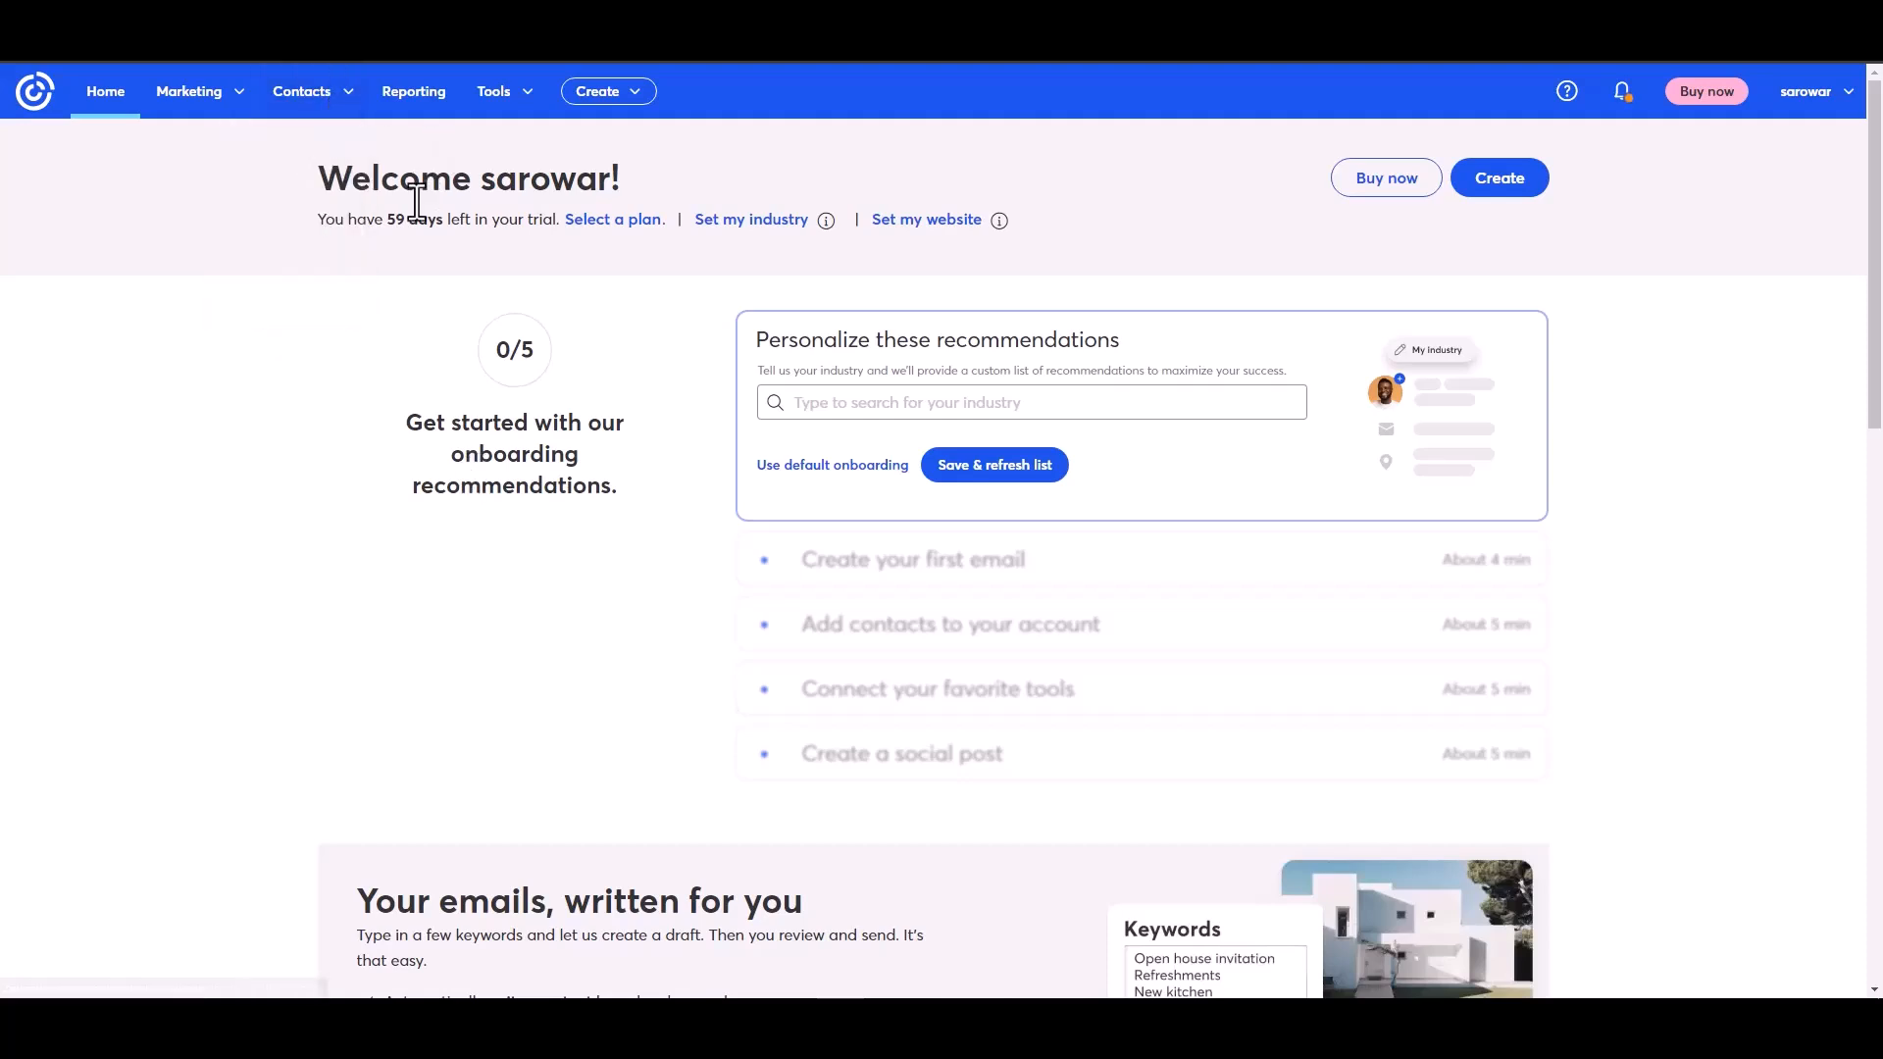